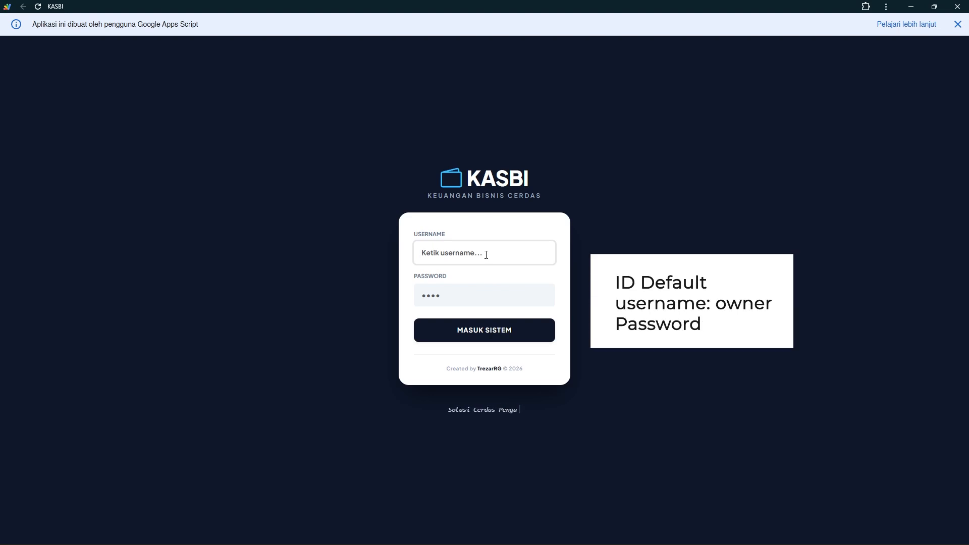
Fill the login form with the default owner username and its four-digit password
{"action": "type", "text": "owner"}
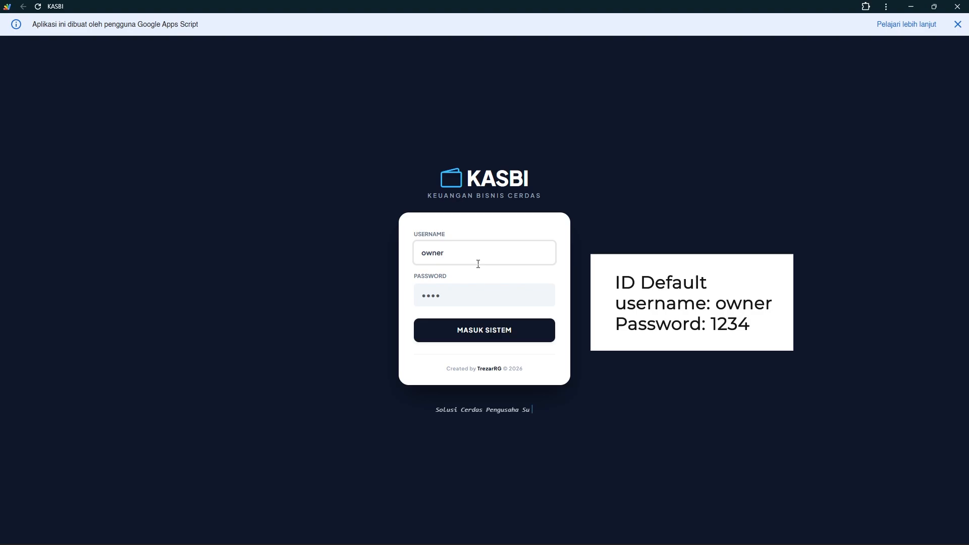
{"action": "key", "text": "Tab"}
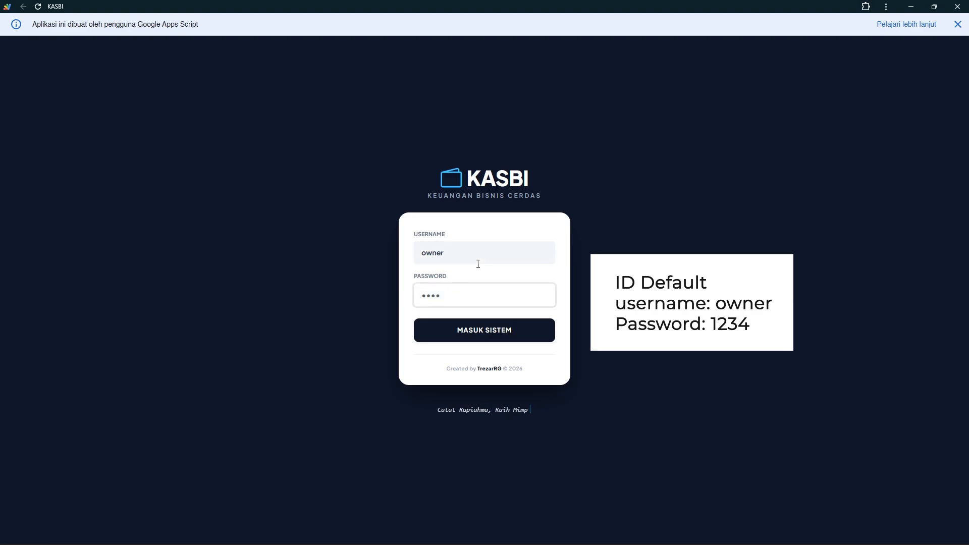
{"action": "type", "text": "1234"}
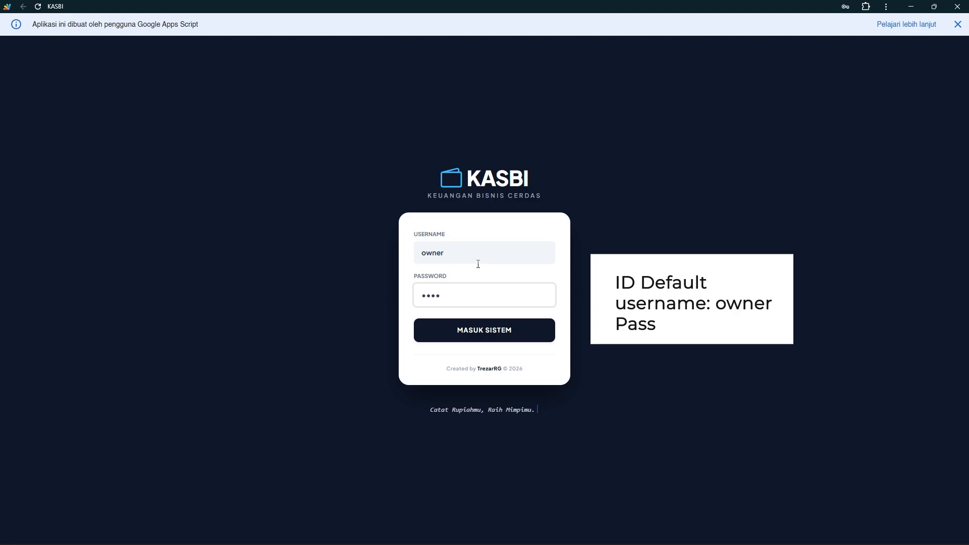
Sign in as owner, dismiss the Apps Script notice, and check the reporting month picker
{"action": "left_click", "coordinate": [505, 331]}
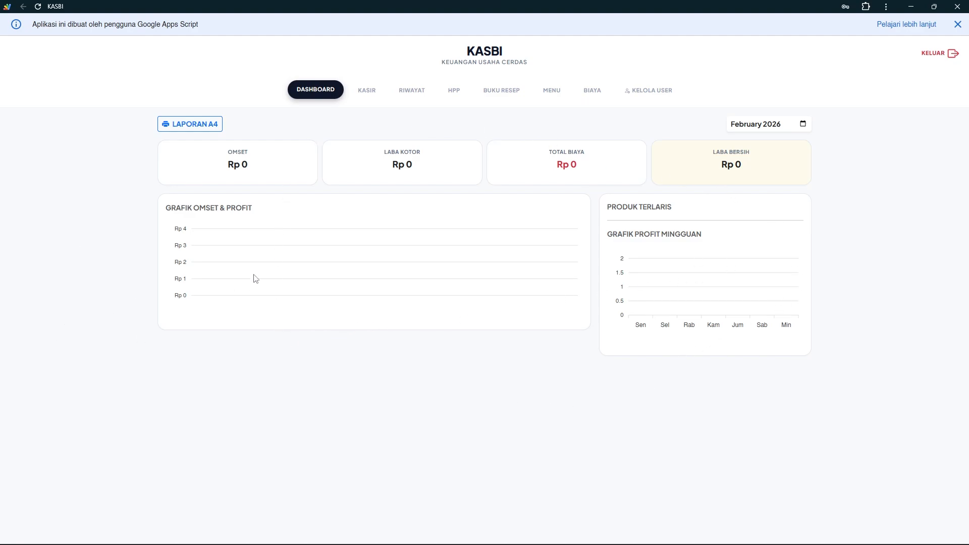
{"action": "left_click", "coordinate": [958, 24]}
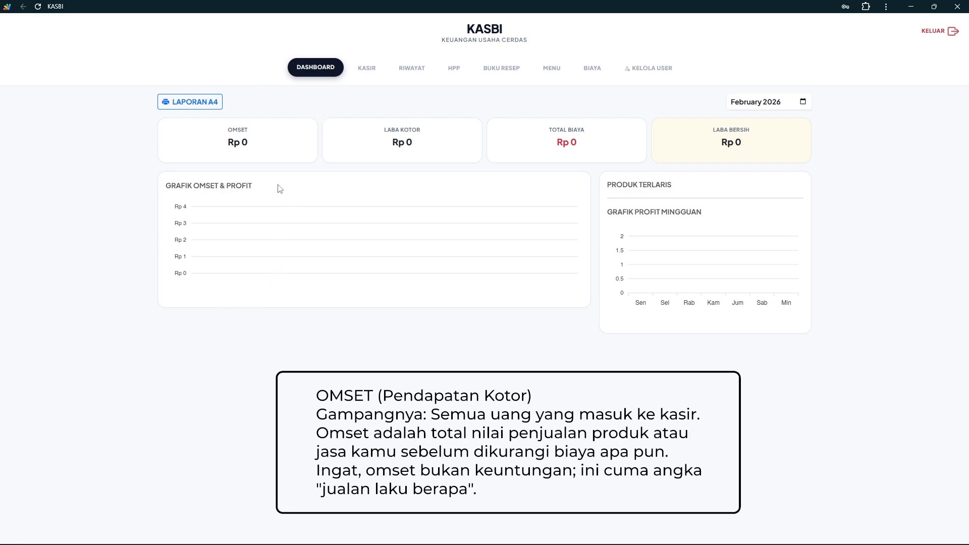
{"action": "left_click", "coordinate": [802, 102]}
Keep the dashboard month at February 2026 and switch to the Kasir sales page
{"action": "left_click", "coordinate": [775, 141]}
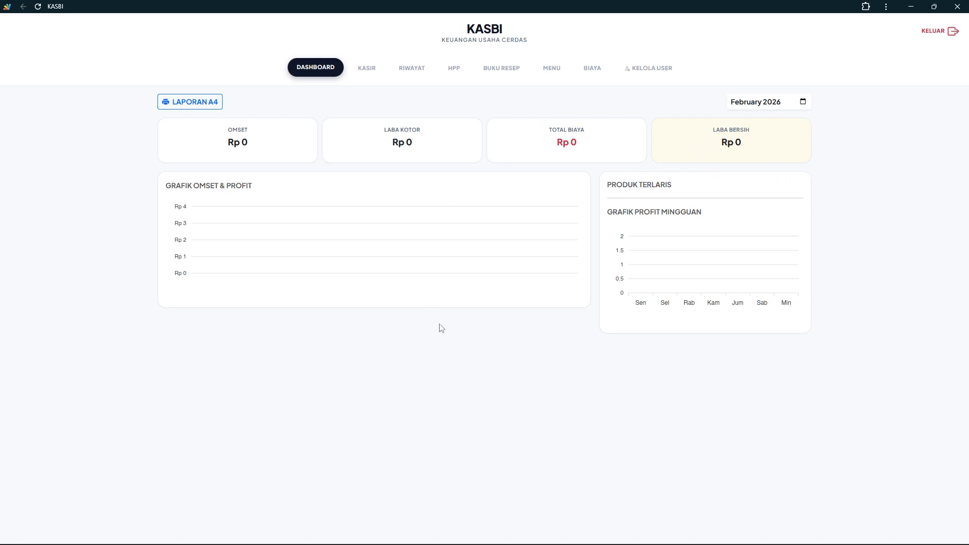
{"action": "left_click", "coordinate": [373, 75]}
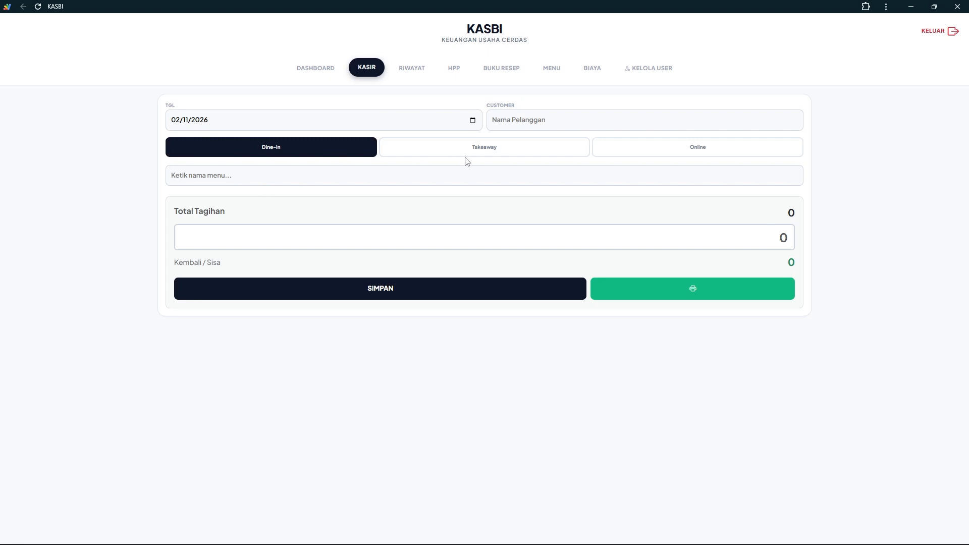
Try the Dine-in, Takeaway and Online order types, ending on Online, then open Riwayat
{"action": "left_click", "coordinate": [703, 155]}
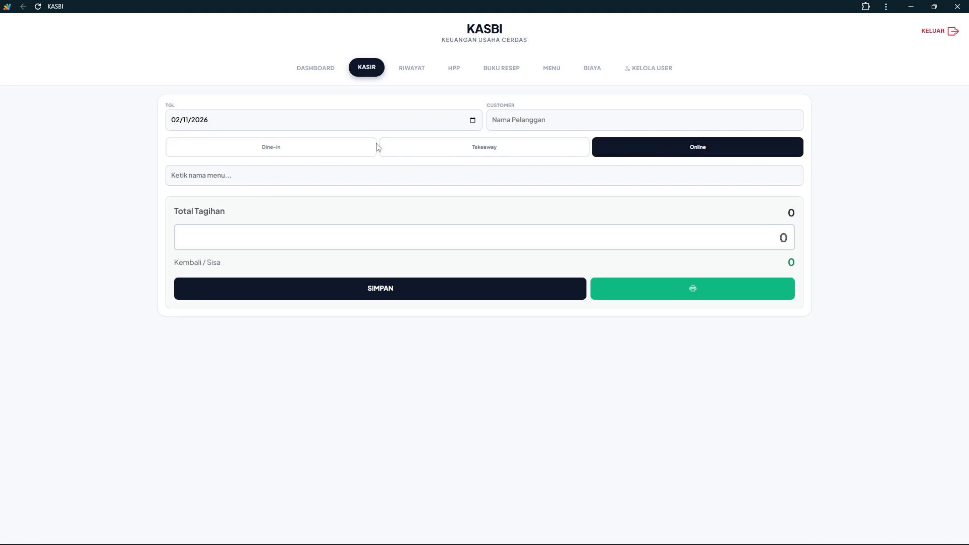
{"action": "left_click", "coordinate": [316, 150]}
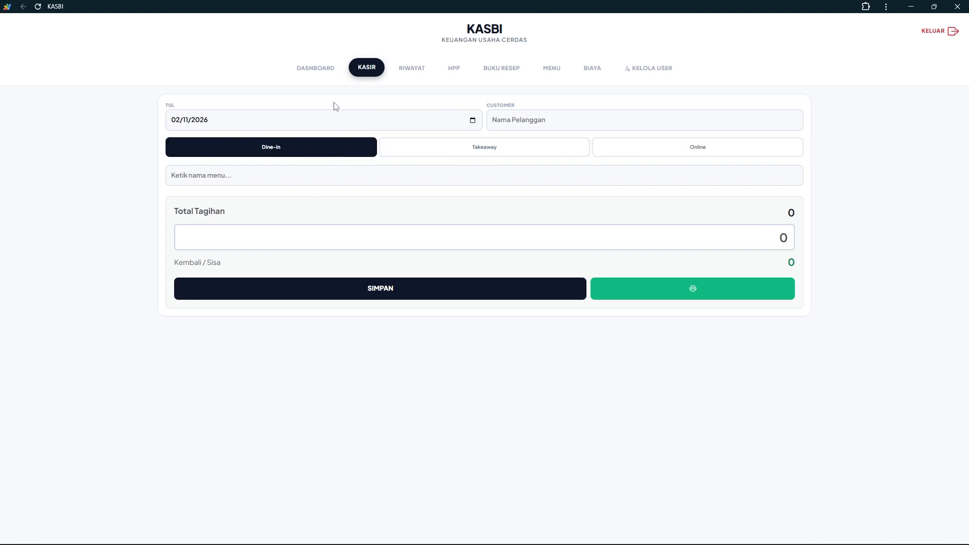
{"action": "left_click", "coordinate": [488, 154]}
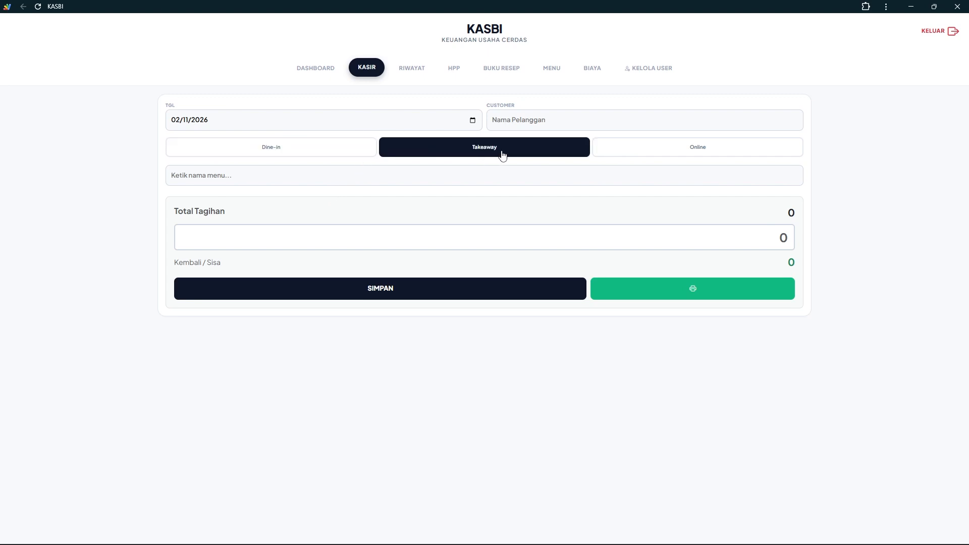
{"action": "left_click", "coordinate": [678, 151]}
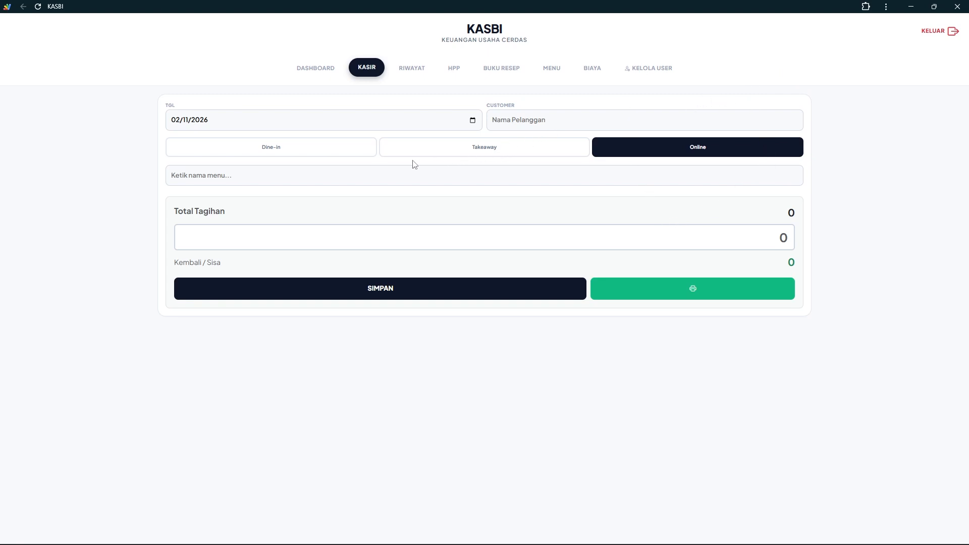
{"action": "left_click", "coordinate": [243, 155]}
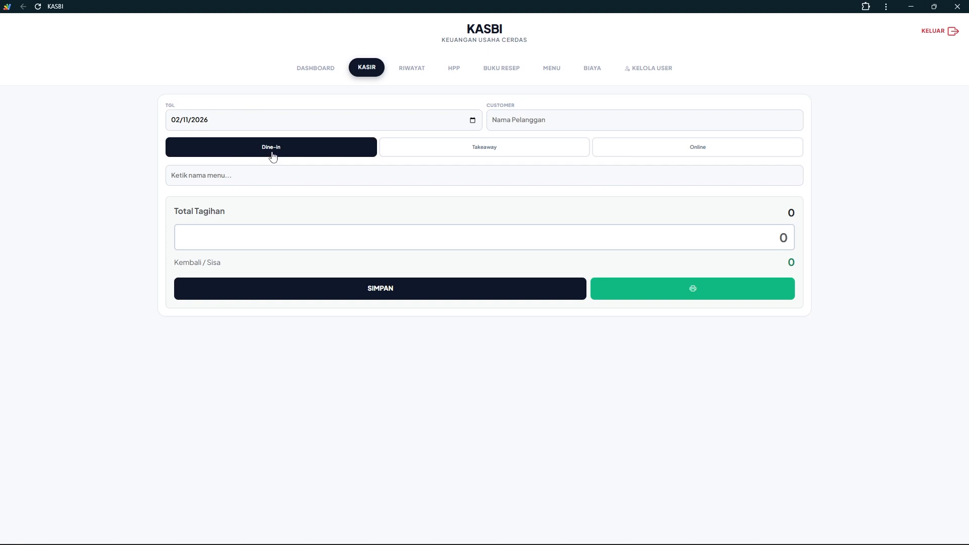
{"action": "left_click", "coordinate": [498, 150]}
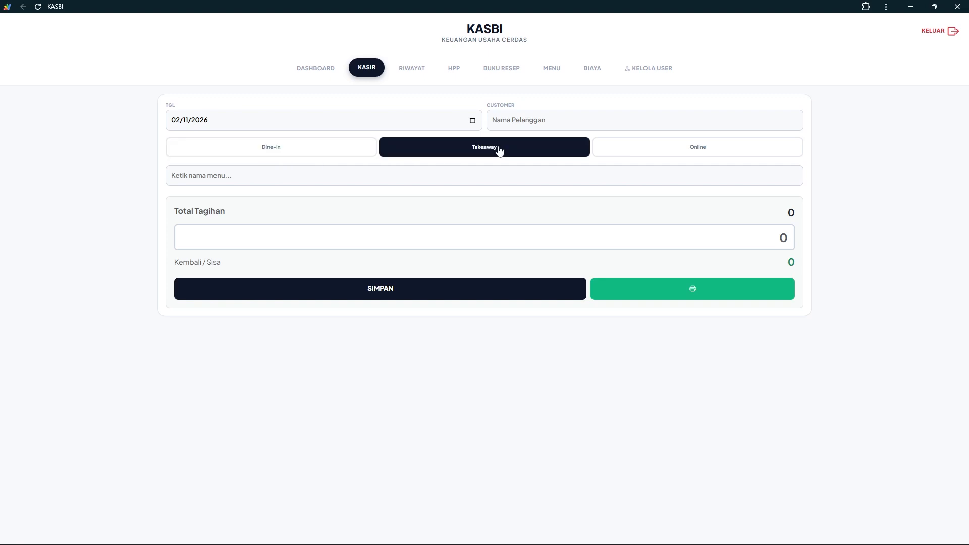
{"action": "left_click", "coordinate": [639, 149]}
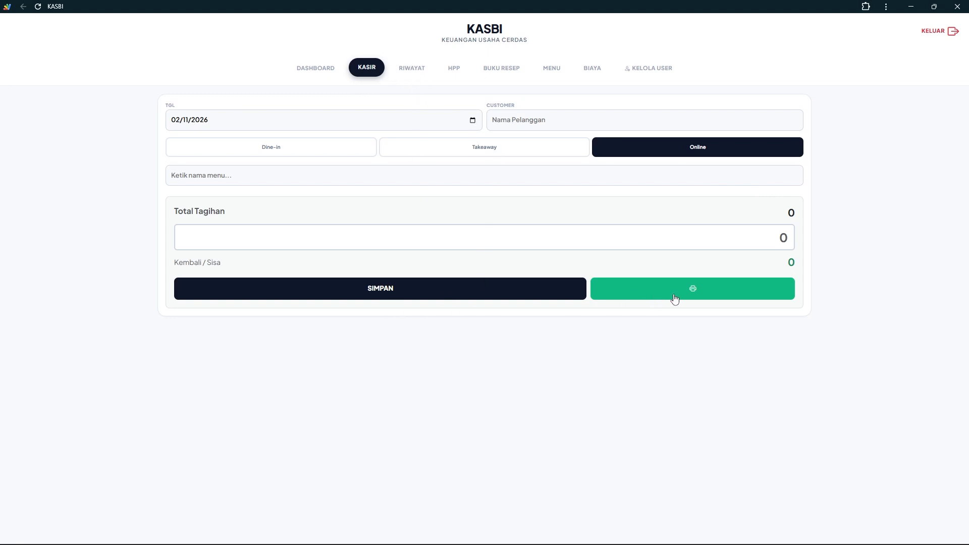
{"action": "left_click", "coordinate": [417, 69]}
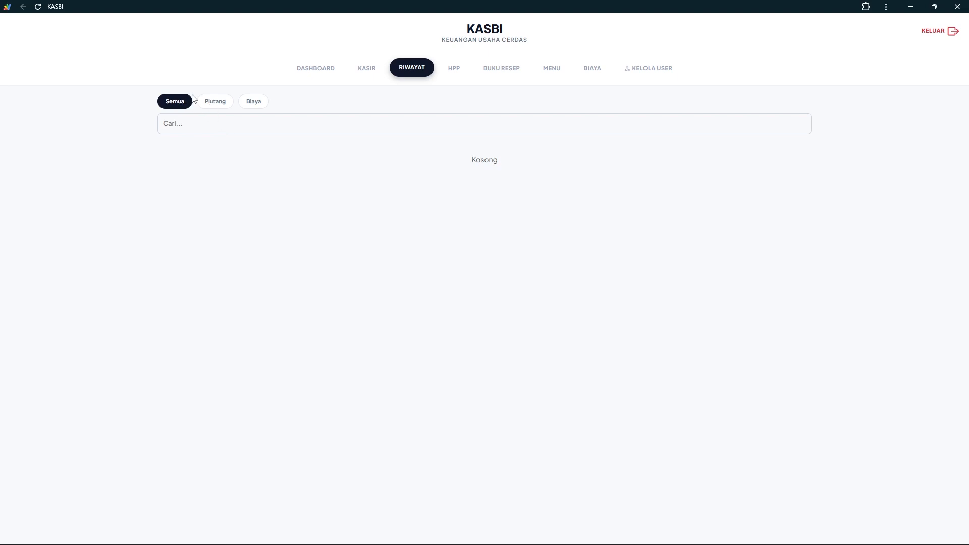
Filter the Riwayat history by Semua, Piutang and Biaya, then go to the HPP calculator
{"action": "left_click", "coordinate": [214, 102]}
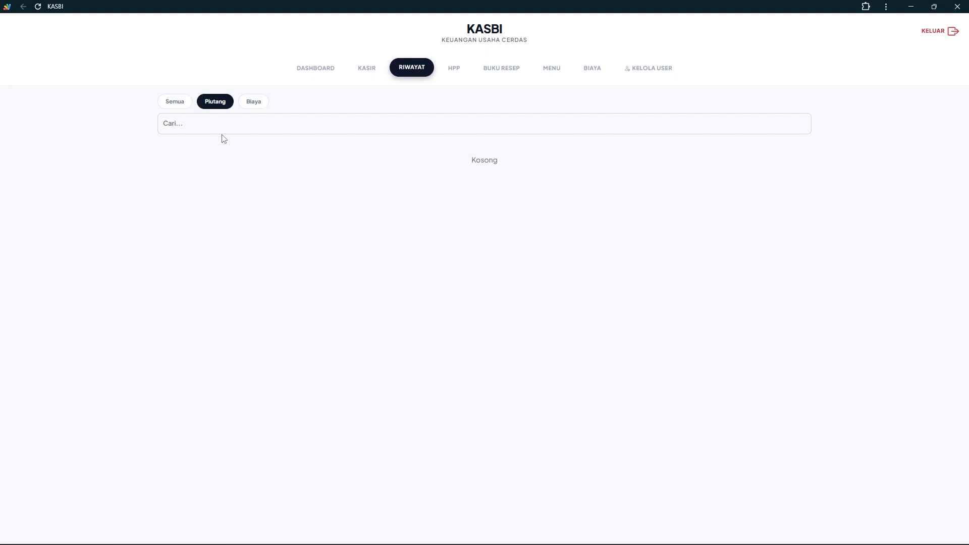
{"action": "left_click", "coordinate": [177, 104]}
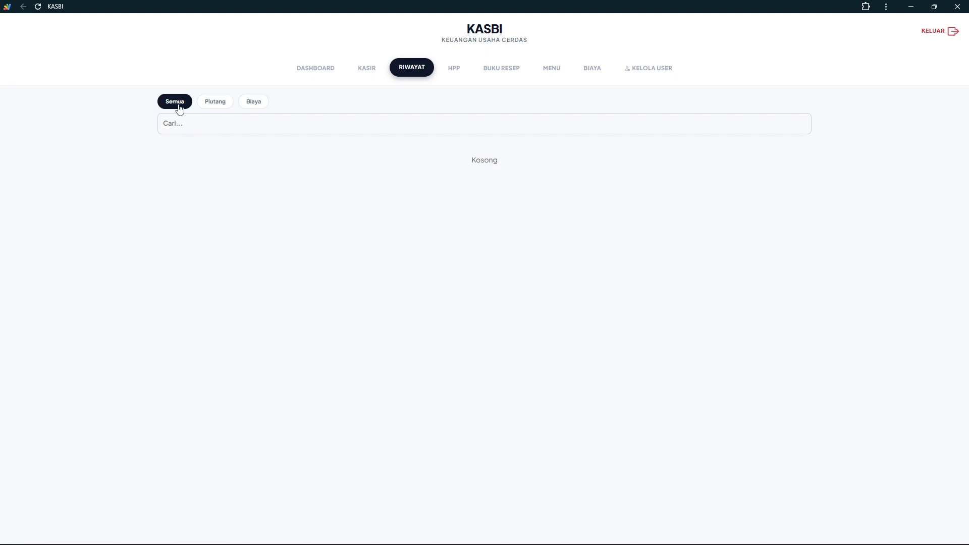
{"action": "left_click", "coordinate": [217, 106]}
{"action": "left_click", "coordinate": [253, 105]}
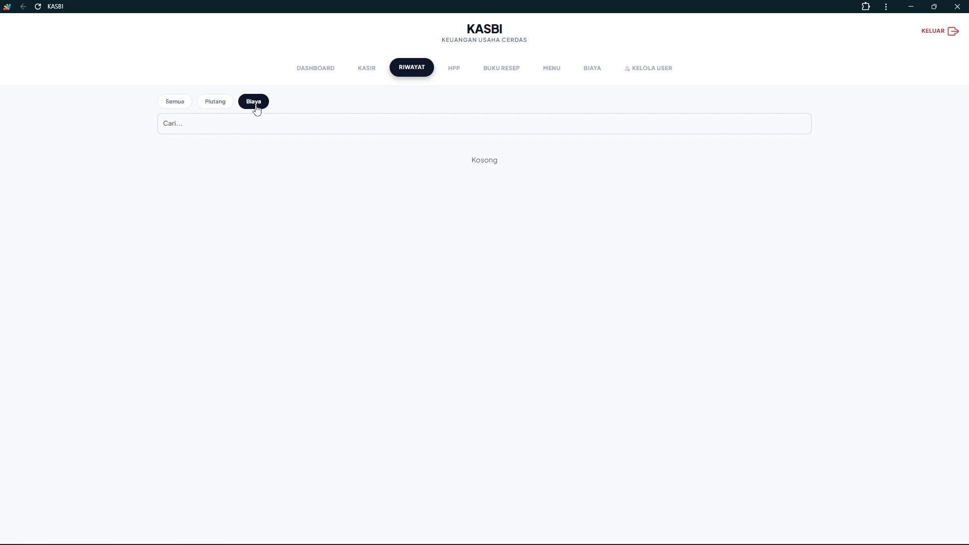
{"action": "left_click", "coordinate": [218, 104]}
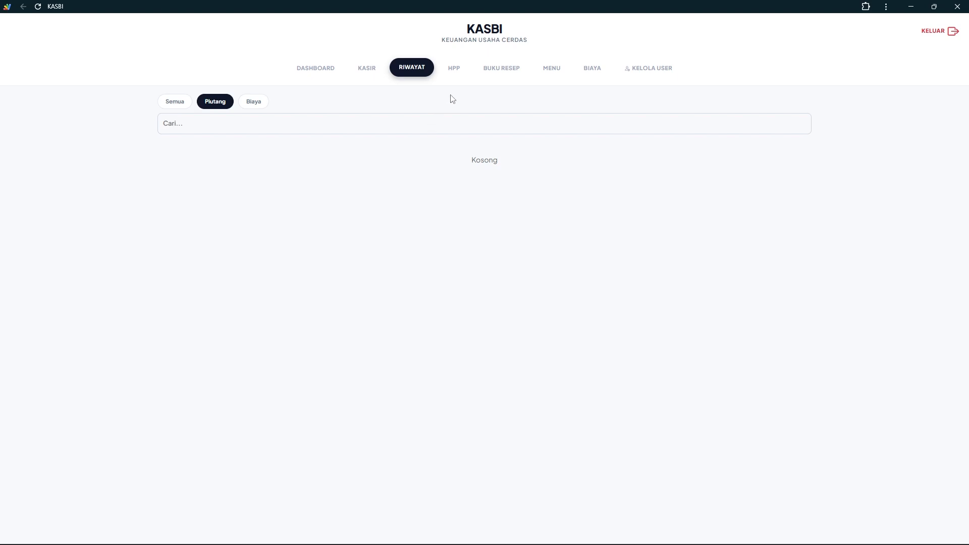
{"action": "left_click", "coordinate": [266, 106]}
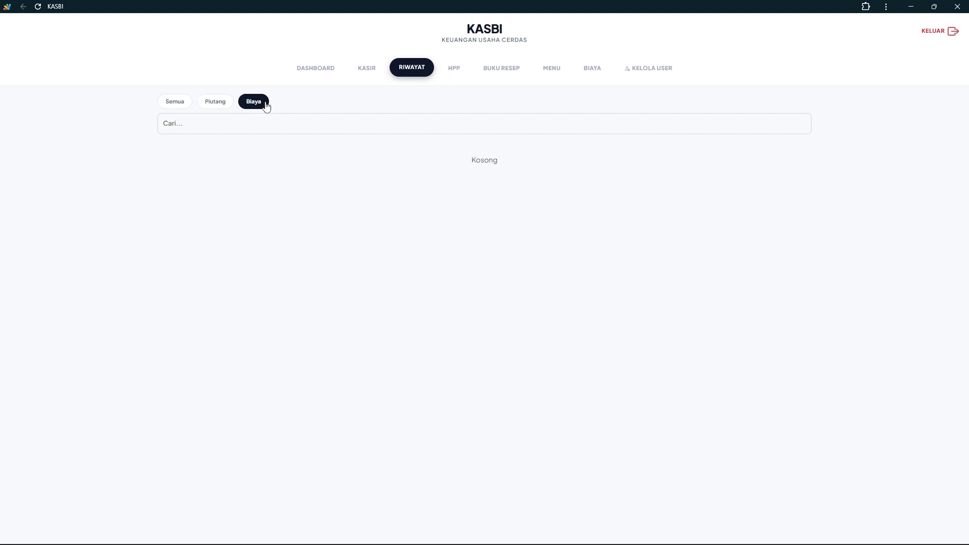
{"action": "left_click", "coordinate": [456, 71]}
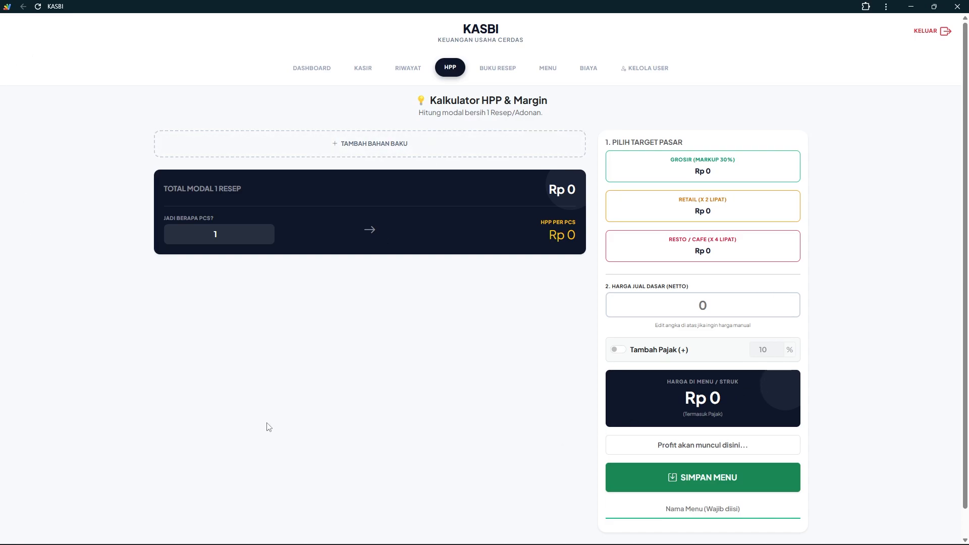
Add Susu Murni bought at Rp 15.000 per Liter, using 150 Ml in the recipe
{"action": "scroll", "coordinate": [268, 428], "scroll_direction": "down", "scroll_amount": 1}
{"action": "scroll", "coordinate": [268, 427], "scroll_direction": "up", "scroll_amount": 1}
{"action": "left_click", "coordinate": [348, 144]}
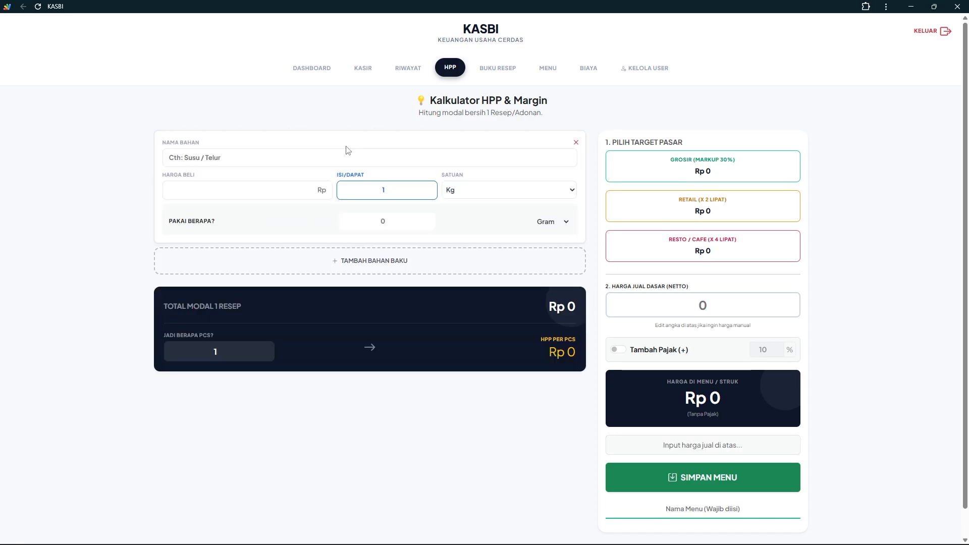
{"action": "left_click", "coordinate": [268, 160]}
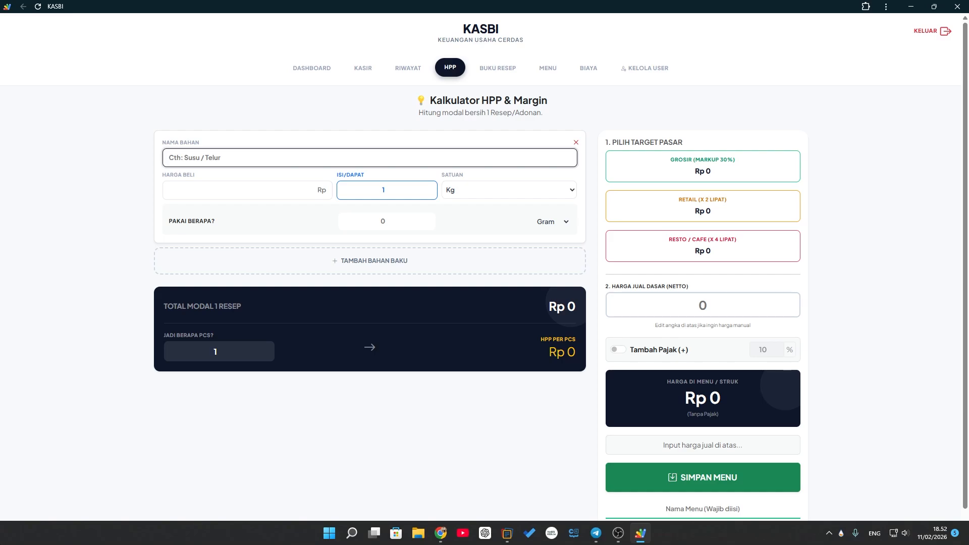
{"action": "type", "text": "Susu Murni"}
{"action": "key", "text": "Tab"}
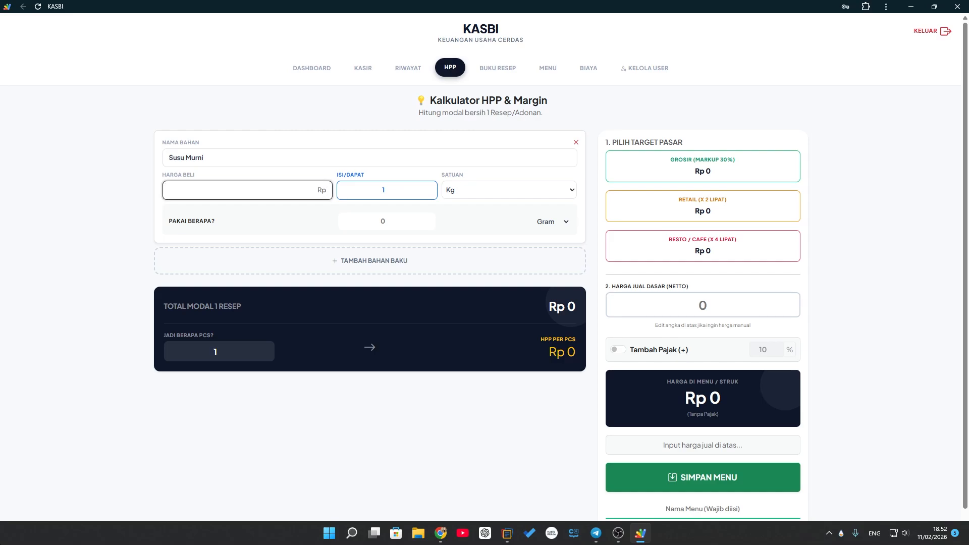
{"action": "type", "text": "150000"}
{"action": "left_click", "coordinate": [418, 186]}
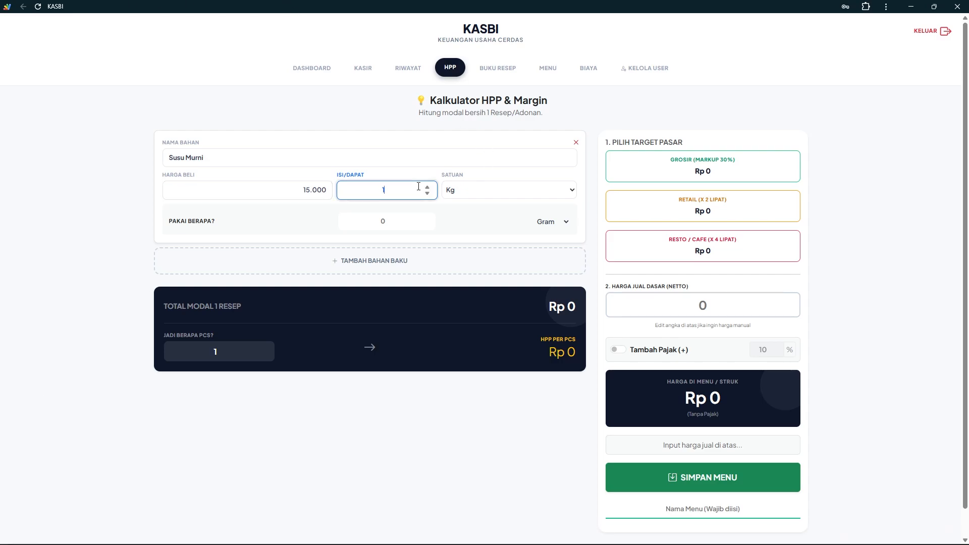
{"action": "left_click", "coordinate": [475, 189]}
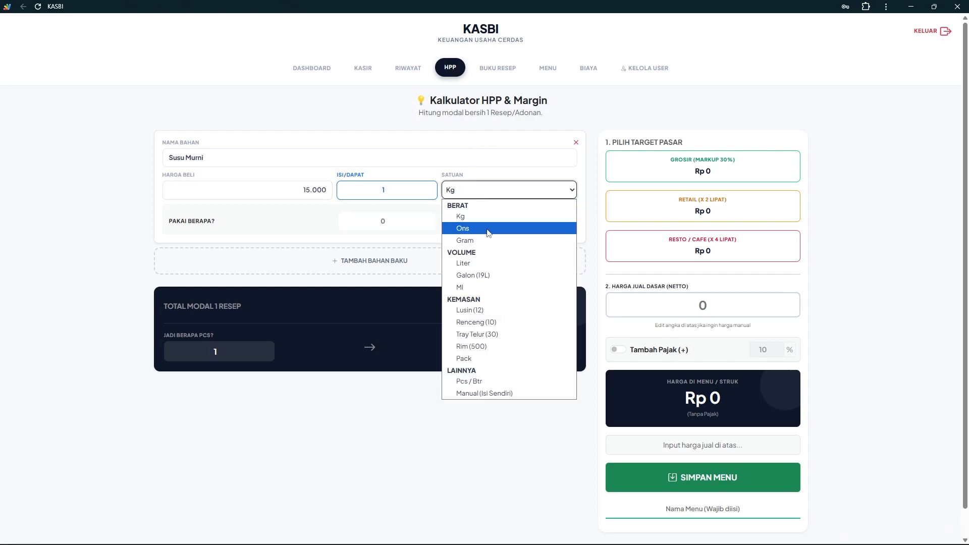
{"action": "left_click", "coordinate": [470, 263]}
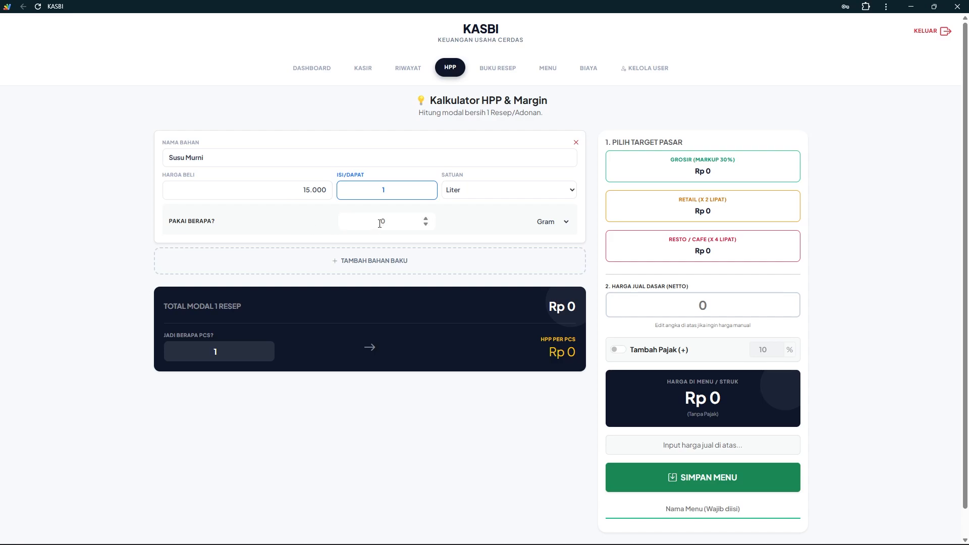
{"action": "type", "text": "150"}
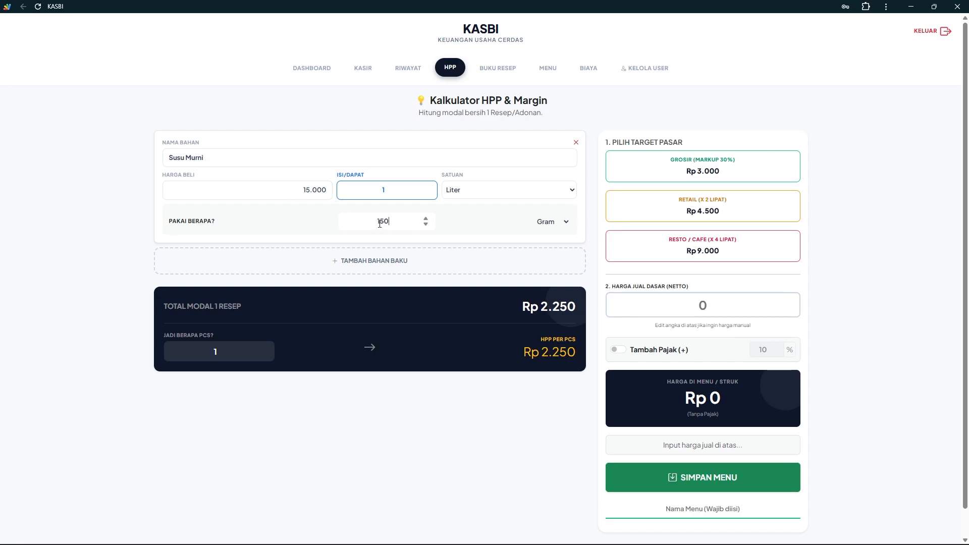
{"action": "left_click", "coordinate": [534, 228]}
{"action": "left_click", "coordinate": [546, 252]}
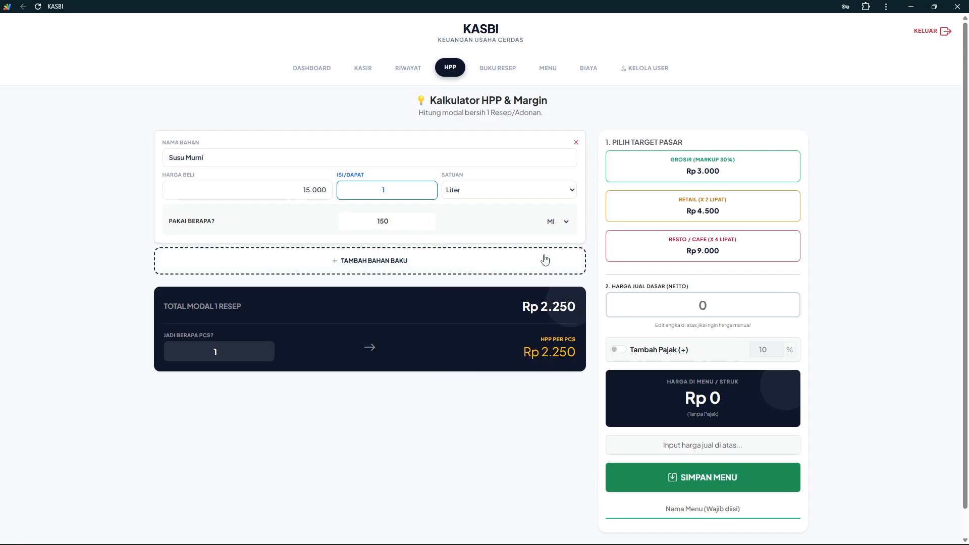
Add a second ingredient, Gula Aren, priced 12.000 for a quantity of 300
{"action": "left_click", "coordinate": [353, 261]}
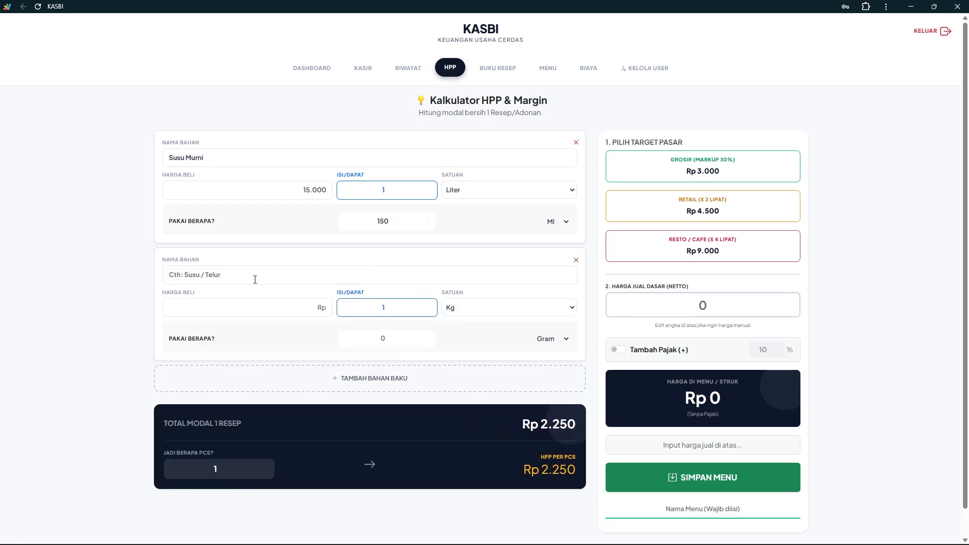
{"action": "left_click", "coordinate": [250, 278]}
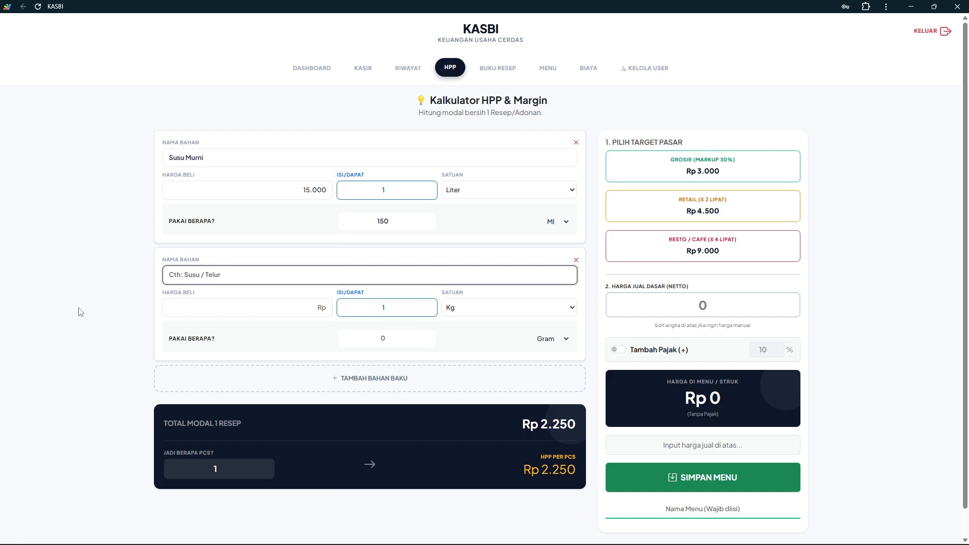
{"action": "type", "text": "K"}
{"action": "key", "text": "BackSpace"}
{"action": "type", "text": "Gula Aren"}
{"action": "left_click", "coordinate": [247, 317]}
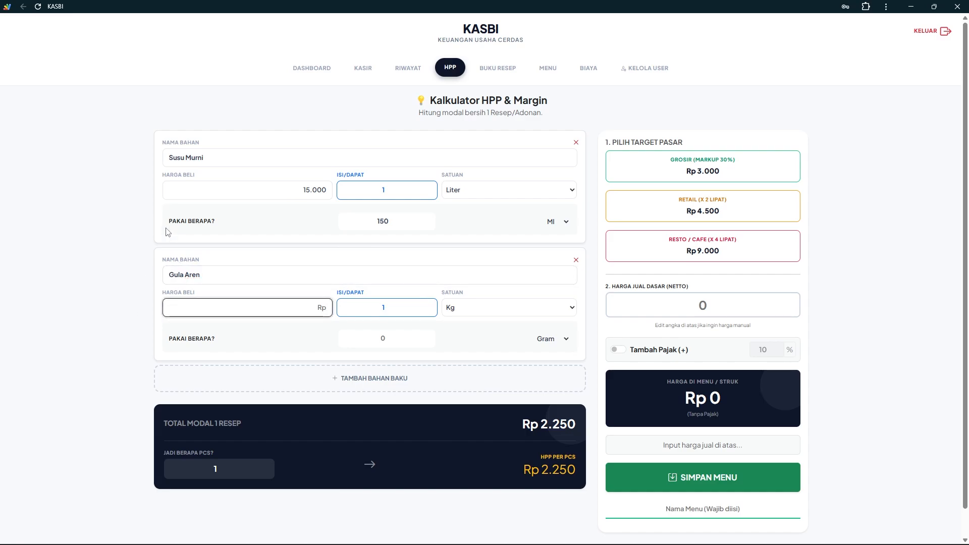
{"action": "type", "text": "12.000"}
{"action": "left_click", "coordinate": [381, 310]}
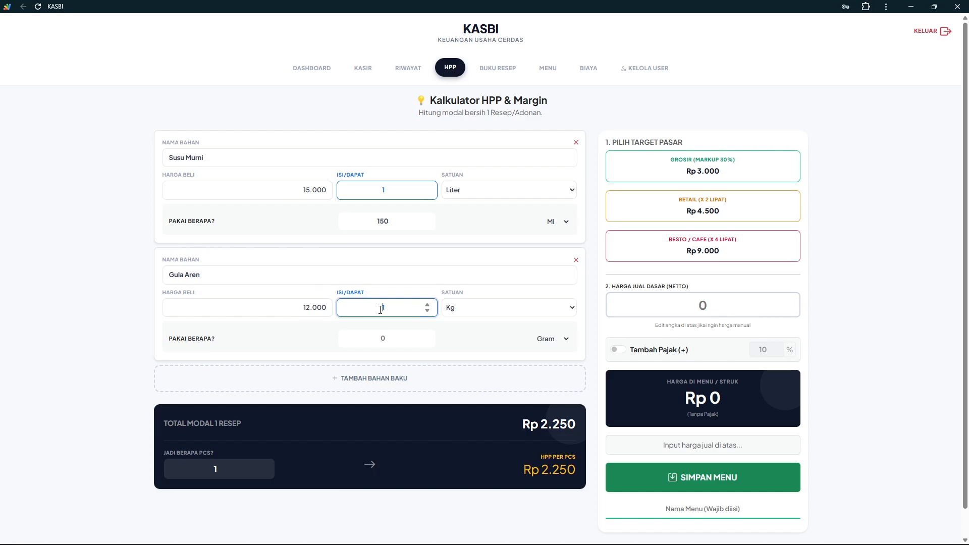
{"action": "type", "text": "300"}
{"action": "key", "text": "Delete"}
Set Gula Aren's purchase unit to Ml and its usage to 20 Ml
{"action": "left_click", "coordinate": [503, 310]}
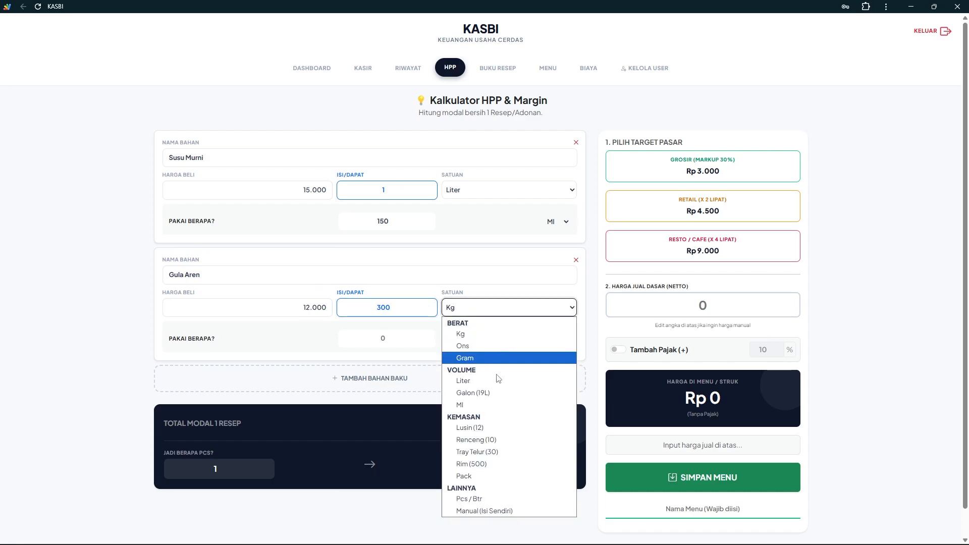
{"action": "left_click", "coordinate": [488, 403]}
{"action": "left_click", "coordinate": [403, 335]}
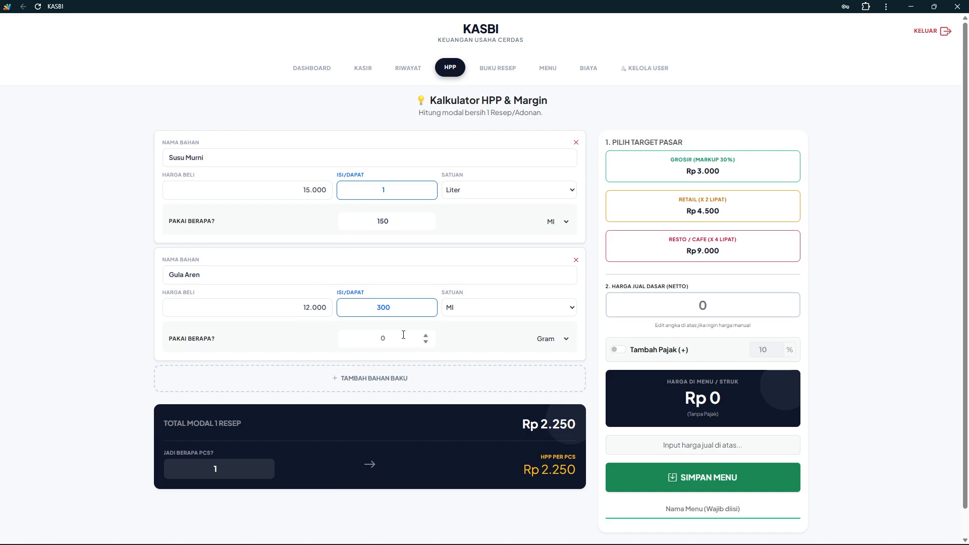
{"action": "type", "text": "20"}
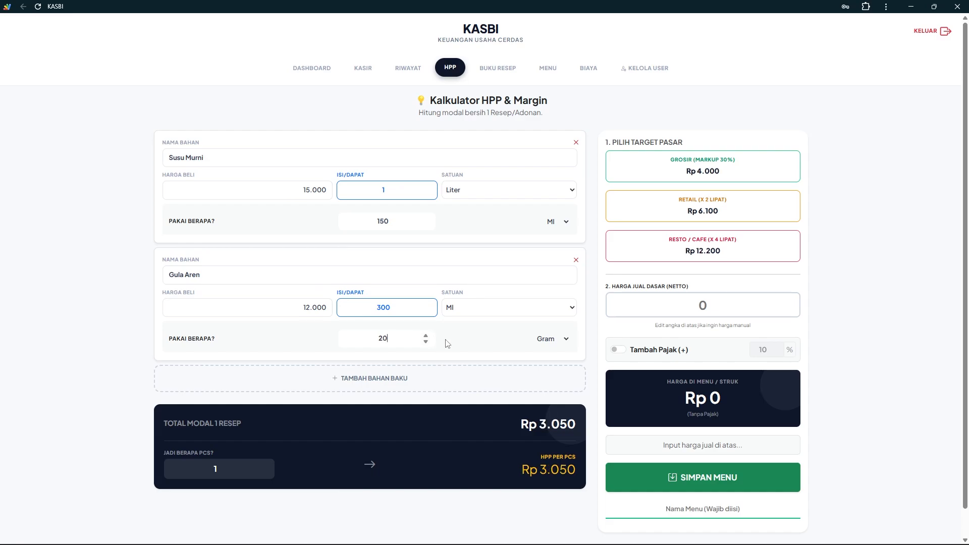
{"action": "left_click", "coordinate": [529, 343]}
{"action": "left_click", "coordinate": [555, 366]}
Add a third ingredient, Cup, priced 20.000 for a quantity of 25
{"action": "left_click", "coordinate": [386, 386]}
{"action": "left_click", "coordinate": [281, 393]}
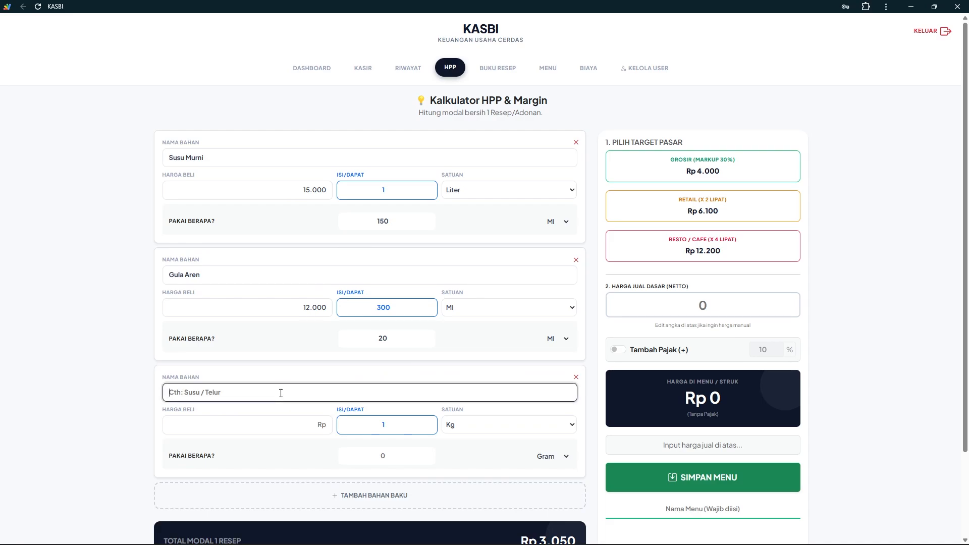
{"action": "type", "text": "Cup"}
{"action": "left_click", "coordinate": [291, 430]}
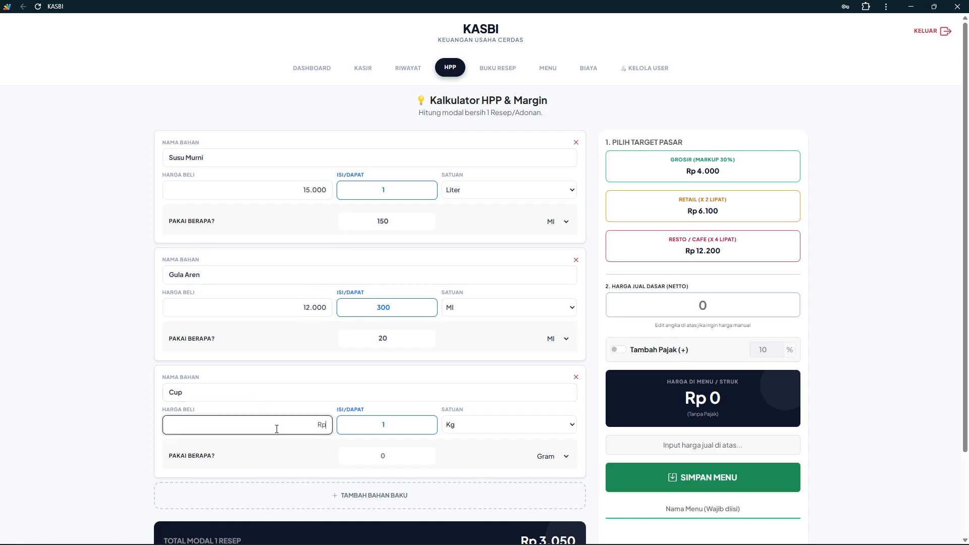
{"action": "type", "text": "20.000"}
{"action": "left_click", "coordinate": [372, 428]}
{"action": "type", "text": "25"}
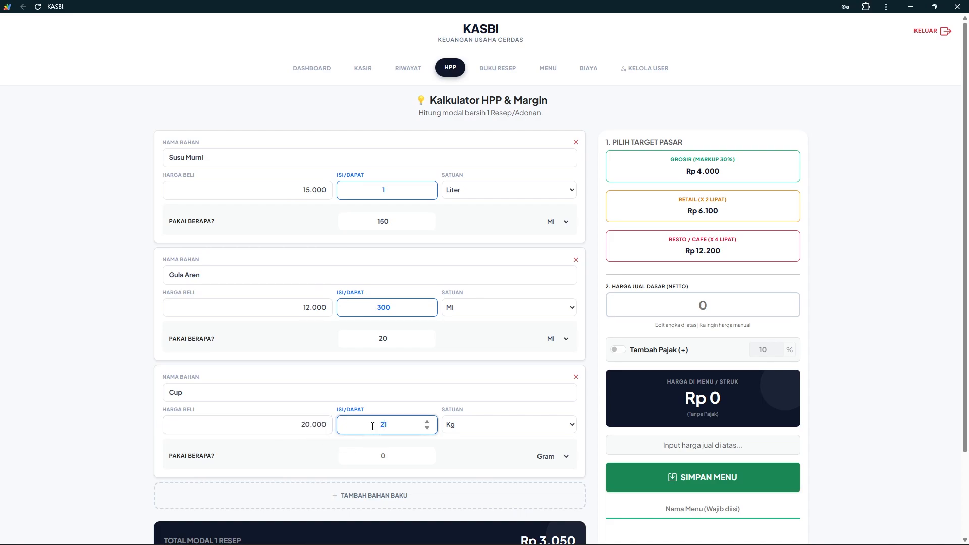
{"action": "key", "text": "Delete"}
Set Cup's purchase unit to Pcs / Btr with 1 Pcs / Btr used per recipe
{"action": "left_click", "coordinate": [455, 426]}
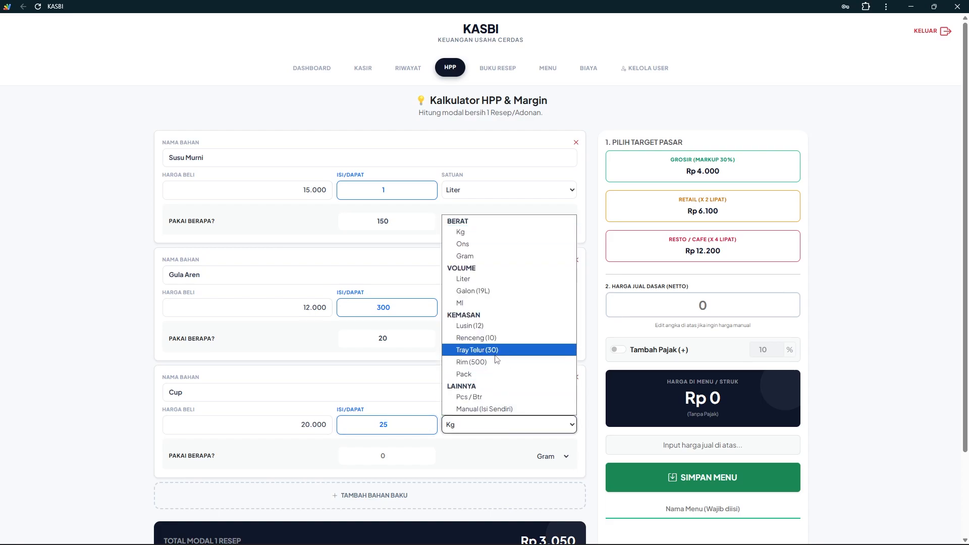
{"action": "left_click", "coordinate": [485, 396]}
{"action": "left_click", "coordinate": [401, 453]}
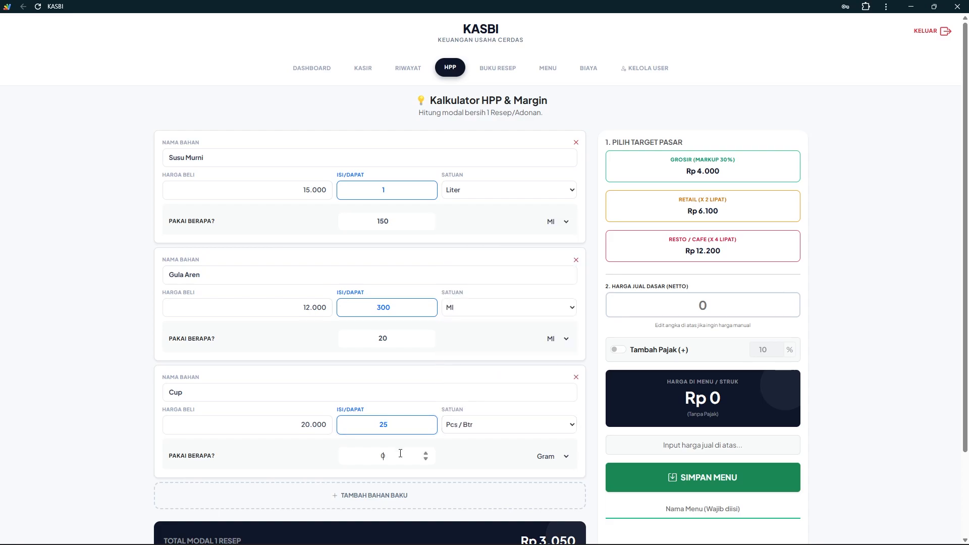
{"action": "type", "text": "1"}
{"action": "left_click", "coordinate": [477, 455]}
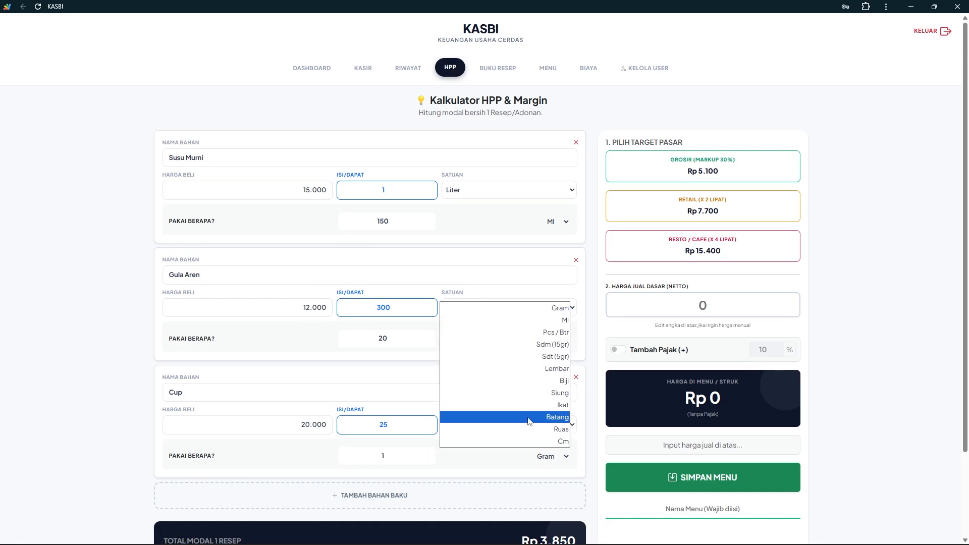
{"action": "left_click", "coordinate": [548, 333]}
{"action": "scroll", "coordinate": [504, 456], "scroll_direction": "down", "scroll_amount": 2}
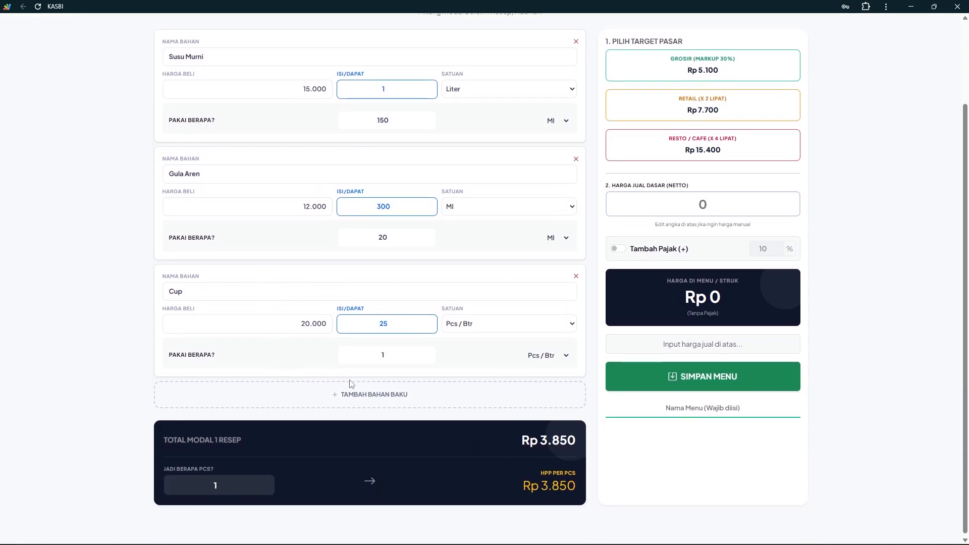
Add a fourth ingredient, Es Batu, priced 20.000 for 5 Kg
{"action": "left_click", "coordinate": [352, 394]}
{"action": "left_click", "coordinate": [229, 409]}
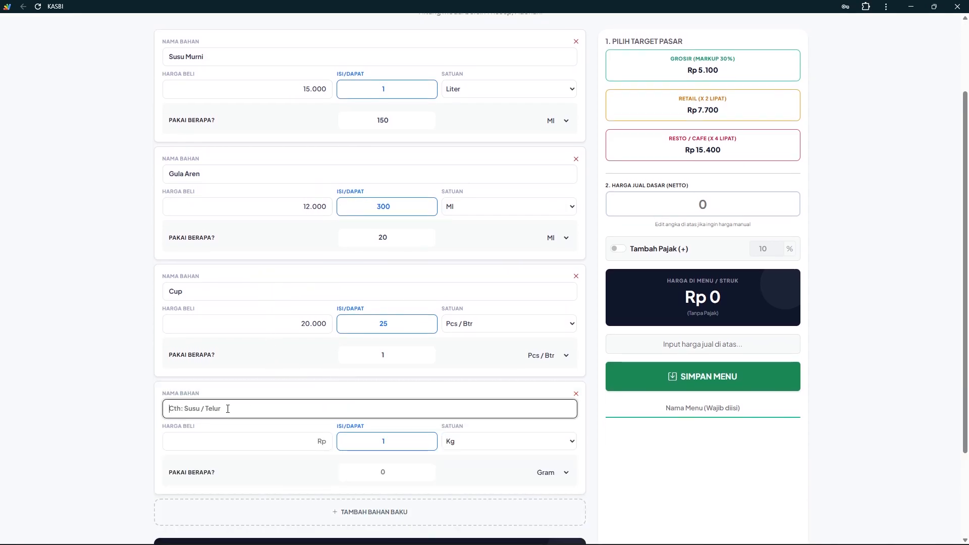
{"action": "type", "text": "Es Batu"}
{"action": "key", "text": "Tab"}
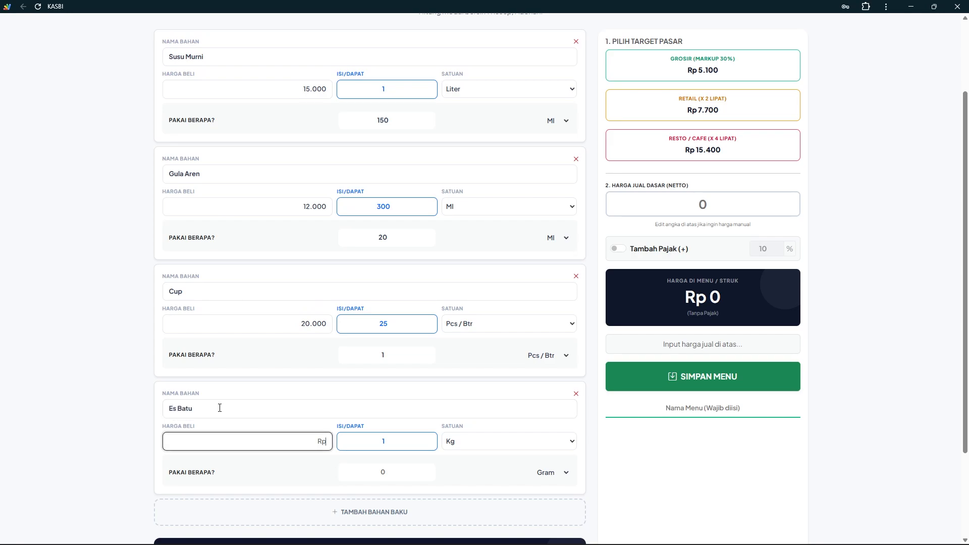
{"action": "type", "text": "200000"}
{"action": "left_click", "coordinate": [371, 441]}
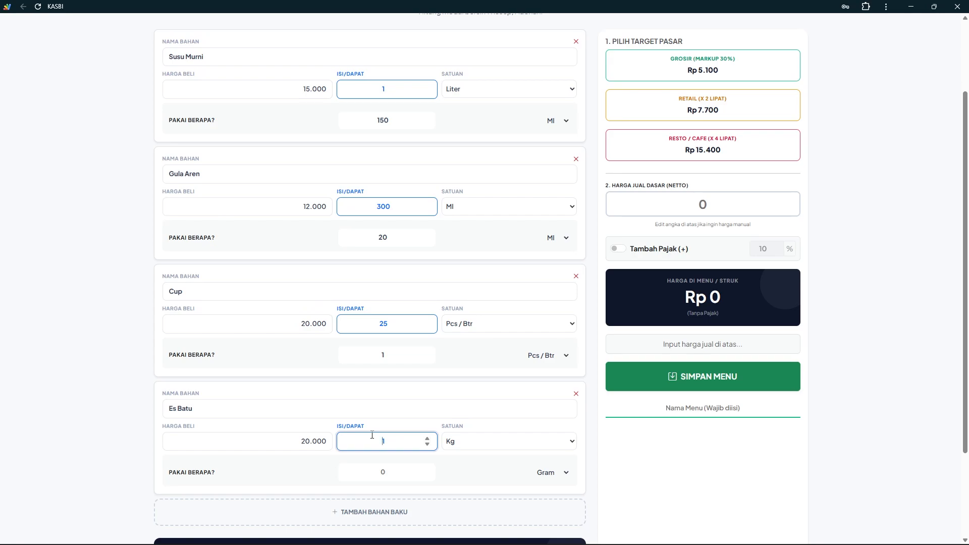
{"action": "type", "text": "5"}
Set Es Batu usage to 100 Gram and check the Rp 4.250 recipe total
{"action": "left_click", "coordinate": [389, 475]}
{"action": "type", "text": "8"}
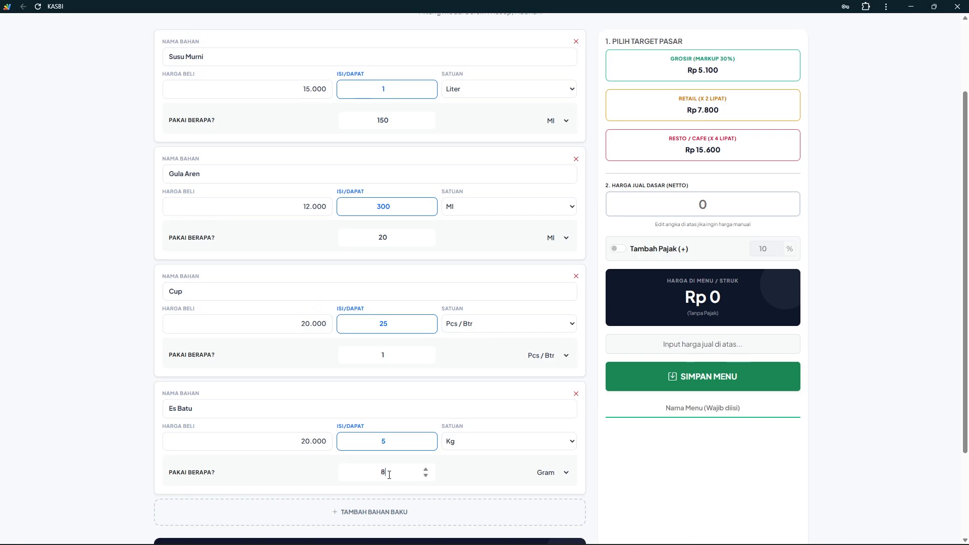
{"action": "key", "text": "BackSpace"}
{"action": "type", "text": "100"}
{"action": "left_click", "coordinate": [527, 479]}
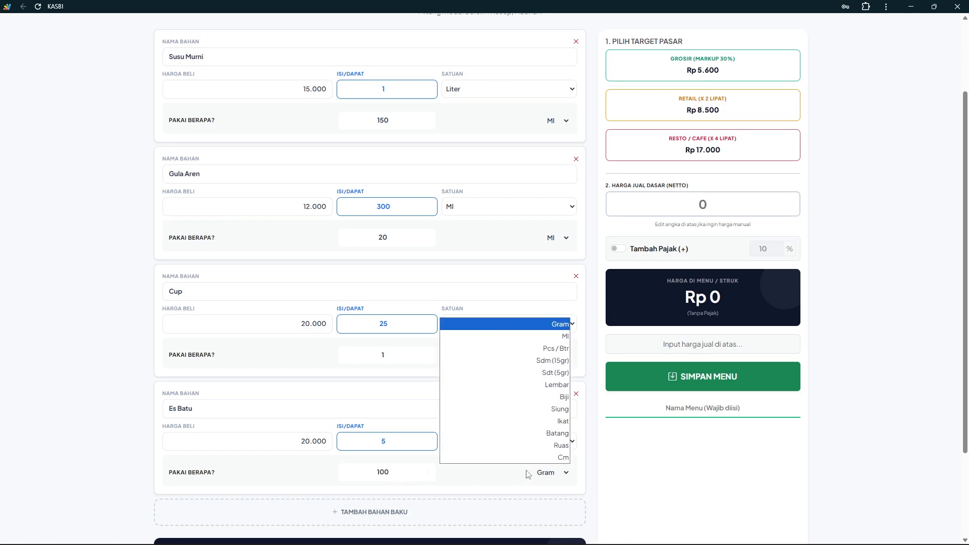
{"action": "left_click", "coordinate": [526, 470]}
{"action": "scroll", "coordinate": [410, 473], "scroll_direction": "down", "scroll_amount": 2}
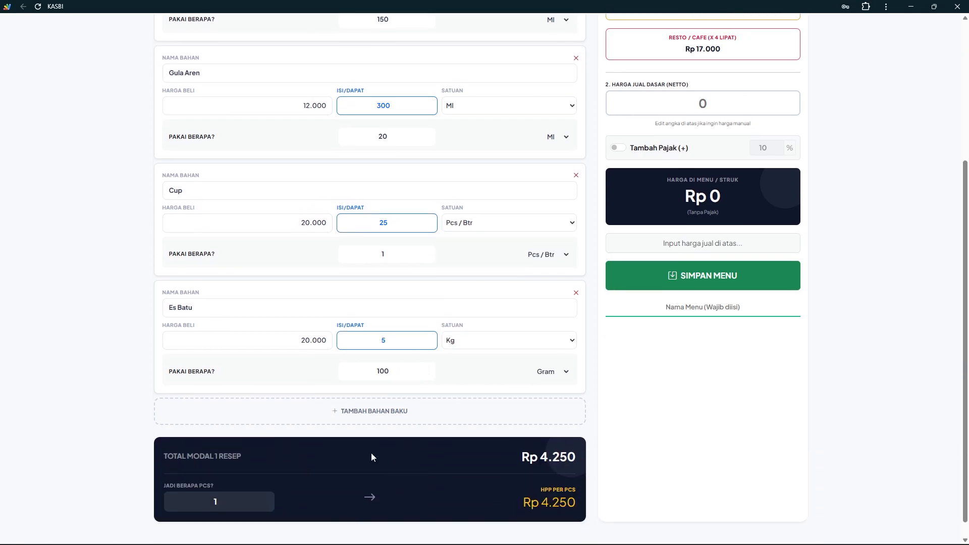
{"action": "scroll", "coordinate": [371, 457], "scroll_direction": "up", "scroll_amount": 2}
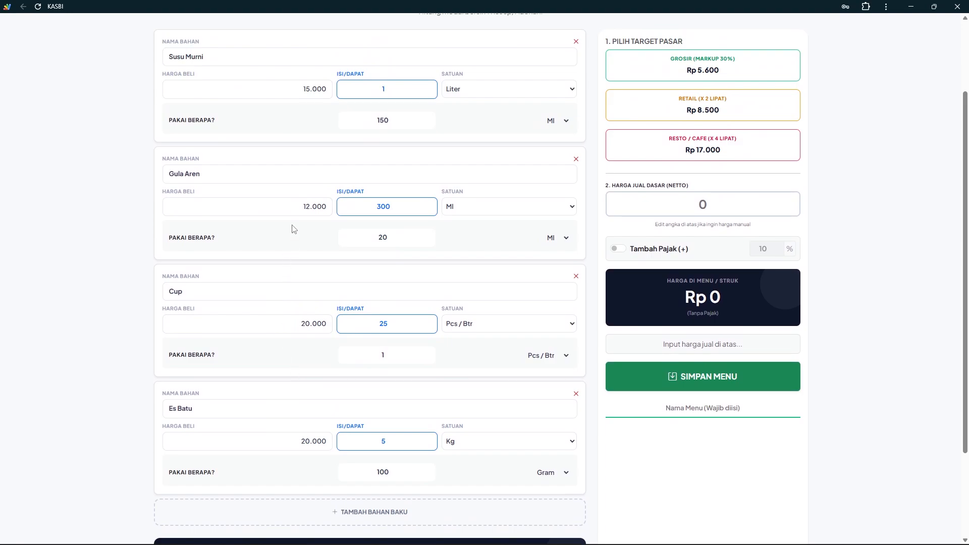
{"action": "scroll", "coordinate": [296, 192], "scroll_direction": "down", "scroll_amount": 2}
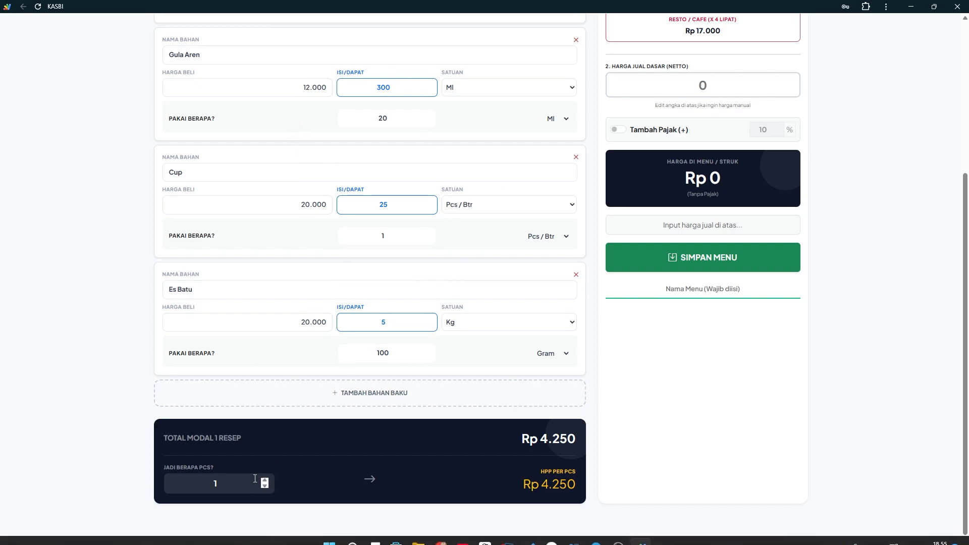
{"action": "left_click", "coordinate": [232, 487]}
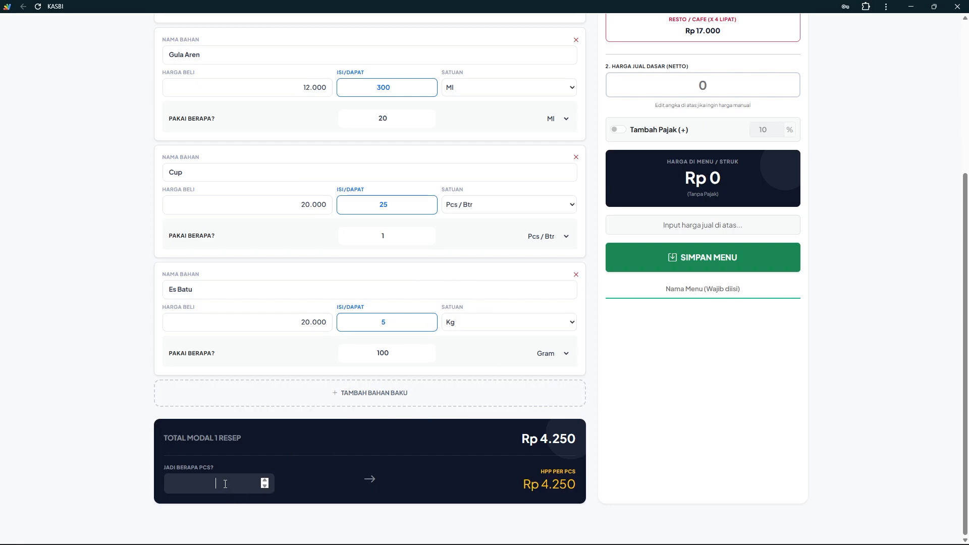
{"action": "type", "text": "5"}
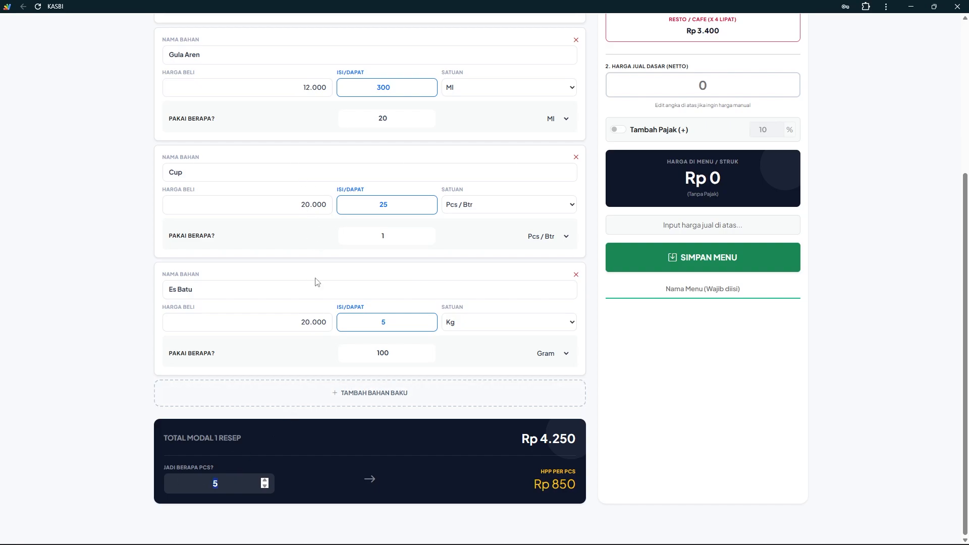
{"action": "type", "text": "1"}
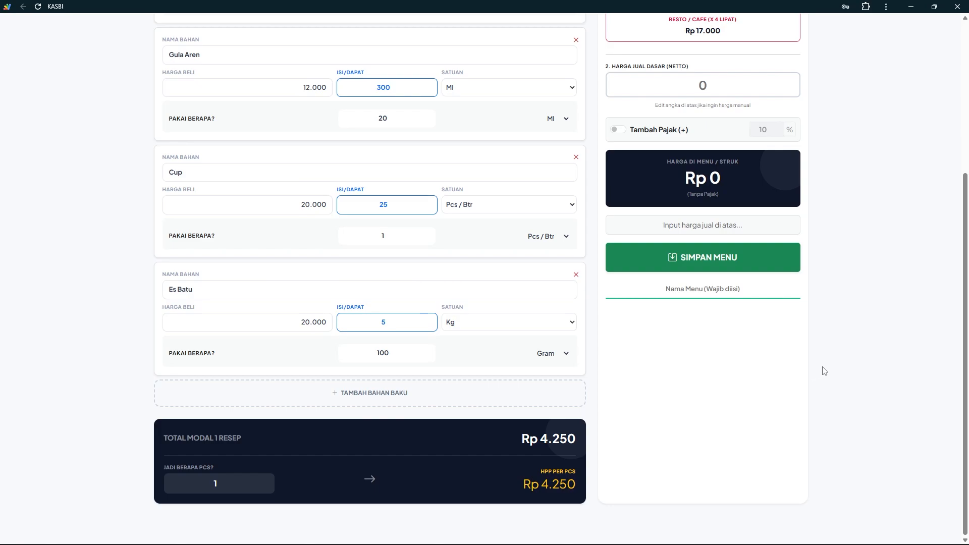
{"action": "scroll", "coordinate": [821, 370], "scroll_direction": "up", "scroll_amount": 3}
{"action": "scroll", "coordinate": [832, 365], "scroll_direction": "up", "scroll_amount": 1}
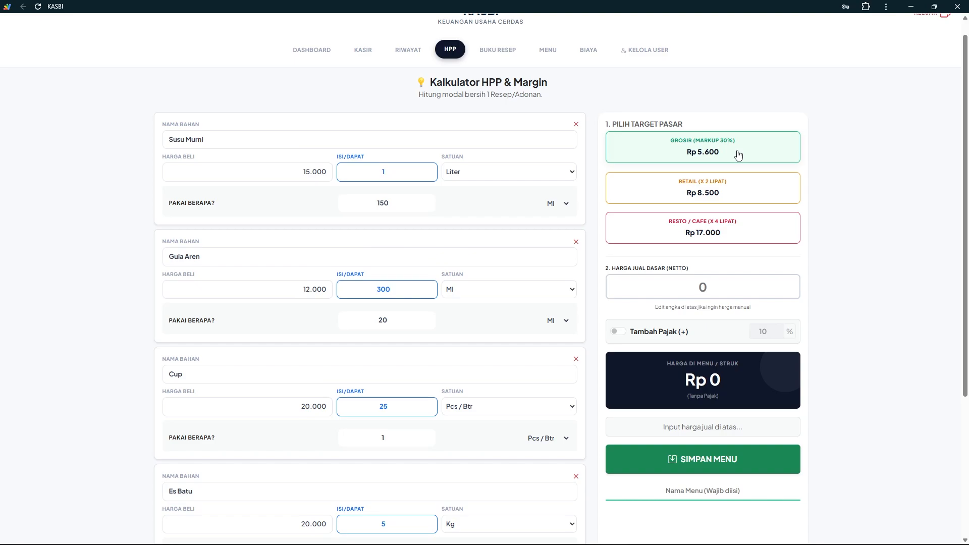
Try the Grosir, Retail and Resto / Cafe suggested prices as the selling price
{"action": "left_click", "coordinate": [673, 153]}
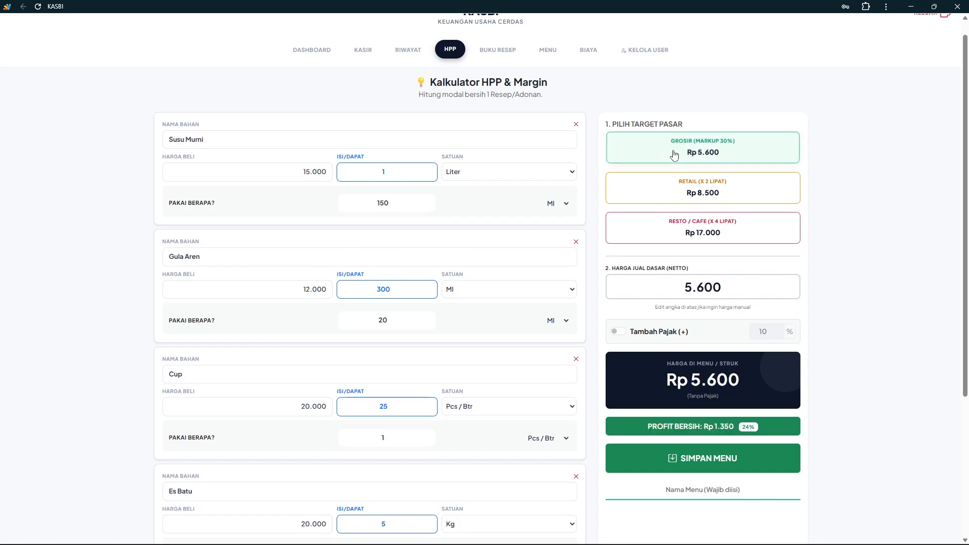
{"action": "left_click", "coordinate": [703, 196]}
{"action": "left_click", "coordinate": [703, 229]}
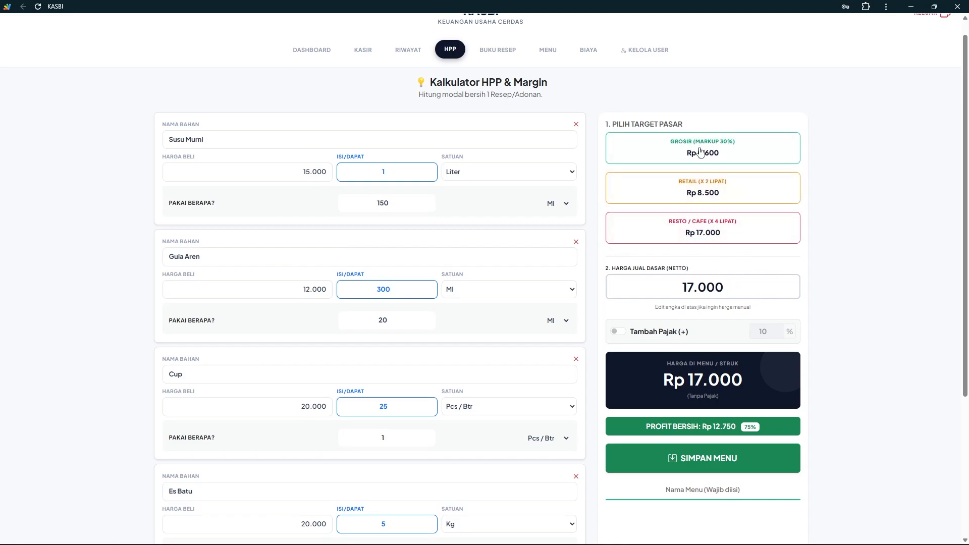
Manually set the base selling price to Rp 8.000 for a Rp 3.750 (47%) profit
{"action": "left_click", "coordinate": [720, 287]}
{"action": "double_click", "coordinate": [720, 288]}
{"action": "type", "text": "10"}
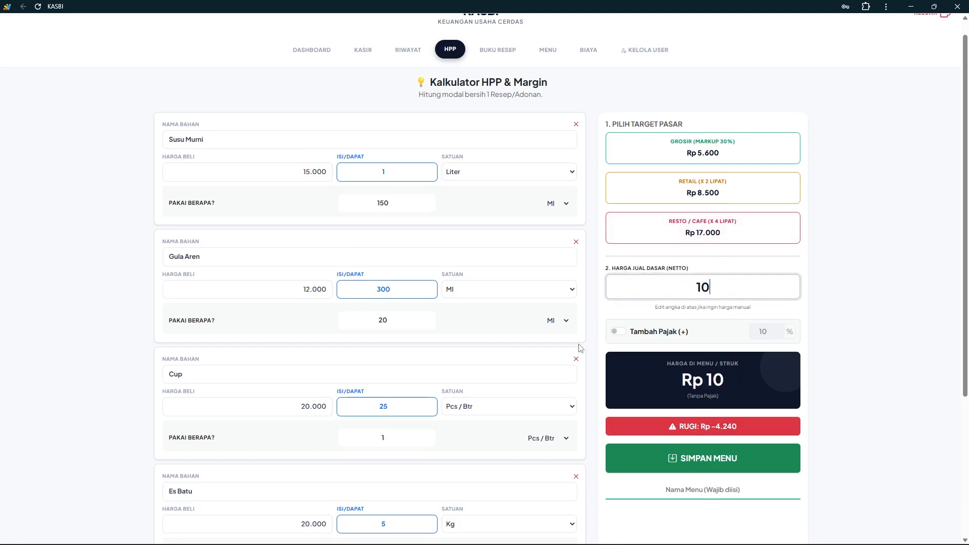
{"action": "type", "text": ".000"}
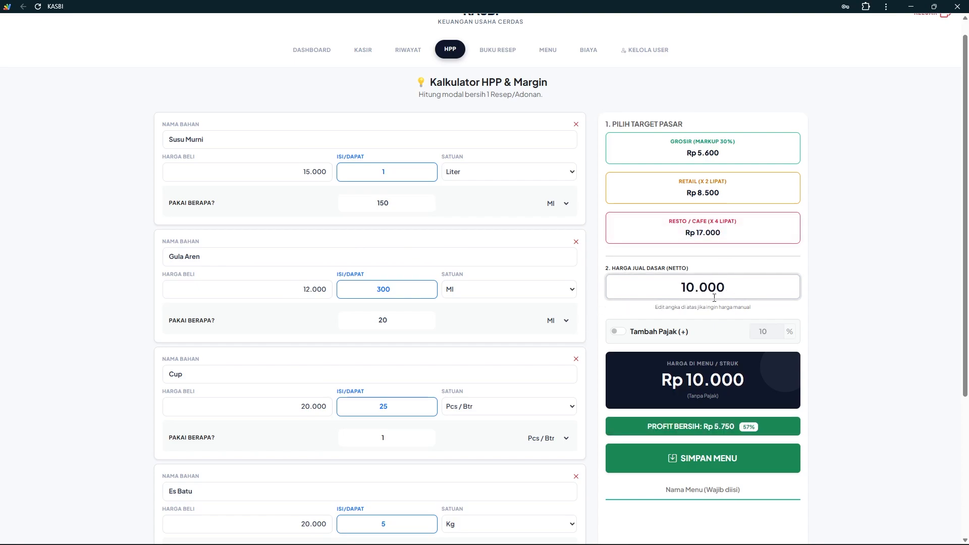
{"action": "double_click", "coordinate": [720, 287]}
{"action": "type", "text": "8"}
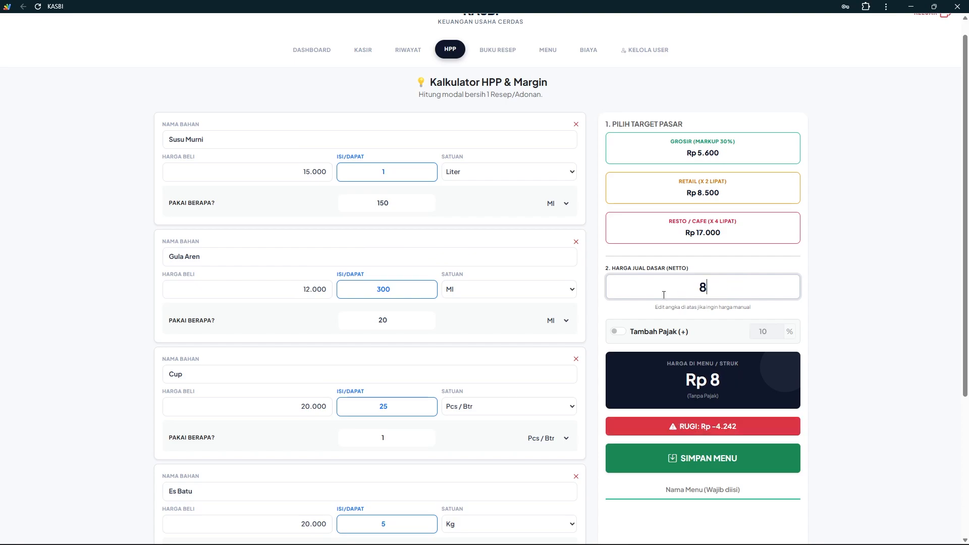
{"action": "type", "text": "0.000"}
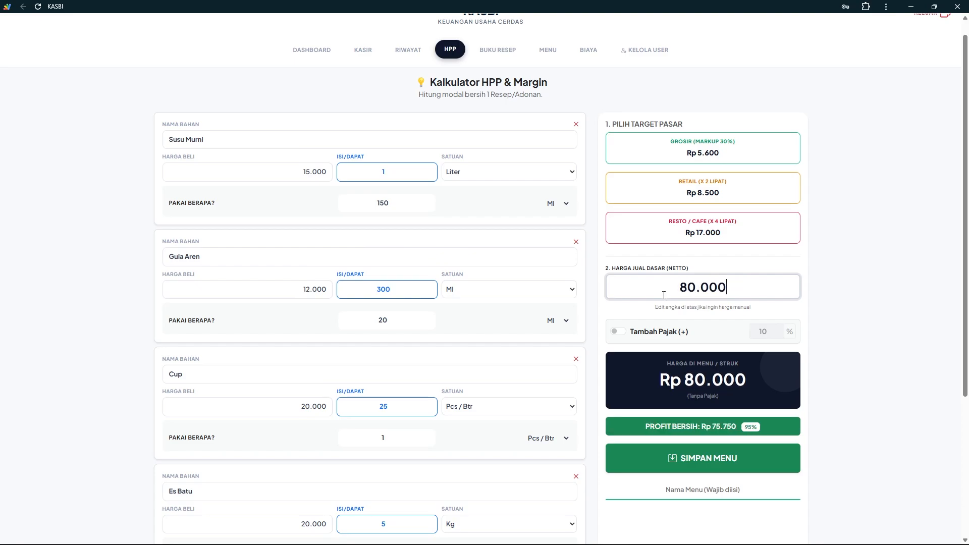
{"action": "key", "text": "BackSpace"}
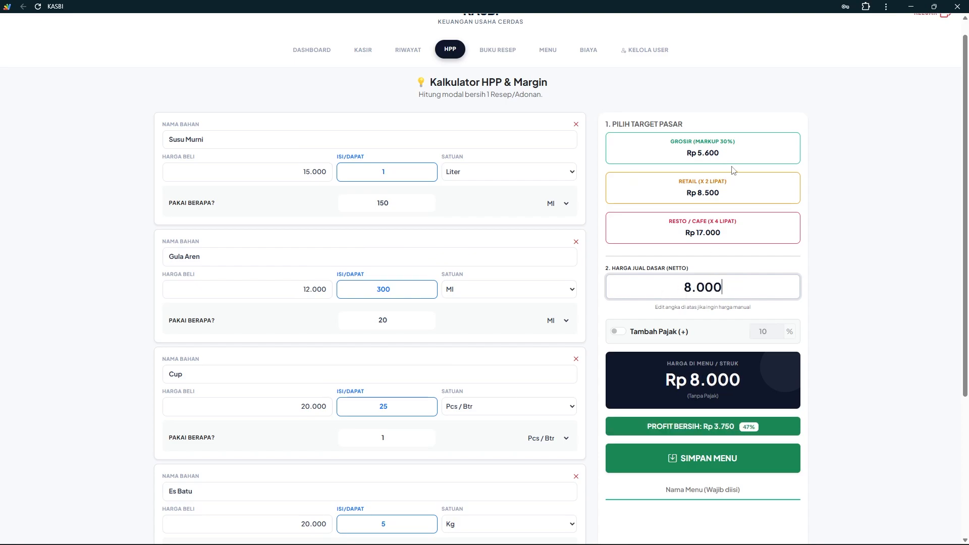
Turn on Tambah Pajak at 12%, bringing the menu price to Rp 8.960
{"action": "left_click", "coordinate": [617, 332]}
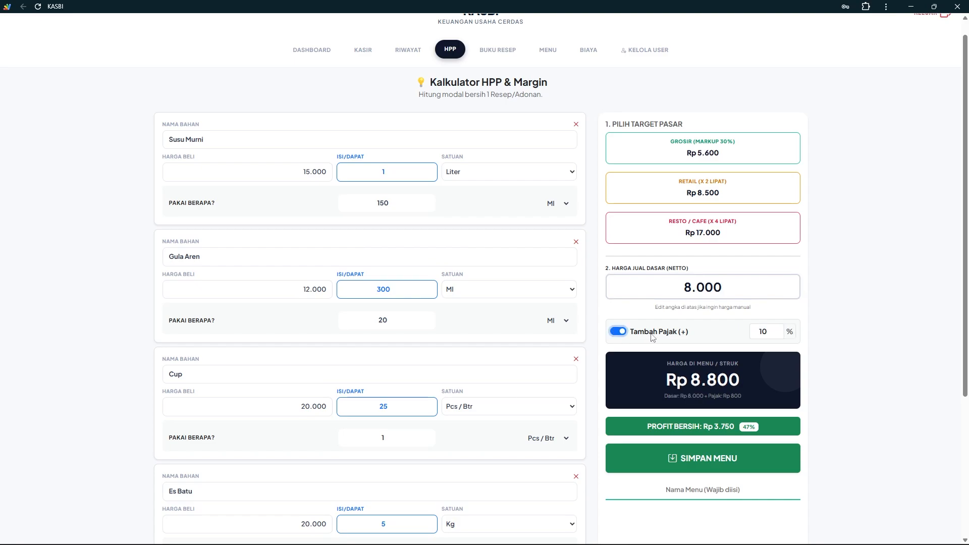
{"action": "left_click", "coordinate": [773, 330]}
{"action": "key", "text": "BackSpace"}
{"action": "type", "text": "2"}
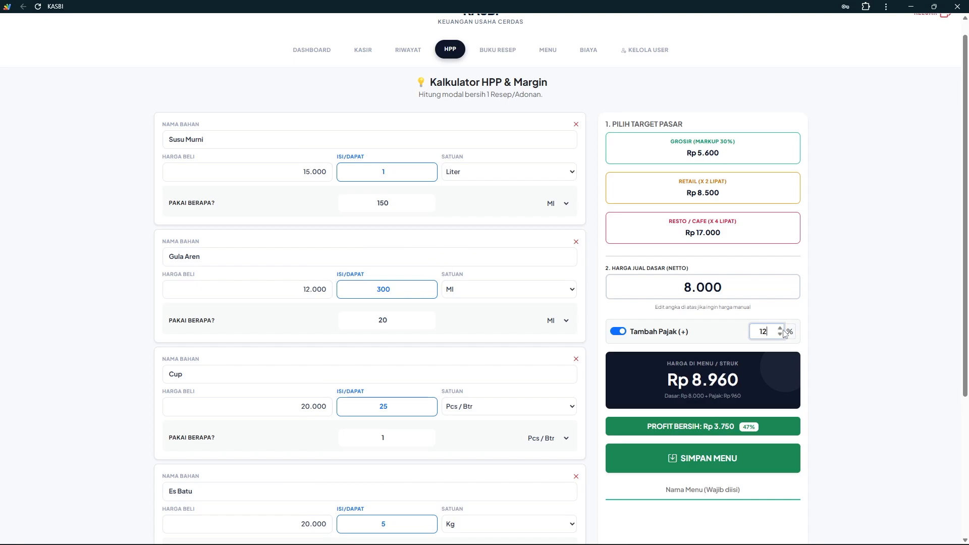
{"action": "key", "text": "BackSpace"}
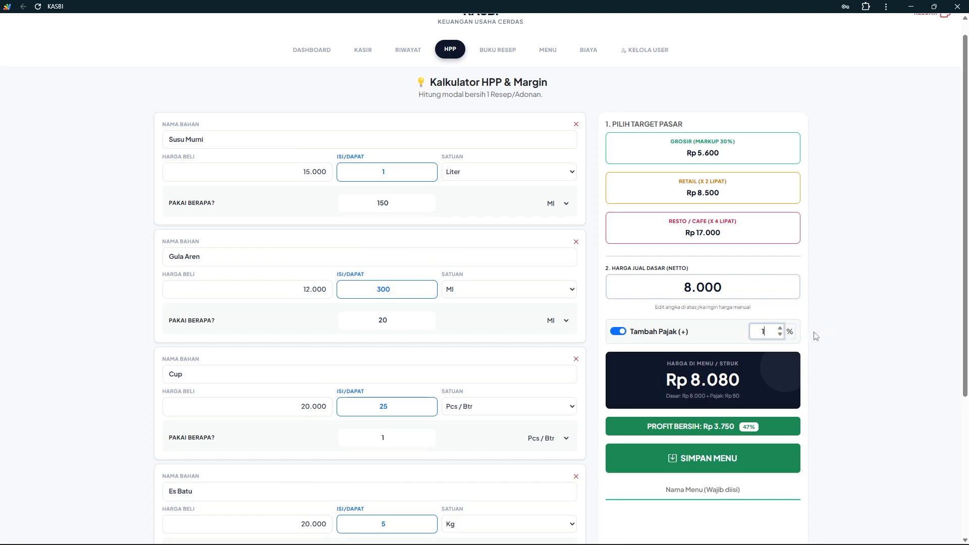
{"action": "type", "text": "2"}
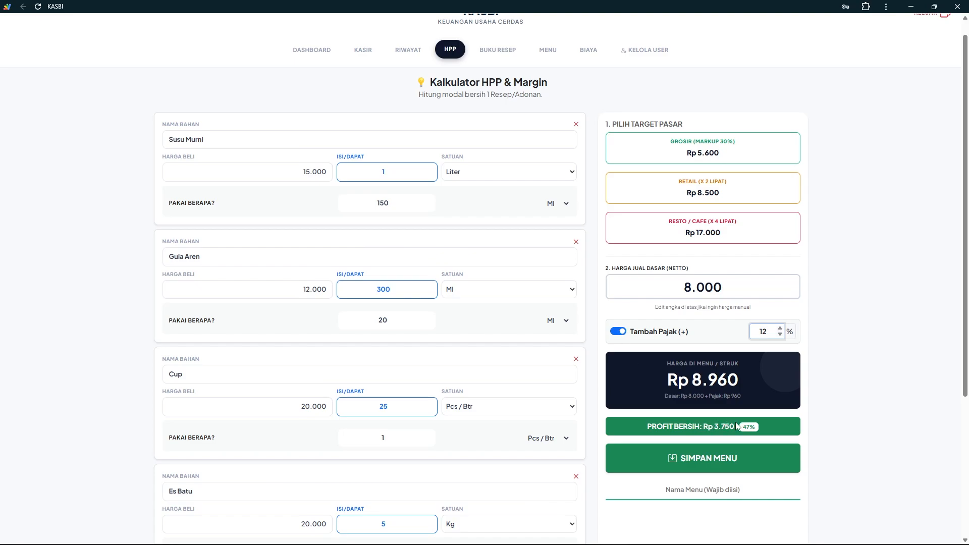
Turn tax off, set the base price to Rp 10.000, and name the menu 'Susu Gula Aren'
{"action": "left_click", "coordinate": [619, 332]}
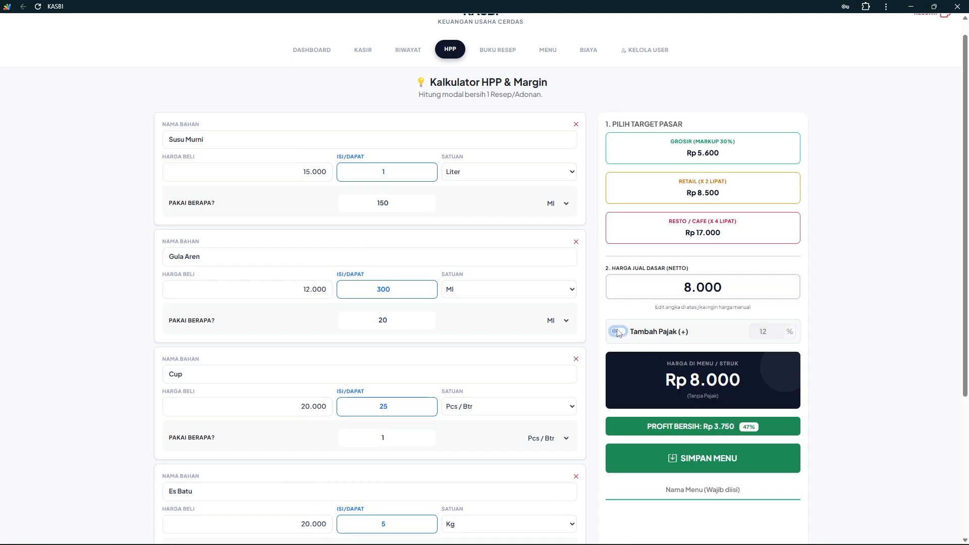
{"action": "left_click_drag", "start_coordinate": [738, 288], "coordinate": [681, 290]}
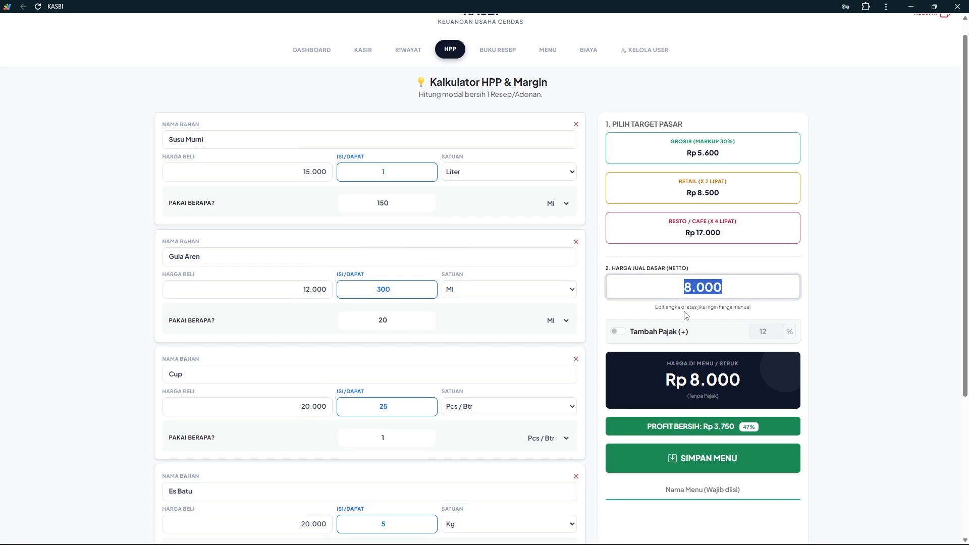
{"action": "type", "text": "10000"}
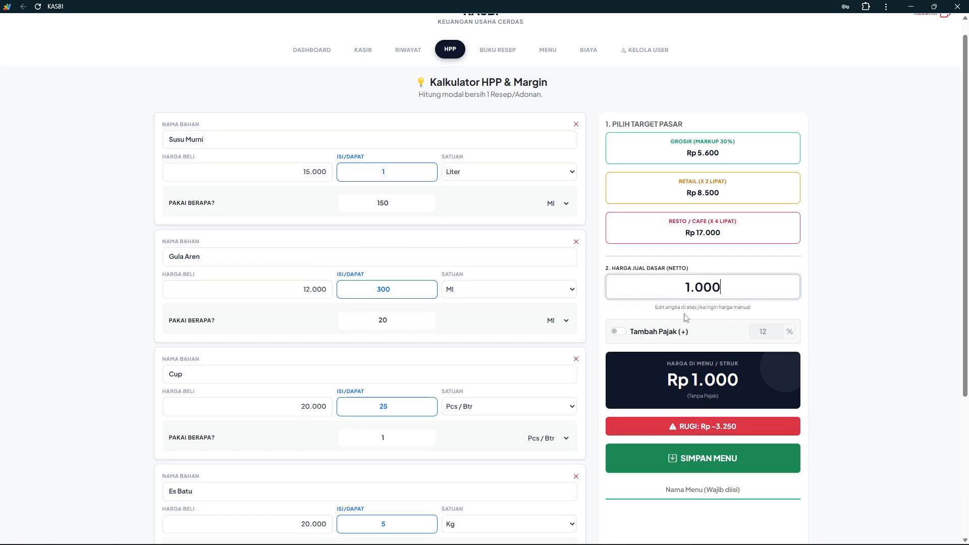
{"action": "scroll", "coordinate": [687, 317], "scroll_direction": "down", "scroll_amount": 2}
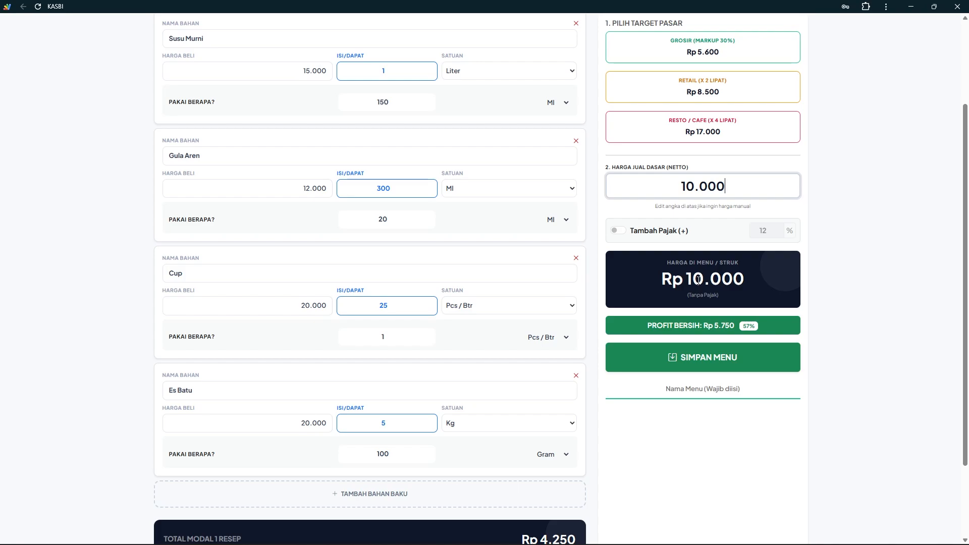
{"action": "left_click", "coordinate": [710, 386]}
{"action": "type", "text": "Susu G"}
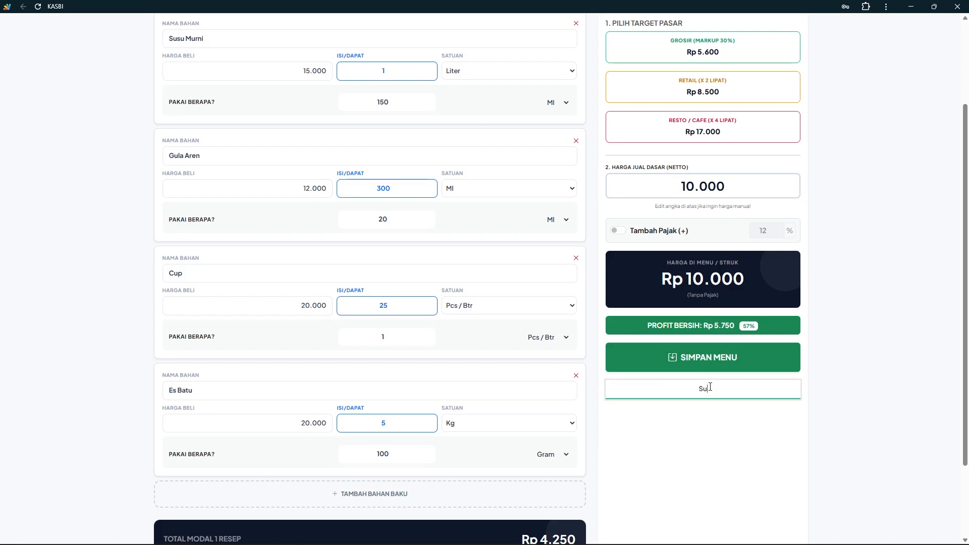
{"action": "type", "text": "ula Aren"}
Save the Susu Gula Aren menu and confirm the success message
{"action": "left_click", "coordinate": [693, 360]}
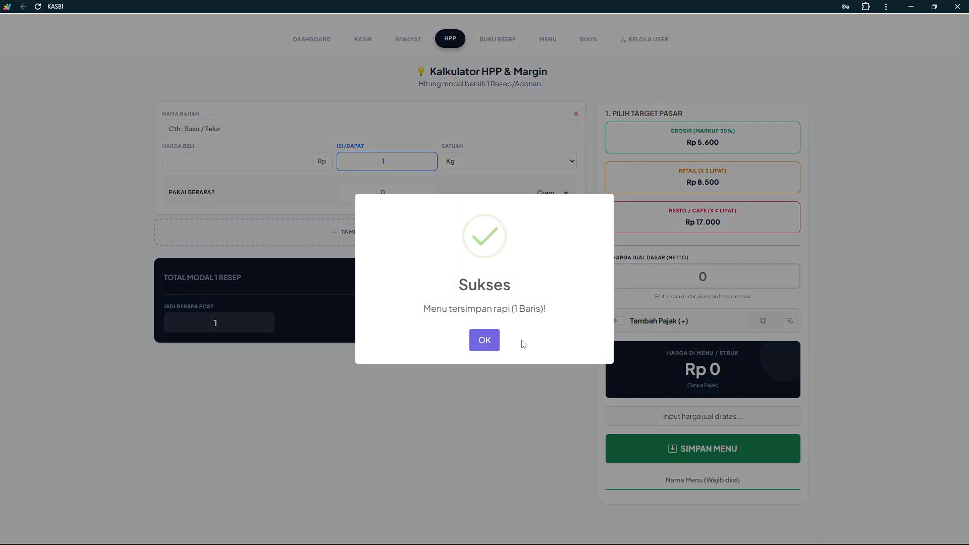
{"action": "left_click", "coordinate": [487, 345]}
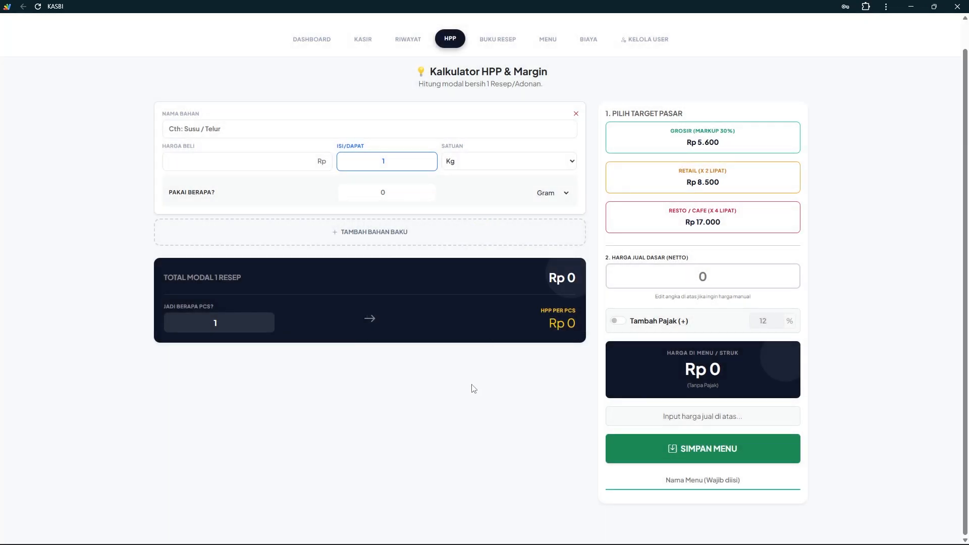
{"action": "scroll", "coordinate": [472, 389], "scroll_direction": "up", "scroll_amount": 1}
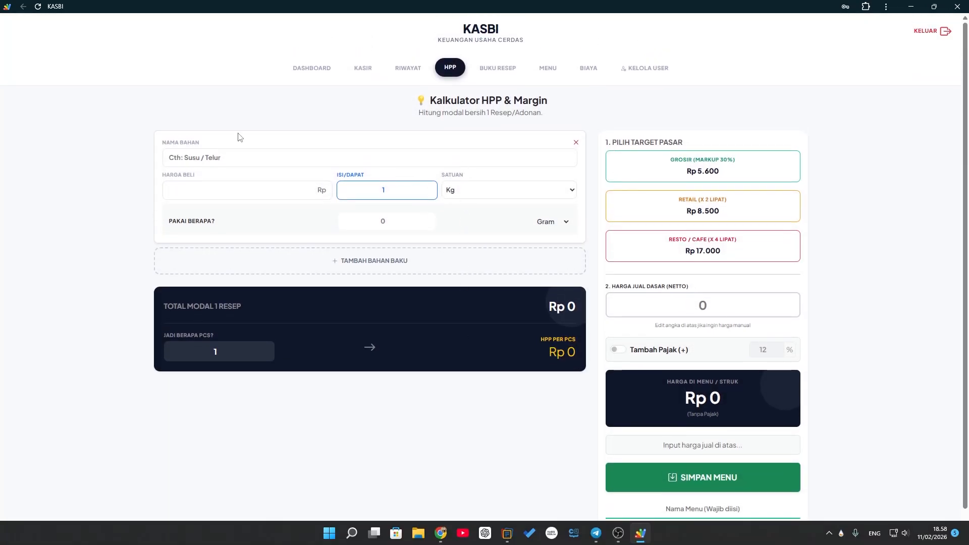
Open Susu Gula Aren in Buku Resep to see its Rp 4.250 ingredient breakdown
{"action": "left_click", "coordinate": [492, 70]}
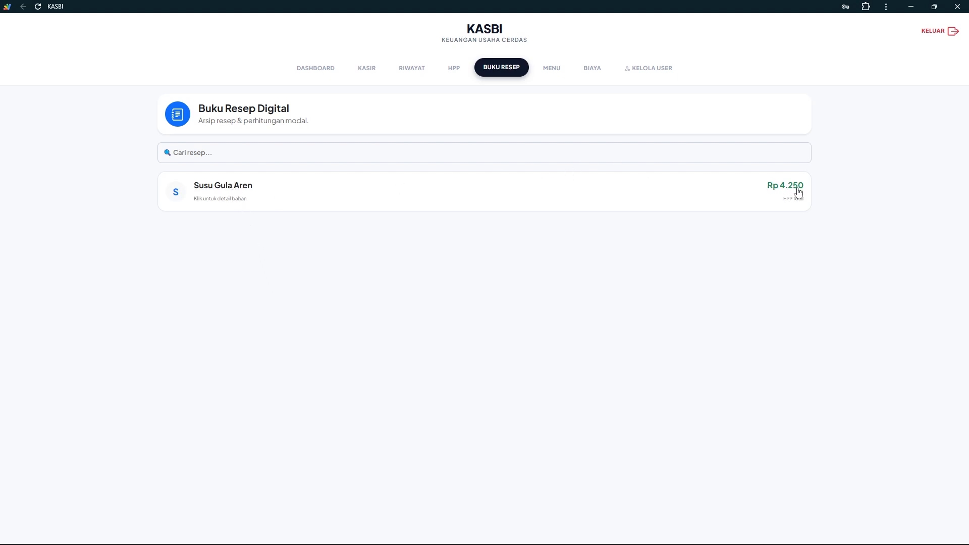
{"action": "left_click", "coordinate": [413, 199]}
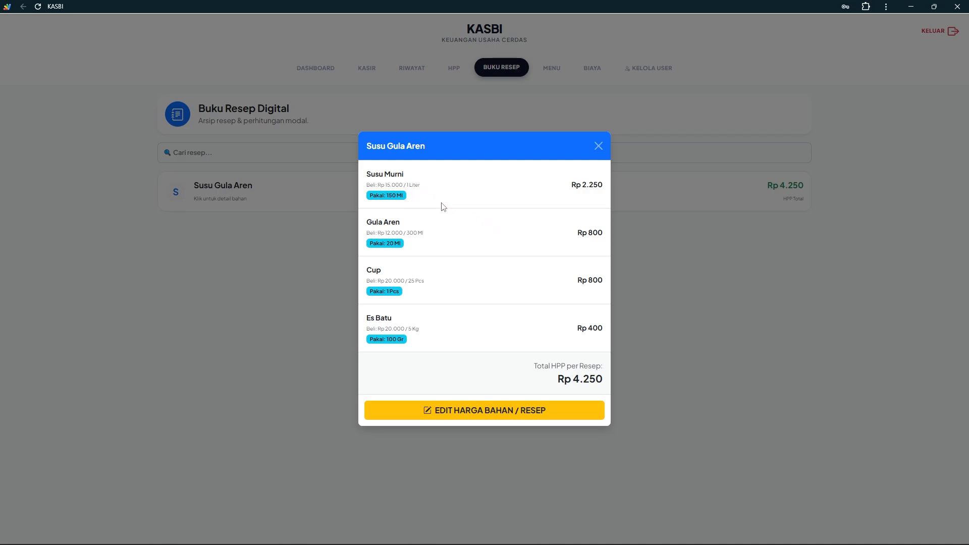
Load the Susu Gula Aren recipe into the HPP calculator for editing
{"action": "left_click", "coordinate": [501, 412]}
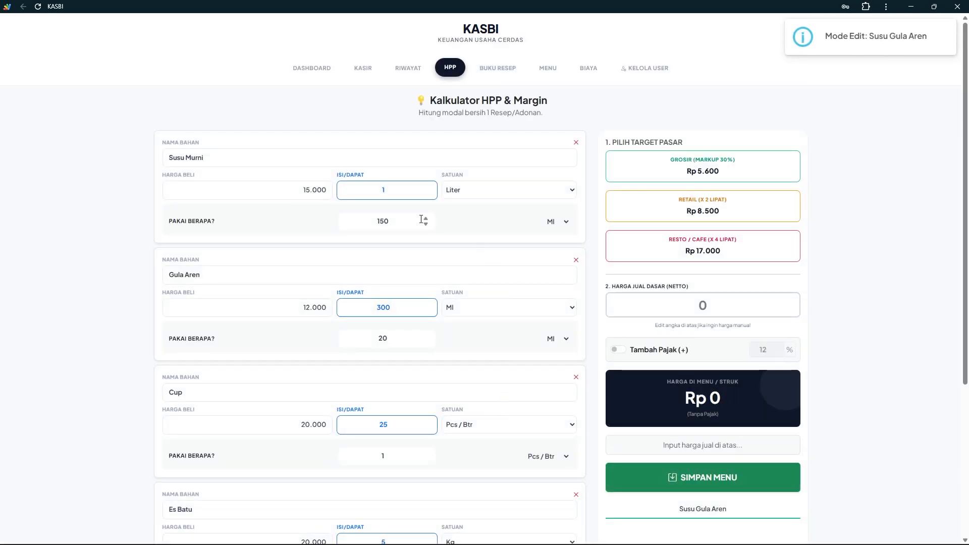
{"action": "scroll", "coordinate": [421, 220], "scroll_direction": "down", "scroll_amount": 4}
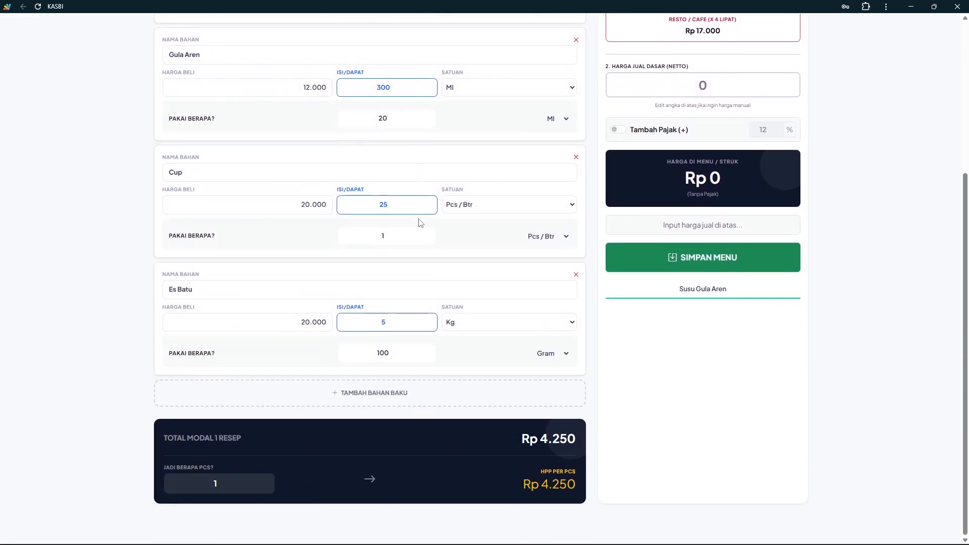
{"action": "scroll", "coordinate": [391, 253], "scroll_direction": "up", "scroll_amount": 4}
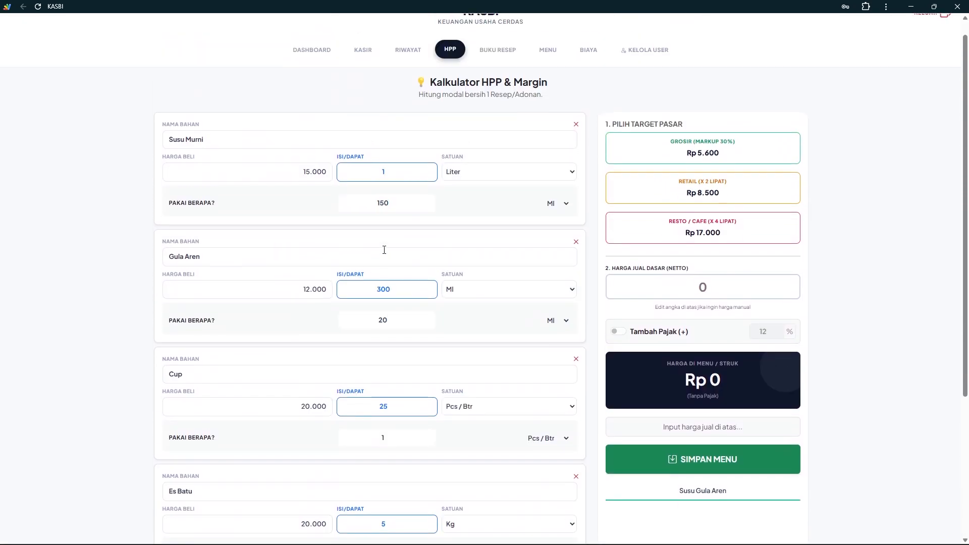
Change Susu Murni's purchase price from 15.000 to 16.000, raising HPP to Rp 4.400
{"action": "left_click", "coordinate": [308, 176]}
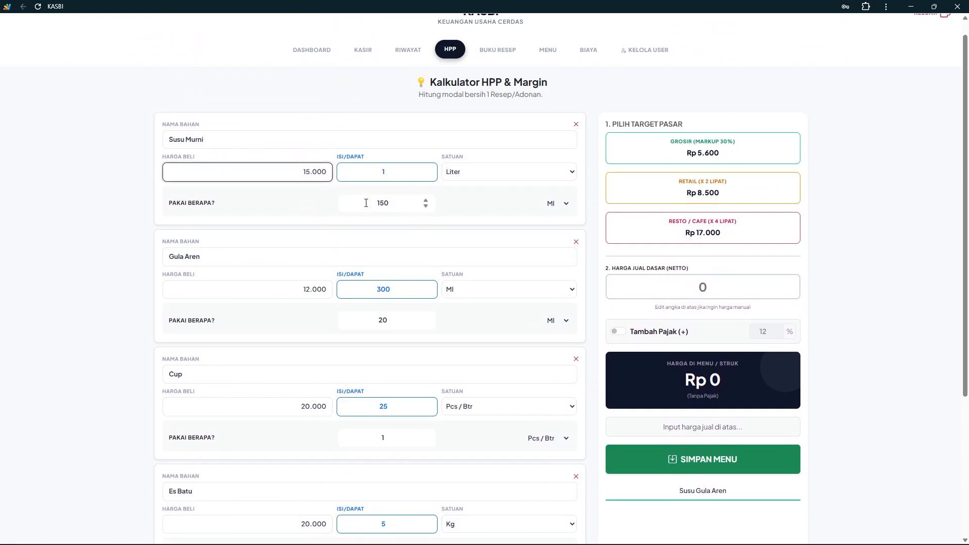
{"action": "key", "text": "Delete"}
{"action": "type", "text": "6"}
{"action": "left_click", "coordinate": [141, 226]}
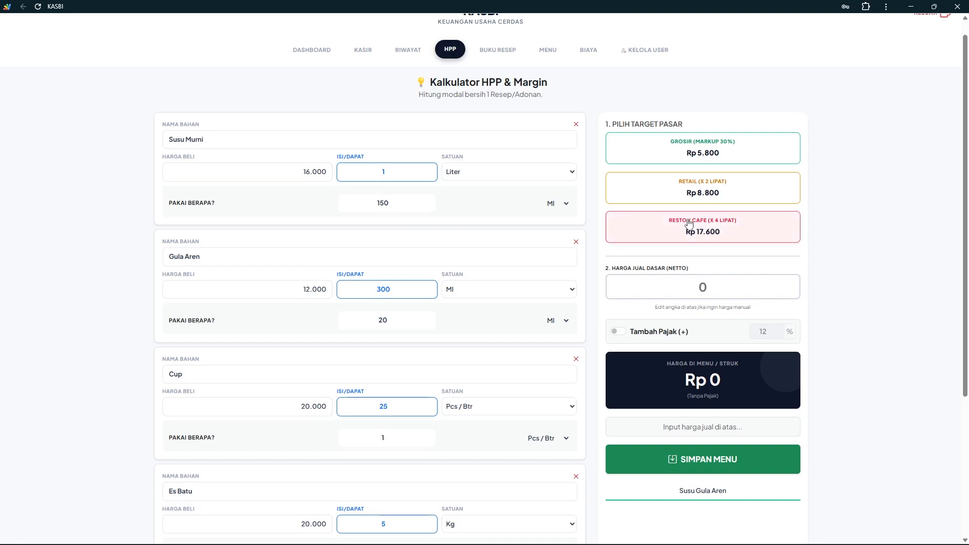
{"action": "scroll", "coordinate": [693, 223], "scroll_direction": "down", "scroll_amount": 1}
{"action": "scroll", "coordinate": [590, 435], "scroll_direction": "down", "scroll_amount": 3}
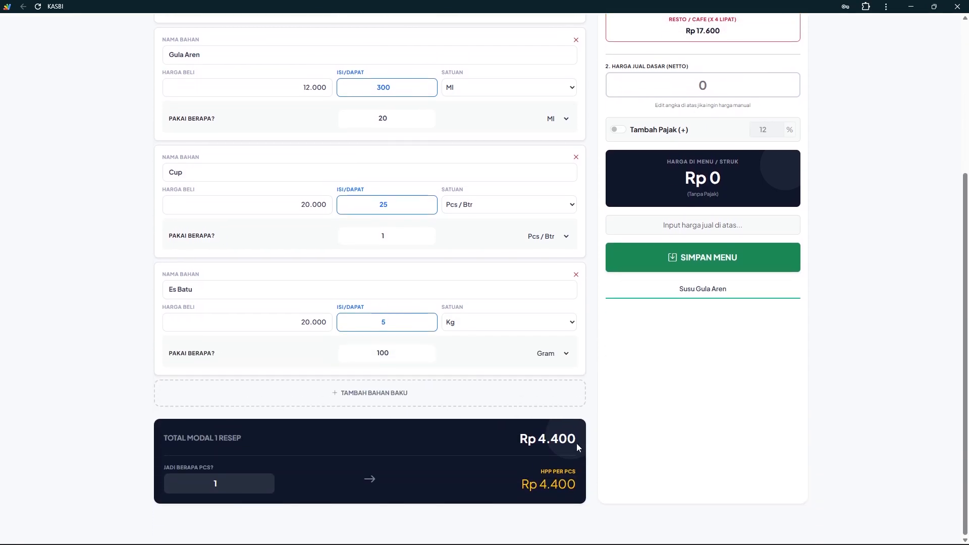
{"action": "scroll", "coordinate": [570, 434], "scroll_direction": "up", "scroll_amount": 2}
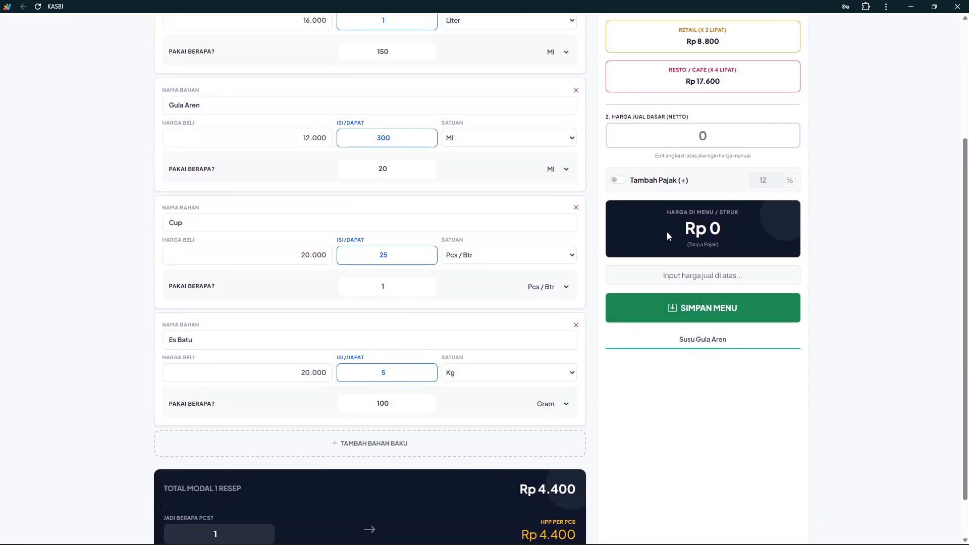
{"action": "left_click", "coordinate": [692, 182]}
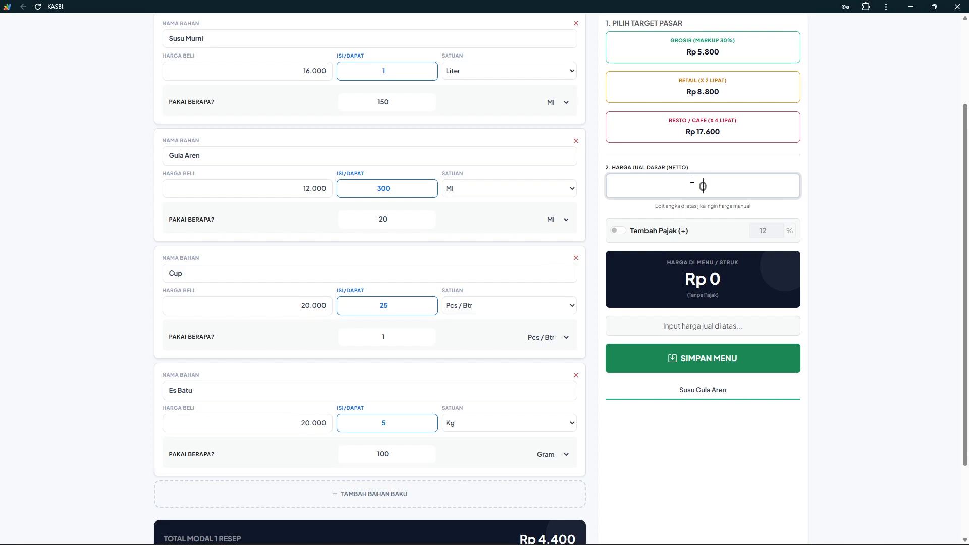
Set the base selling price to Rp 10.000 and save the edited Susu Gula Aren menu
{"action": "scroll", "coordinate": [696, 182], "scroll_direction": "up", "scroll_amount": 3}
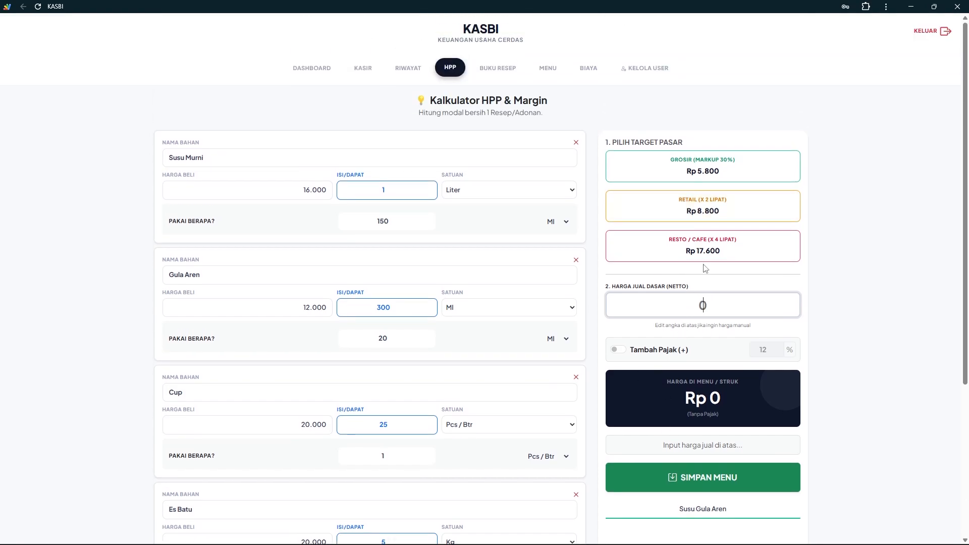
{"action": "type", "text": "10.000"}
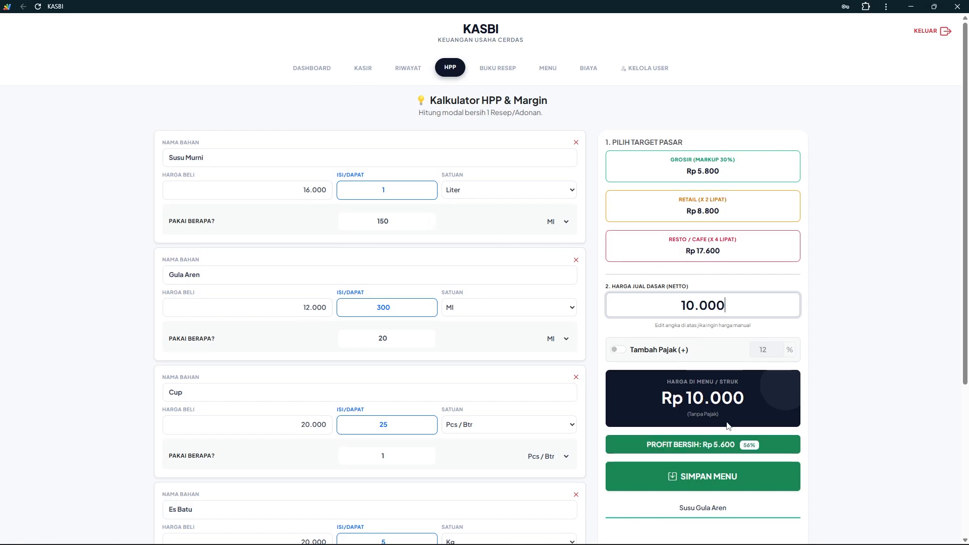
{"action": "scroll", "coordinate": [710, 478], "scroll_direction": "down", "scroll_amount": 2}
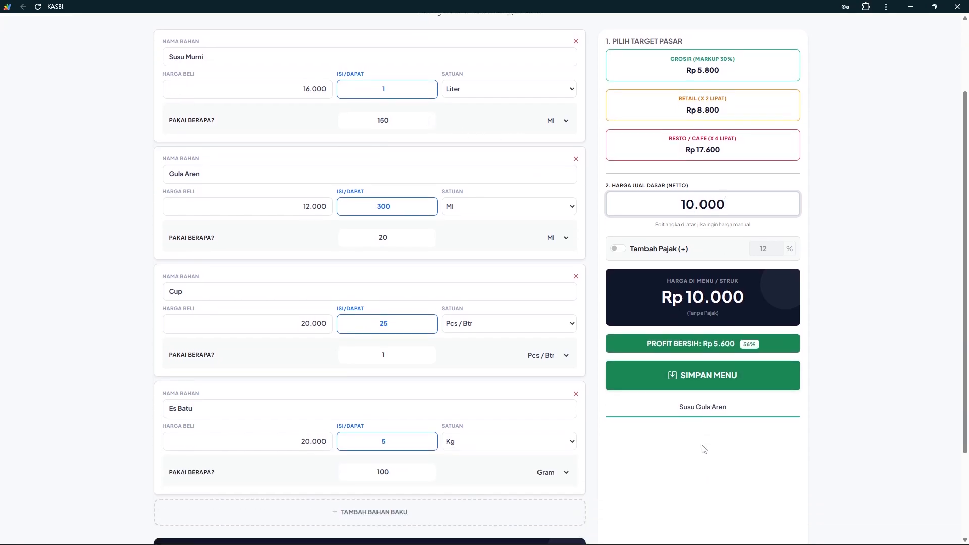
{"action": "left_click", "coordinate": [695, 381]}
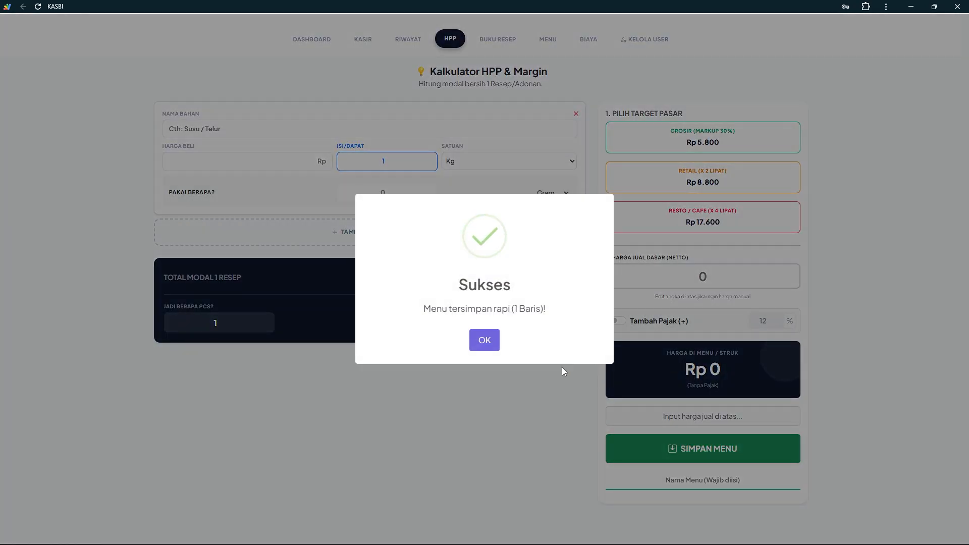
{"action": "left_click", "coordinate": [487, 345]}
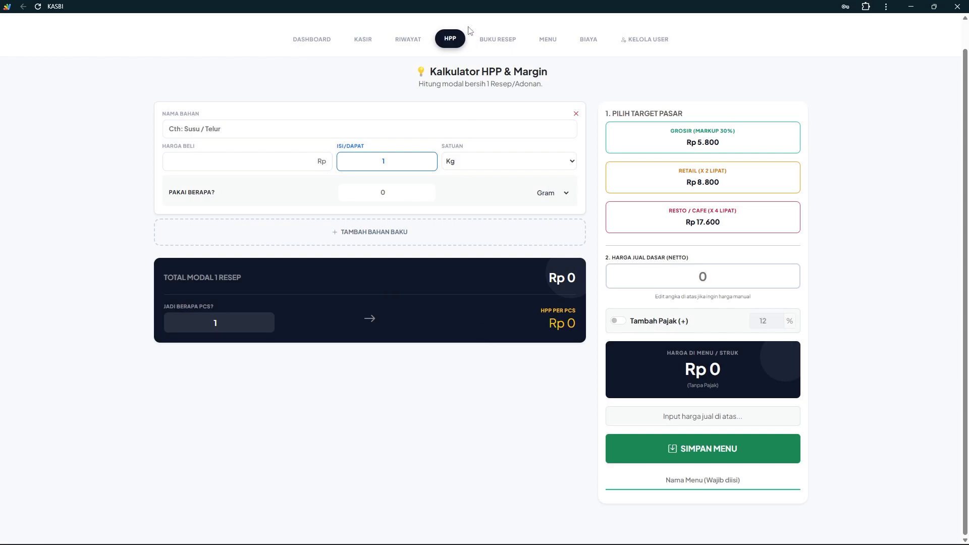
Check the updated recipe cost, then view the cashier menu list showing Susu Gula Aren at HPP Rp 4.400
{"action": "left_click", "coordinate": [500, 40]}
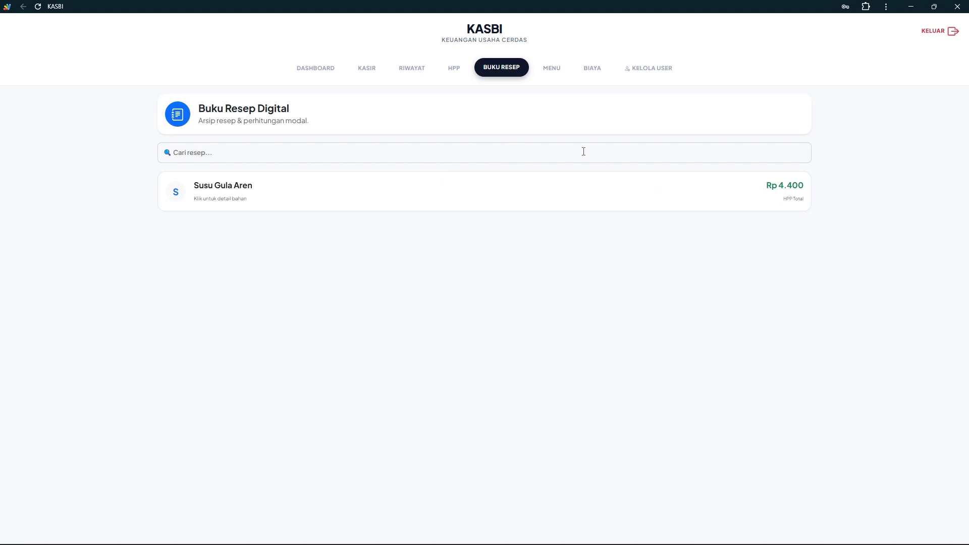
{"action": "left_click", "coordinate": [456, 70]}
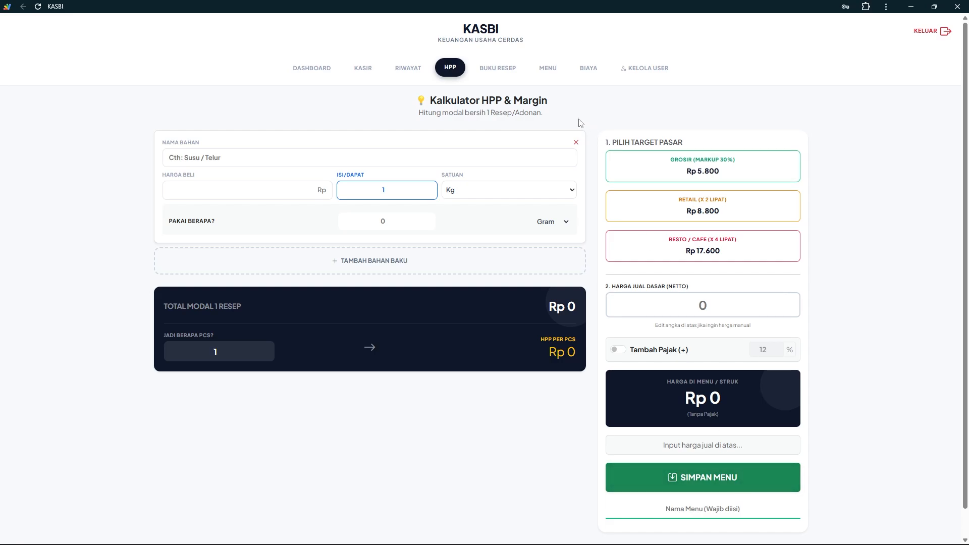
{"action": "left_click", "coordinate": [545, 70]}
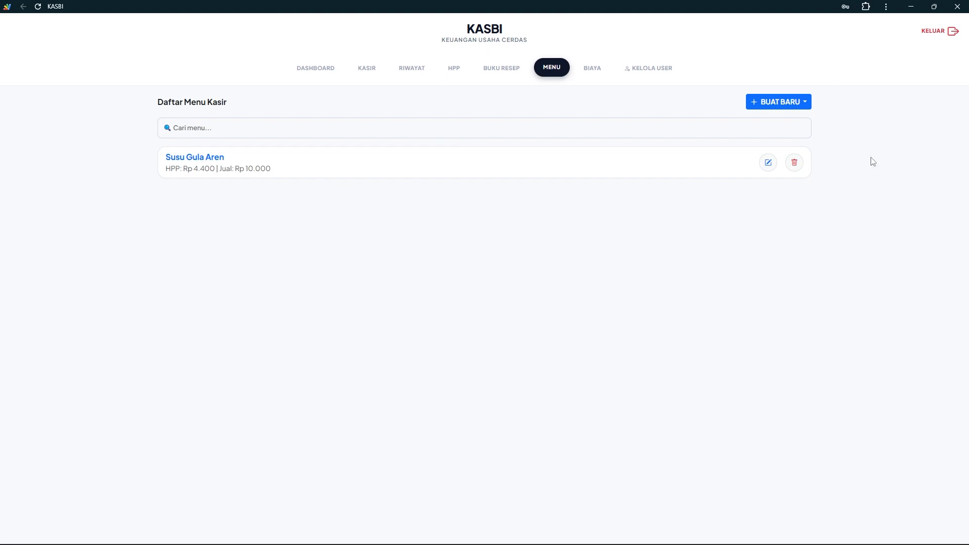
Start a quick simple menu item named 'Susu Vanilla'
{"action": "left_click", "coordinate": [789, 104]}
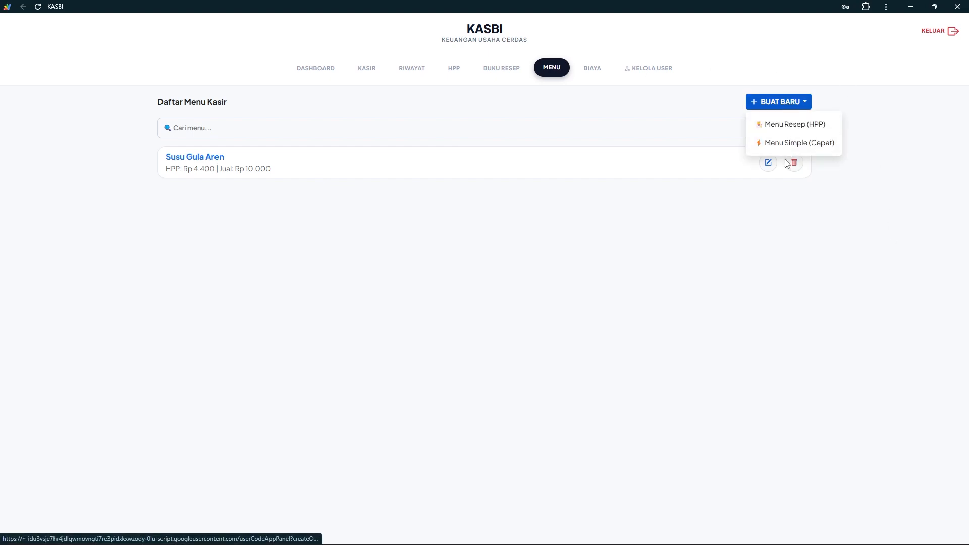
{"action": "left_click", "coordinate": [786, 143]}
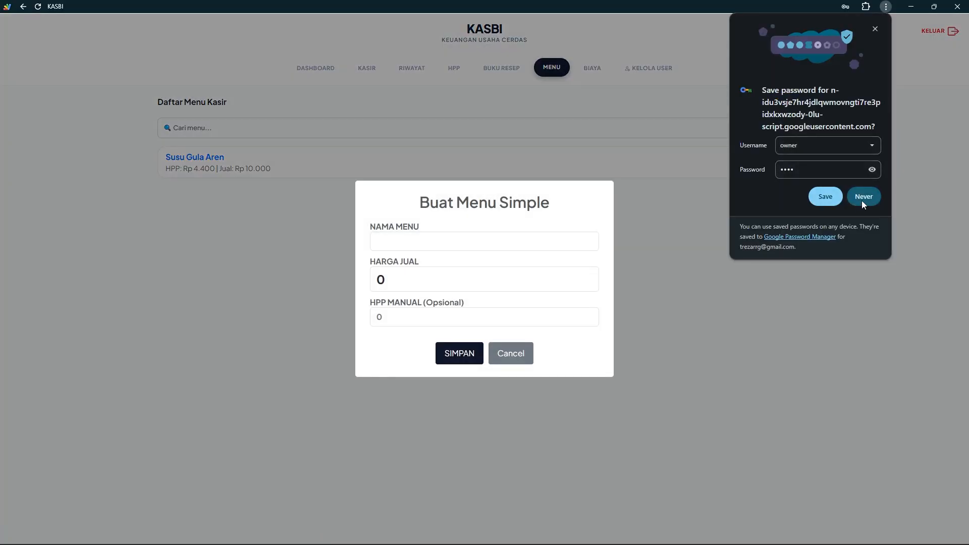
{"action": "left_click", "coordinate": [862, 200]}
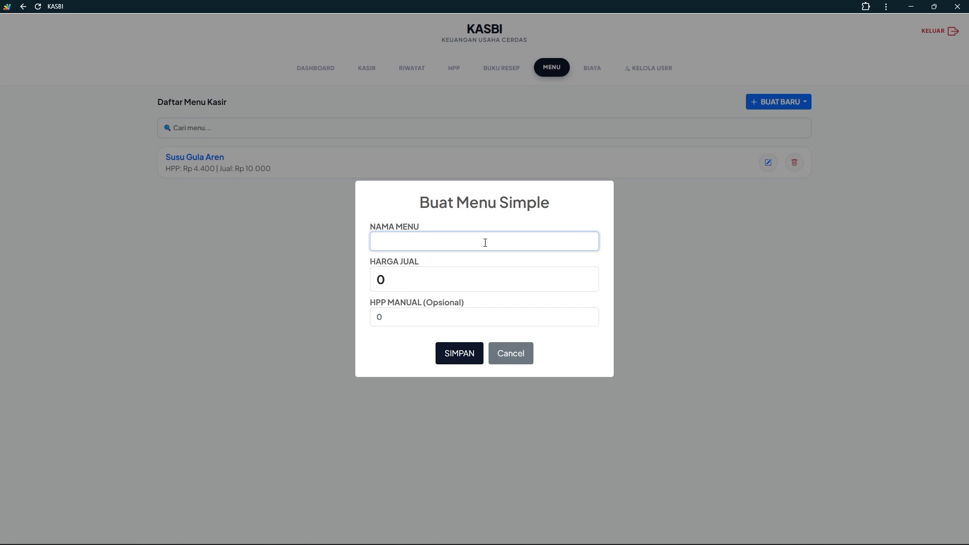
{"action": "type", "text": "Susu Vanilla"}
Give Susu Vanilla a Rp 10.000 selling price and Rp 4.500 HPP, and save it
{"action": "left_click", "coordinate": [400, 273]}
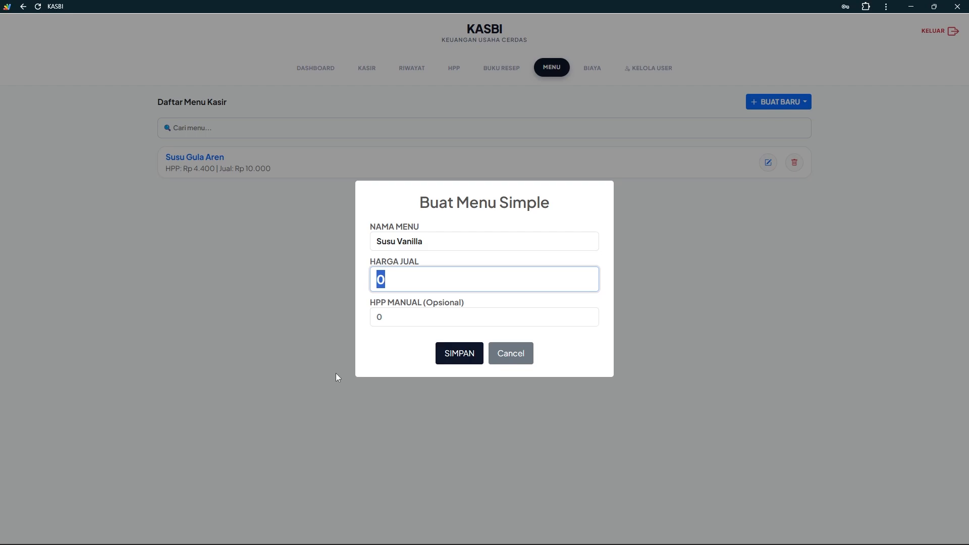
{"action": "type", "text": "46"}
{"action": "key", "text": "BackSpace"}
{"action": "type", "text": "500"}
{"action": "left_click_drag", "start_coordinate": [422, 282], "coordinate": [321, 261]}
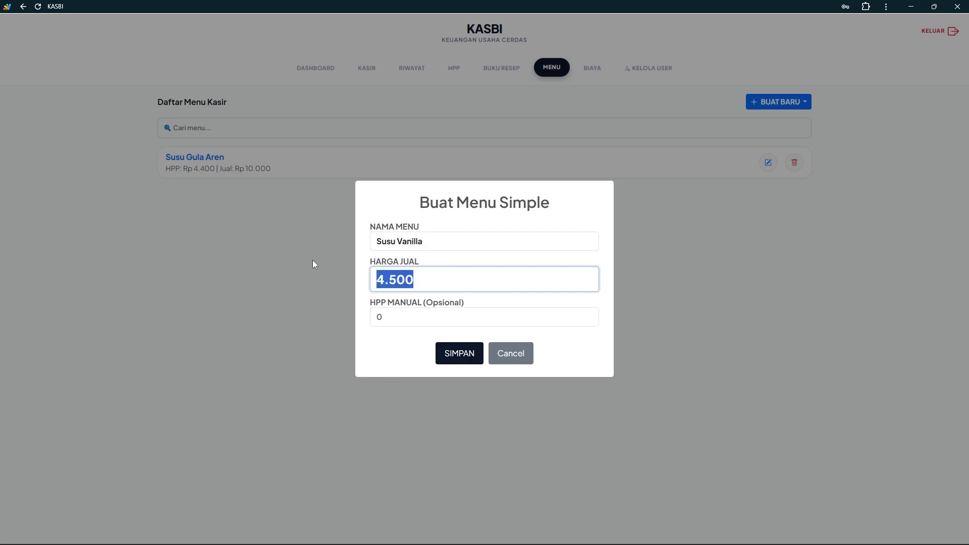
{"action": "type", "text": "10000"}
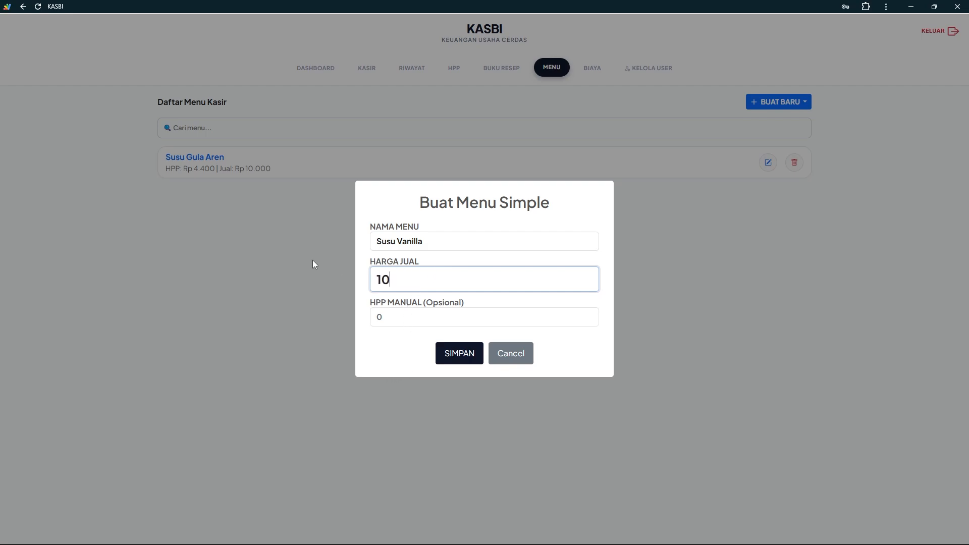
{"action": "left_click_drag", "start_coordinate": [414, 316], "coordinate": [372, 313]}
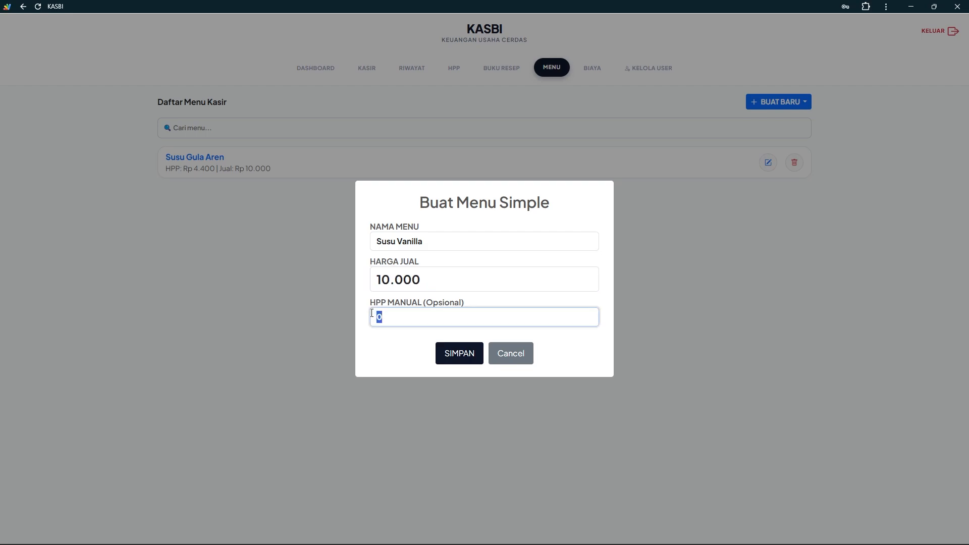
{"action": "type", "text": "4500"}
{"action": "left_click", "coordinate": [453, 354]}
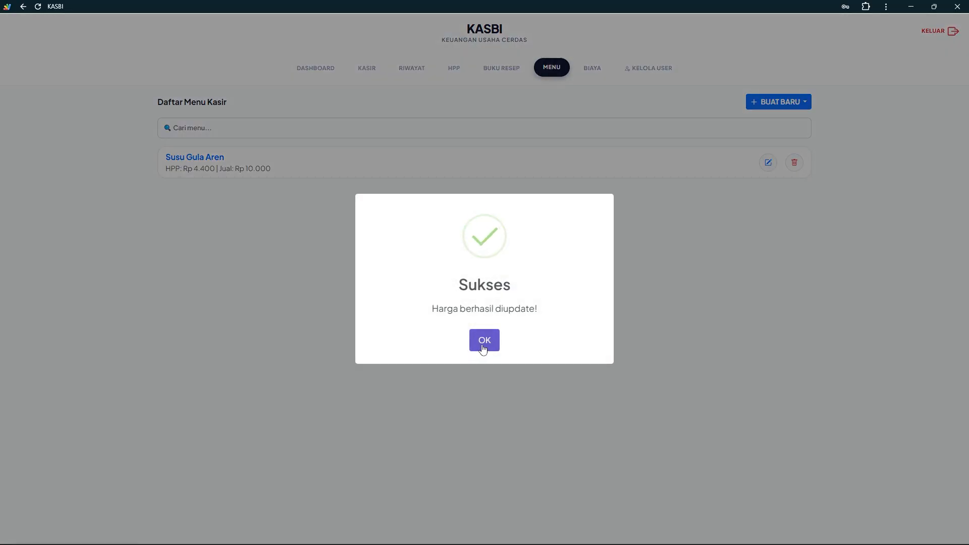
{"action": "left_click", "coordinate": [483, 349]}
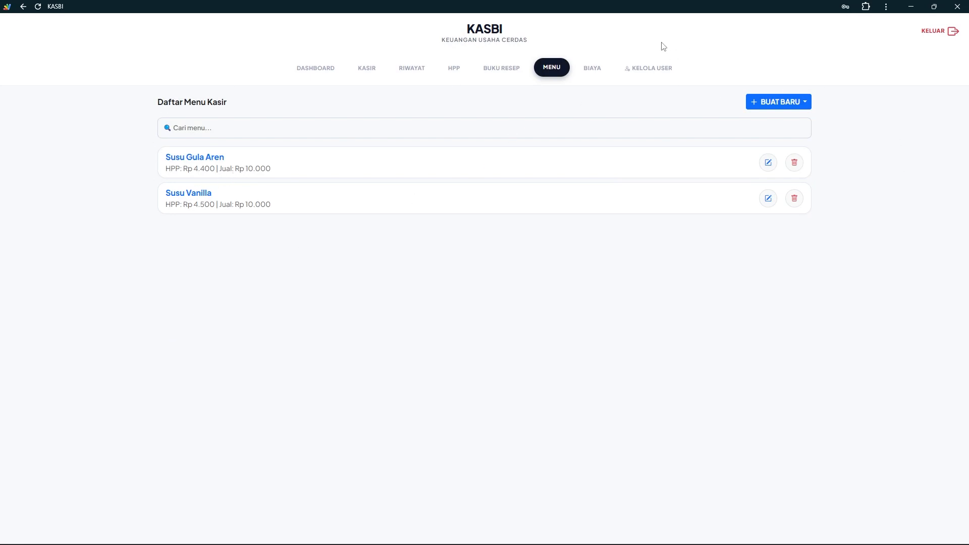
Go to the Biaya expense page and compare the fixed monthly and daily expense types
{"action": "left_click", "coordinate": [593, 73]}
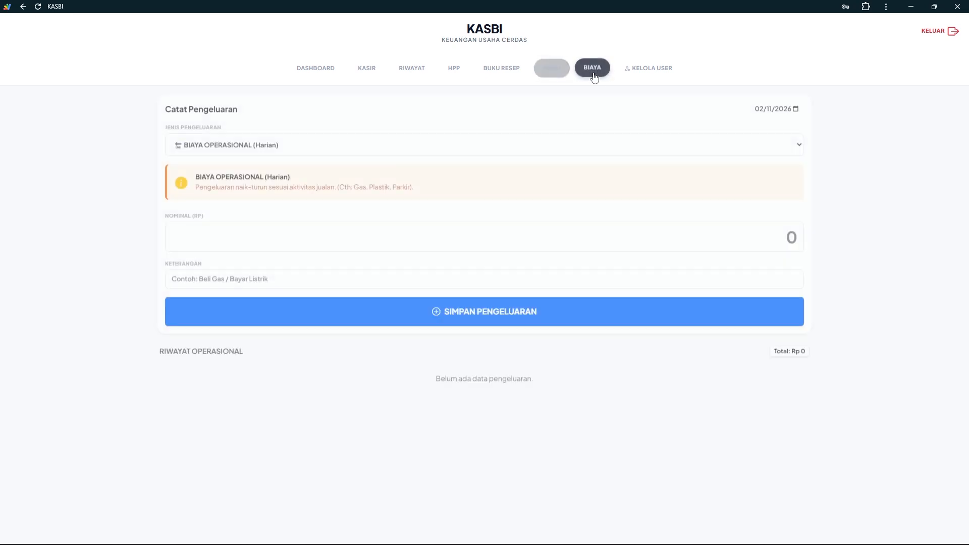
{"action": "left_click", "coordinate": [287, 148]}
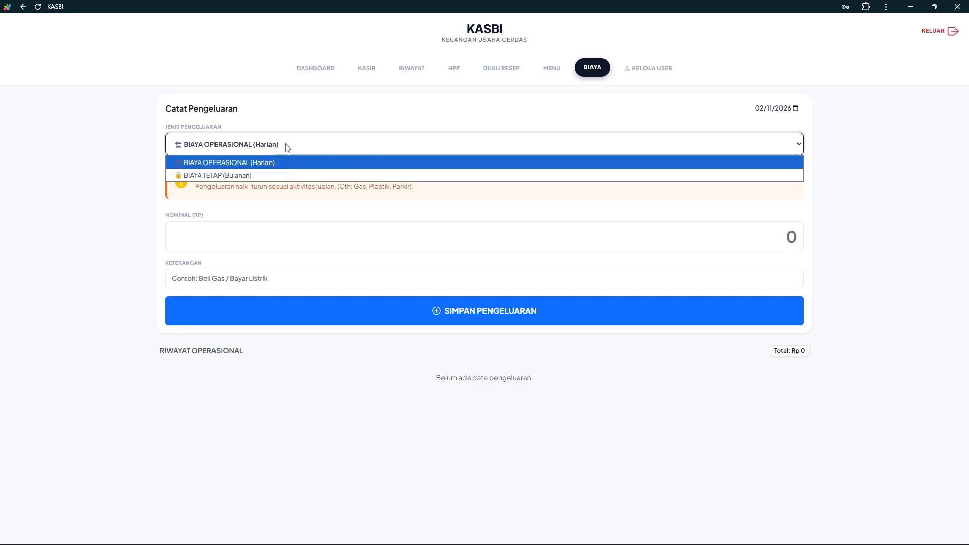
{"action": "left_click", "coordinate": [221, 174]}
{"action": "left_click", "coordinate": [231, 147]}
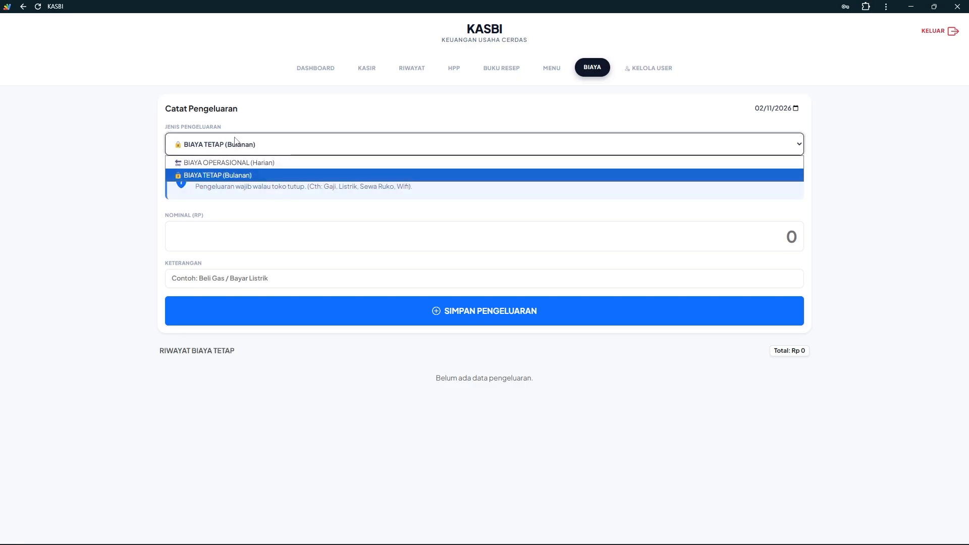
{"action": "left_click", "coordinate": [231, 165]}
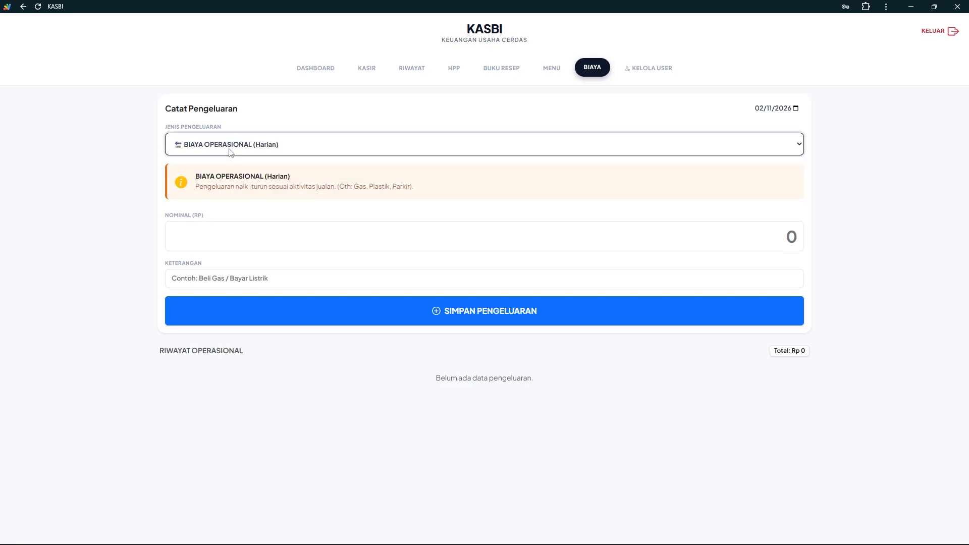
Settle the expense type on Biaya Operasional (Harian) after rechecking the fixed monthly option
{"action": "left_click", "coordinate": [232, 151]}
{"action": "left_click", "coordinate": [187, 150]}
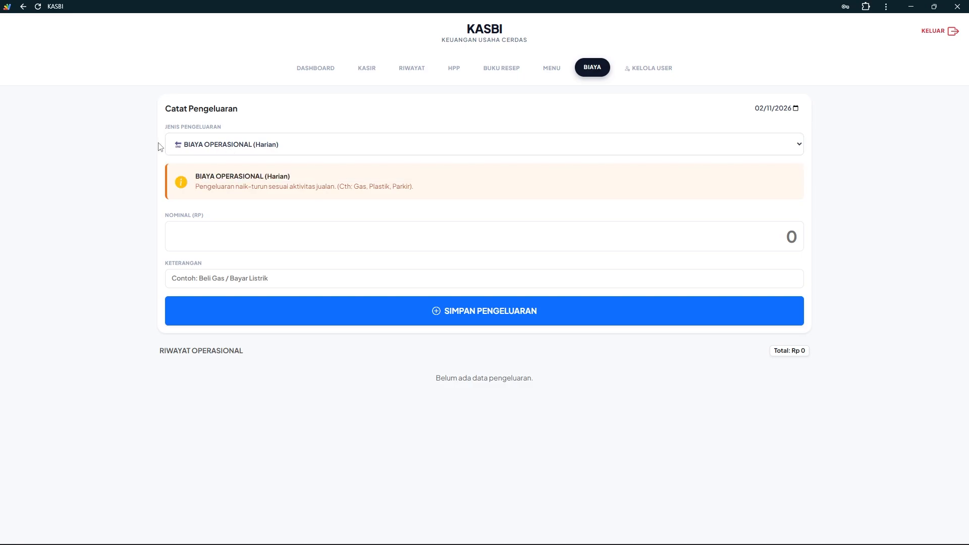
{"action": "left_click", "coordinate": [190, 147]}
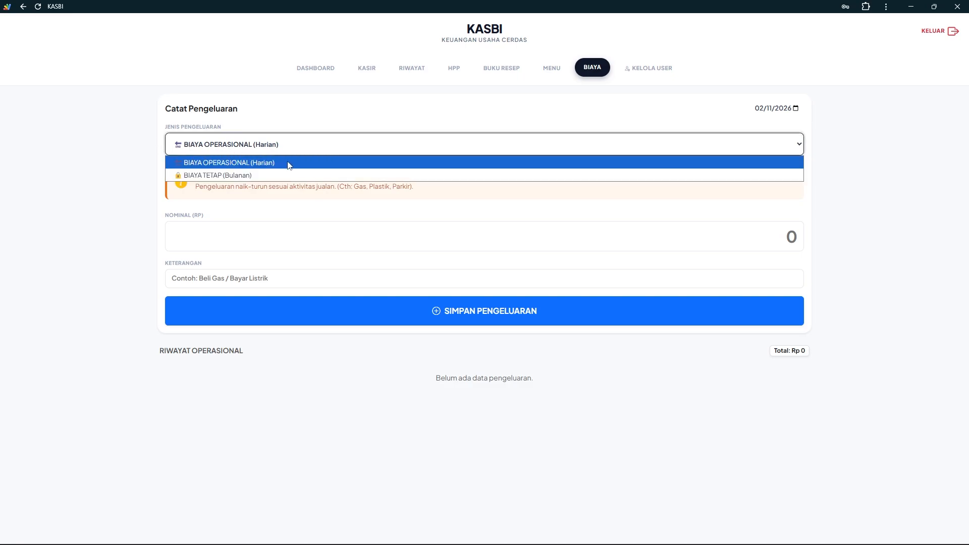
{"action": "left_click", "coordinate": [244, 166]}
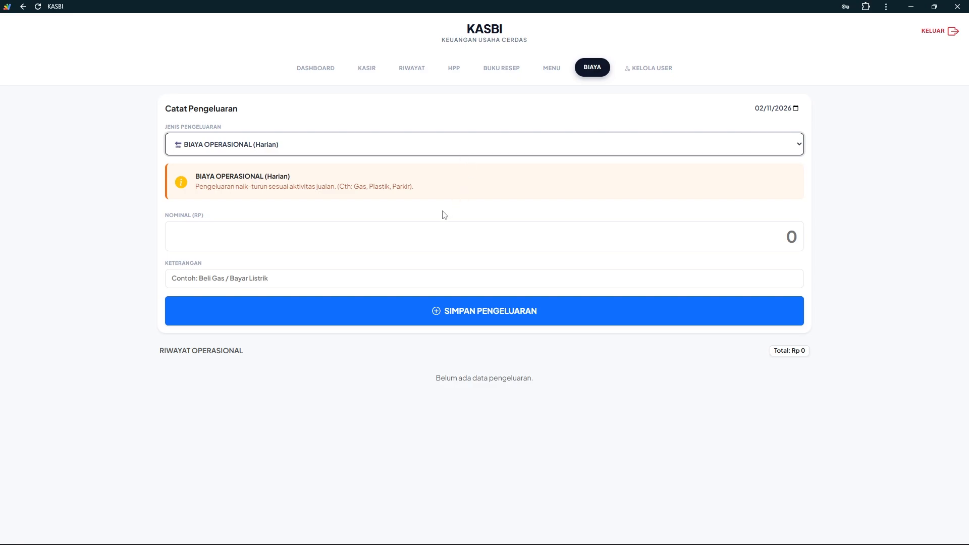
{"action": "left_click", "coordinate": [328, 147]}
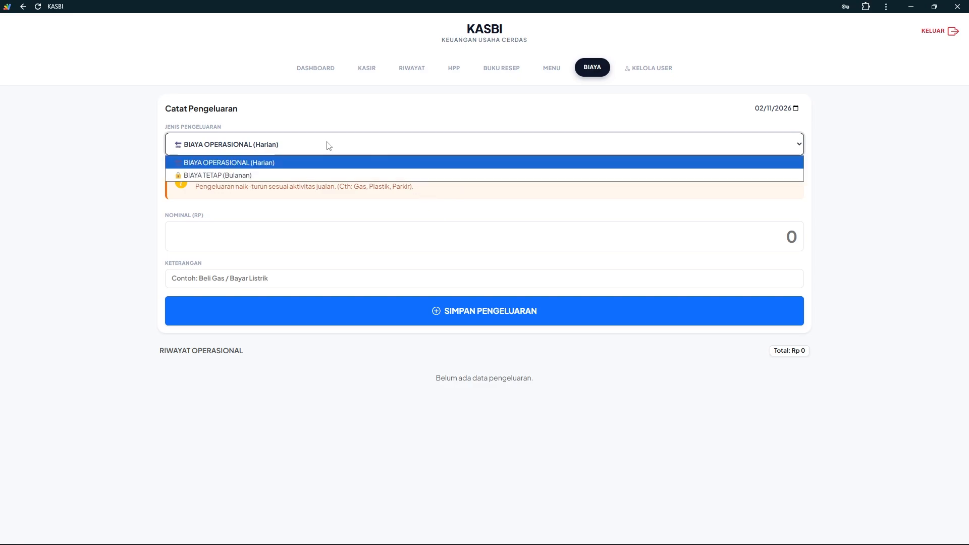
{"action": "left_click", "coordinate": [276, 175]}
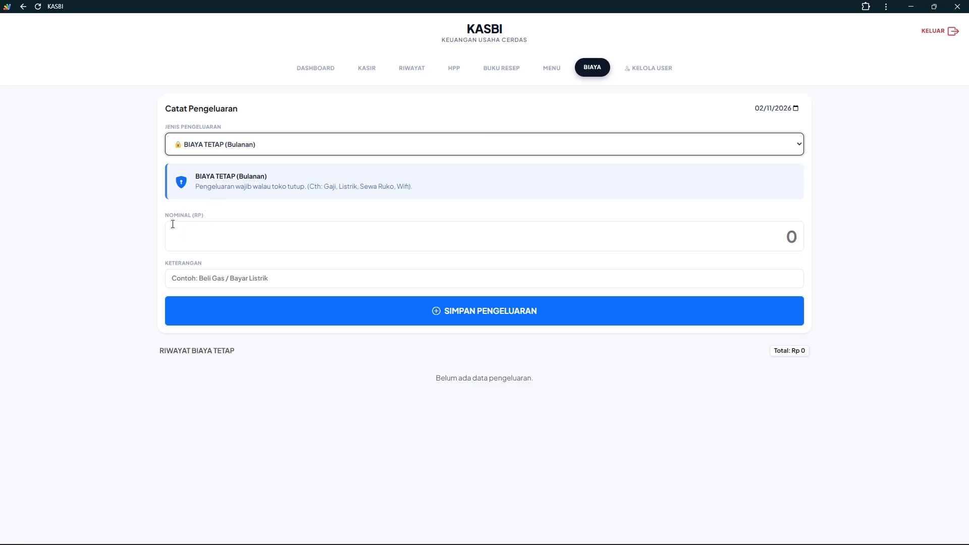
{"action": "left_click", "coordinate": [237, 149]}
{"action": "left_click", "coordinate": [235, 163]}
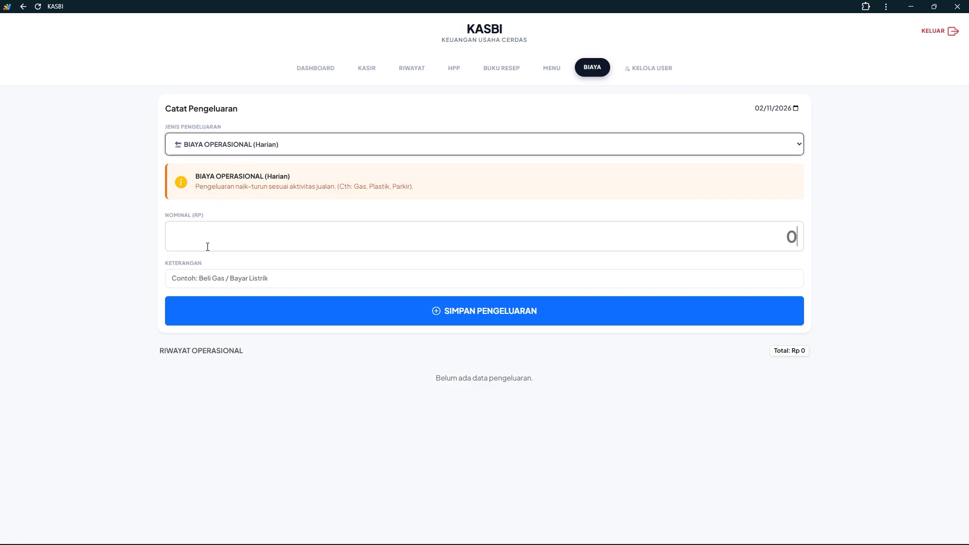
Record a Rp 18.000 'Beli Gas' daily operational expense and confirm it was saved
{"action": "left_click", "coordinate": [249, 224]}
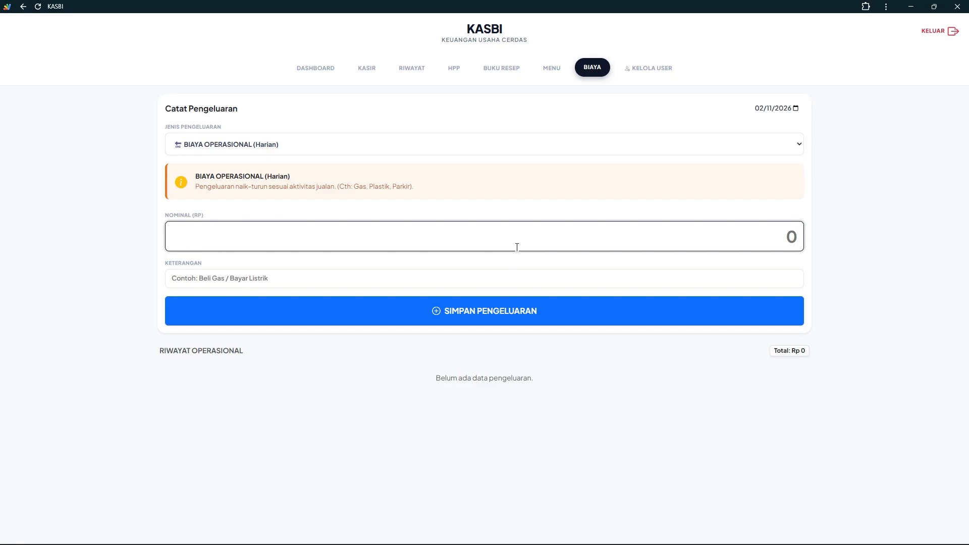
{"action": "type", "text": "180000"}
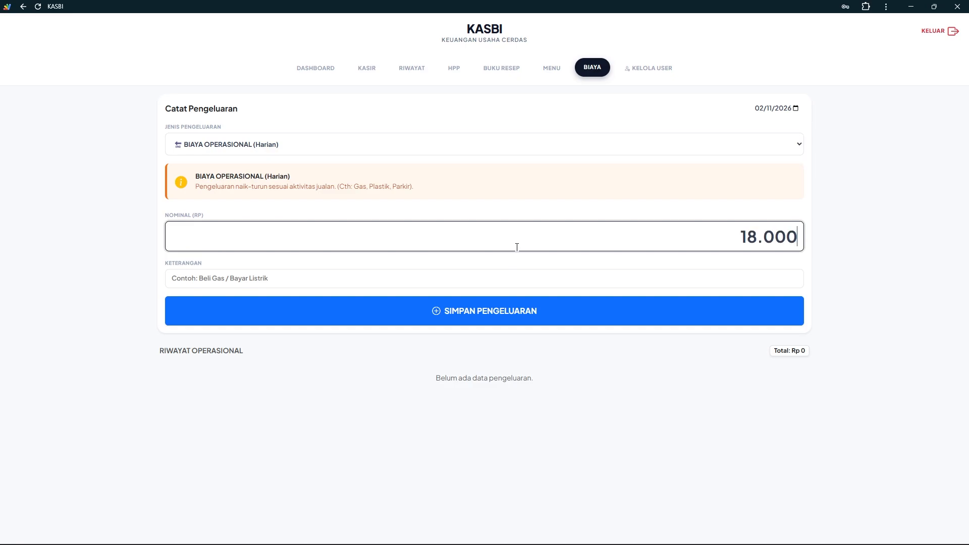
{"action": "left_click", "coordinate": [411, 272]}
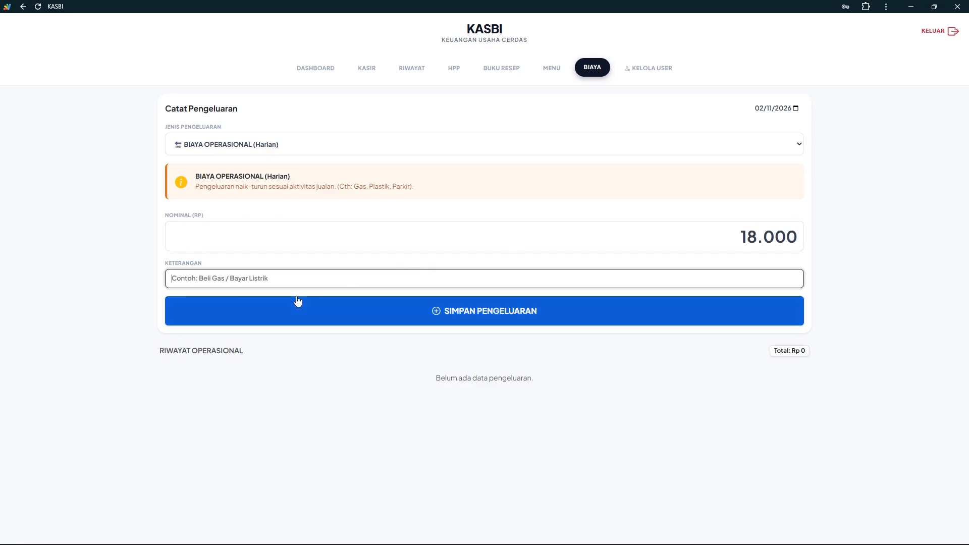
{"action": "type", "text": "Beli Gas"}
{"action": "left_click", "coordinate": [366, 317]}
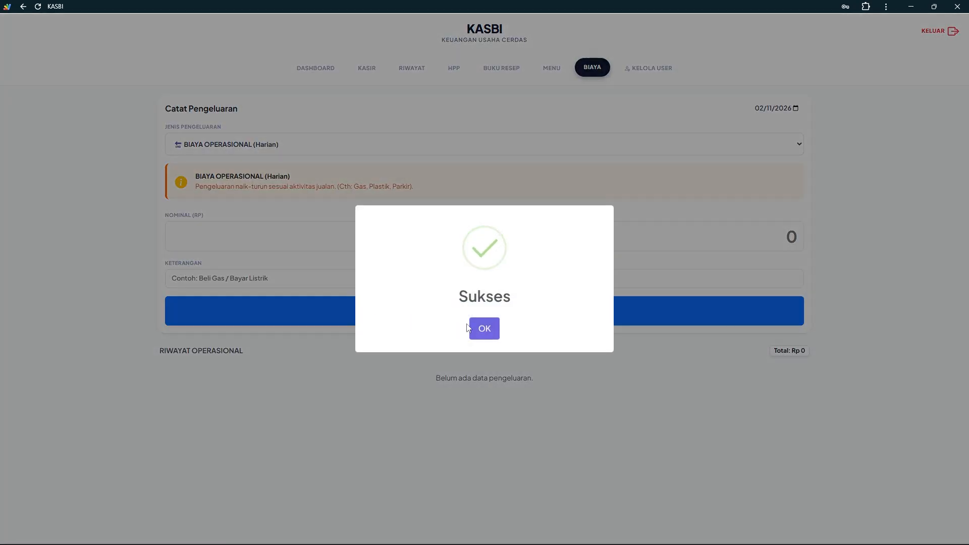
{"action": "left_click", "coordinate": [484, 325]}
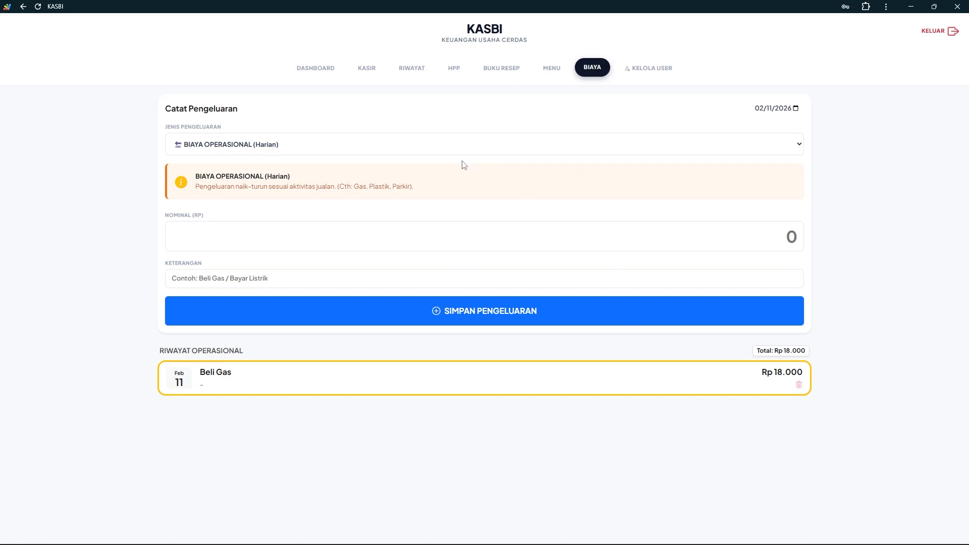
Save a BIAYA TETAP (Bulanan) expense 'Sewa Ruko' of Rp 700.000, then go to Kelola User
{"action": "left_click", "coordinate": [300, 148]}
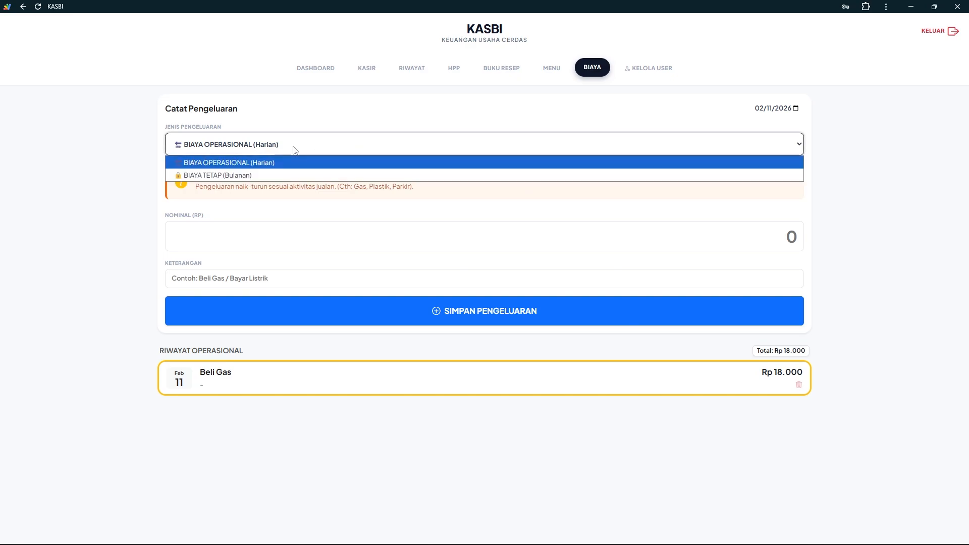
{"action": "left_click", "coordinate": [257, 176]}
{"action": "left_click", "coordinate": [263, 240]}
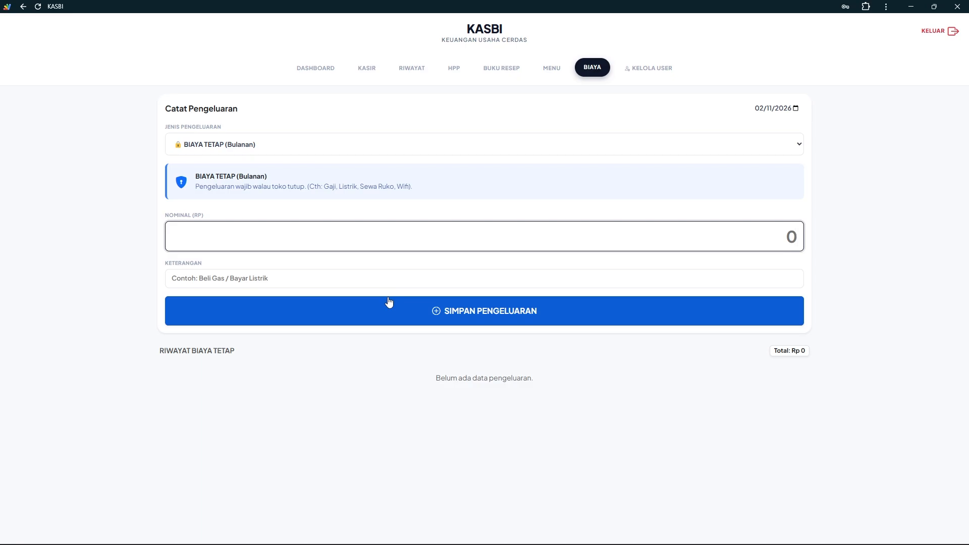
{"action": "type", "text": "0"}
{"action": "type", "text": "700000"}
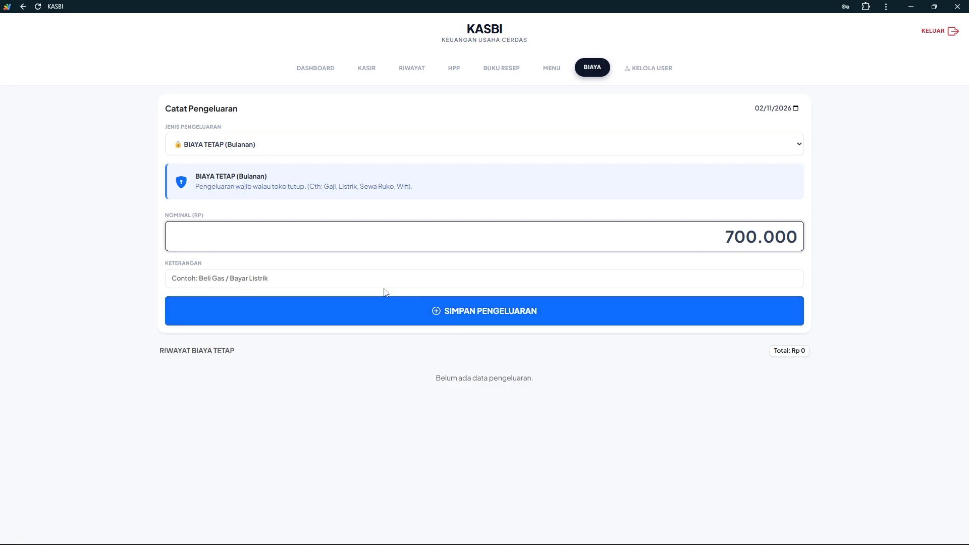
{"action": "left_click", "coordinate": [385, 291]}
{"action": "left_click", "coordinate": [384, 282]}
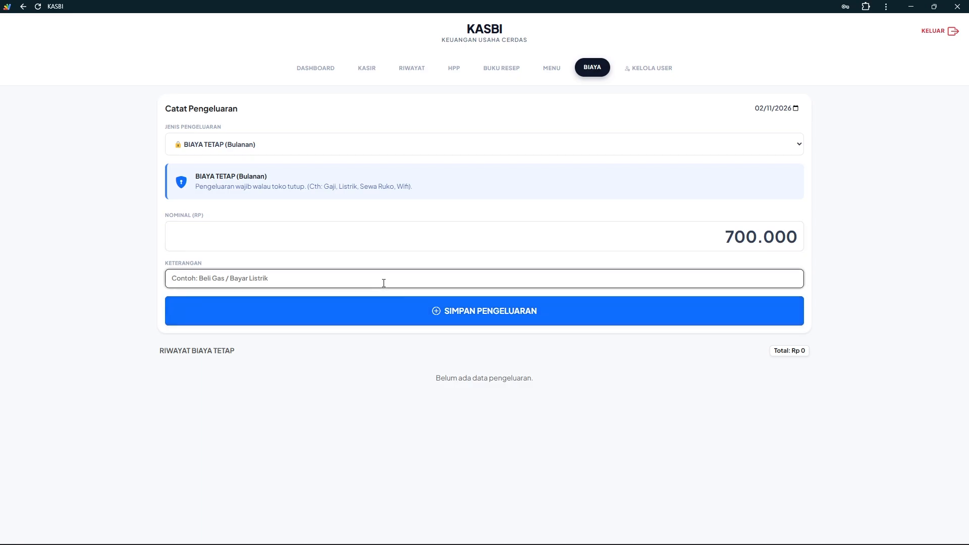
{"action": "type", "text": "Sewa Ruko"}
{"action": "left_click", "coordinate": [399, 312]}
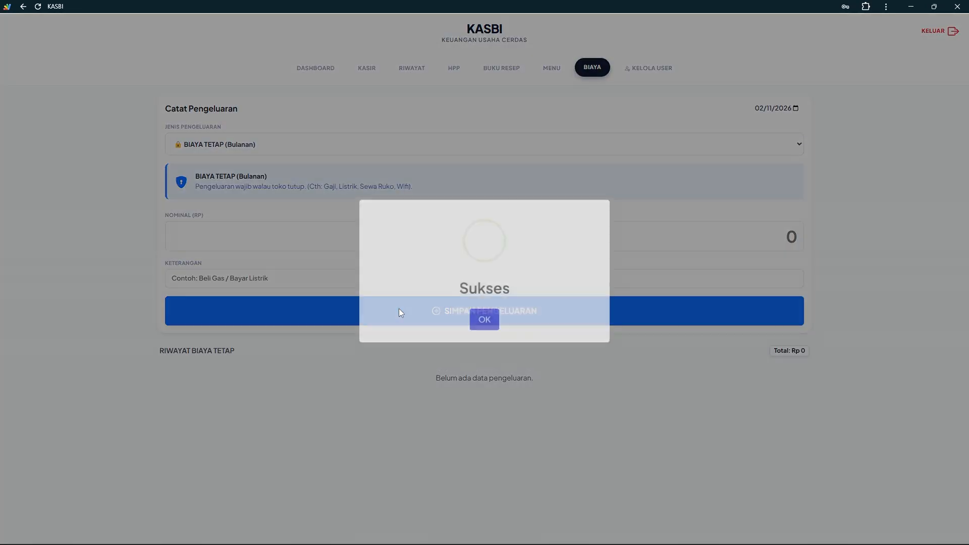
{"action": "left_click", "coordinate": [482, 331]}
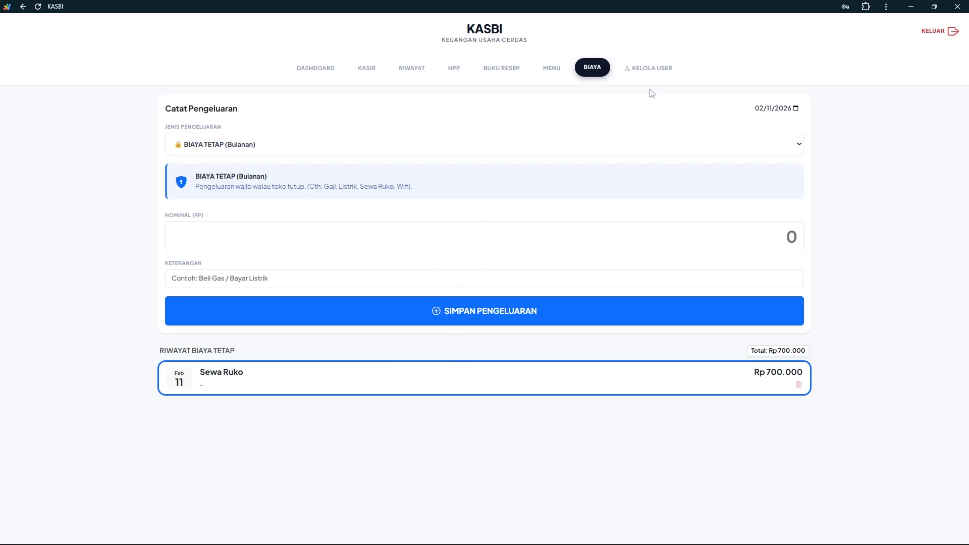
{"action": "left_click", "coordinate": [644, 71]}
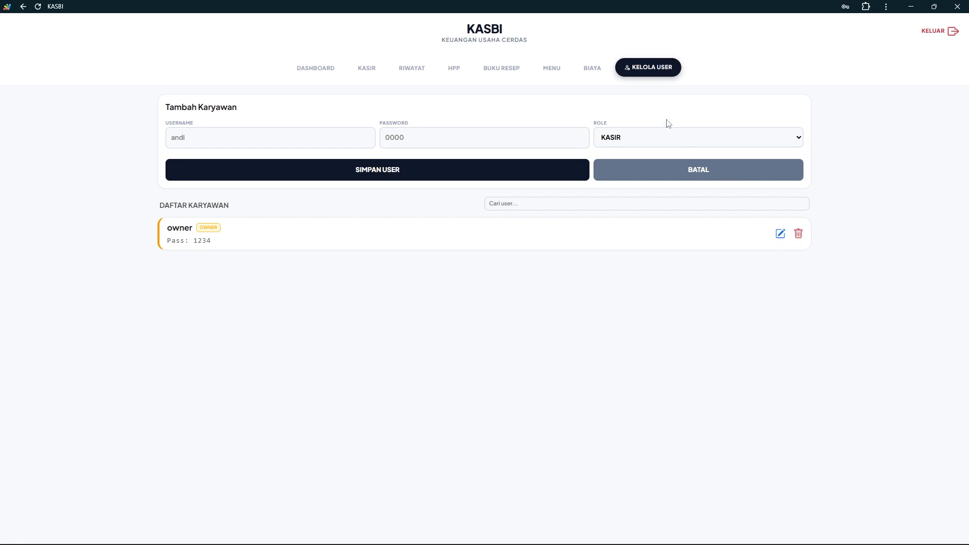
{"action": "left_click", "coordinate": [645, 137]}
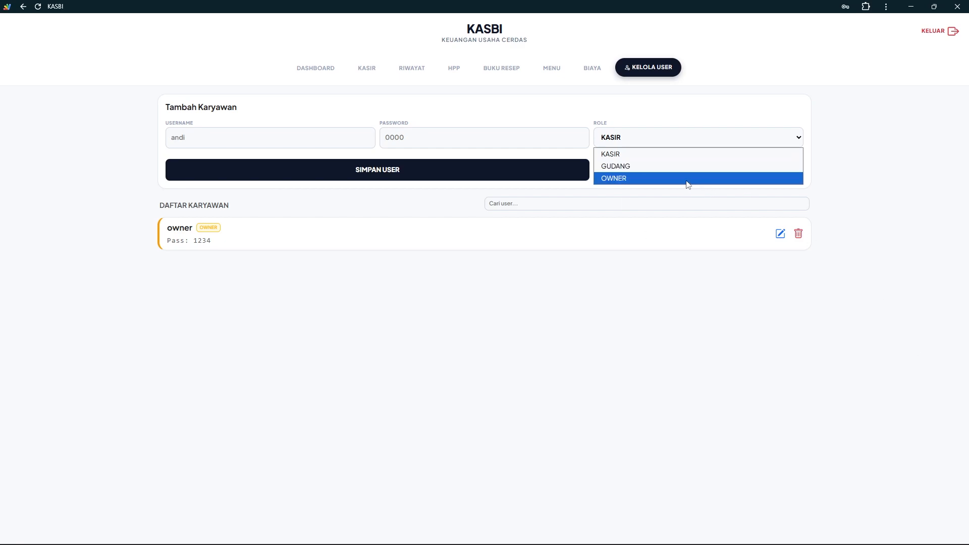
{"action": "left_click", "coordinate": [616, 155]}
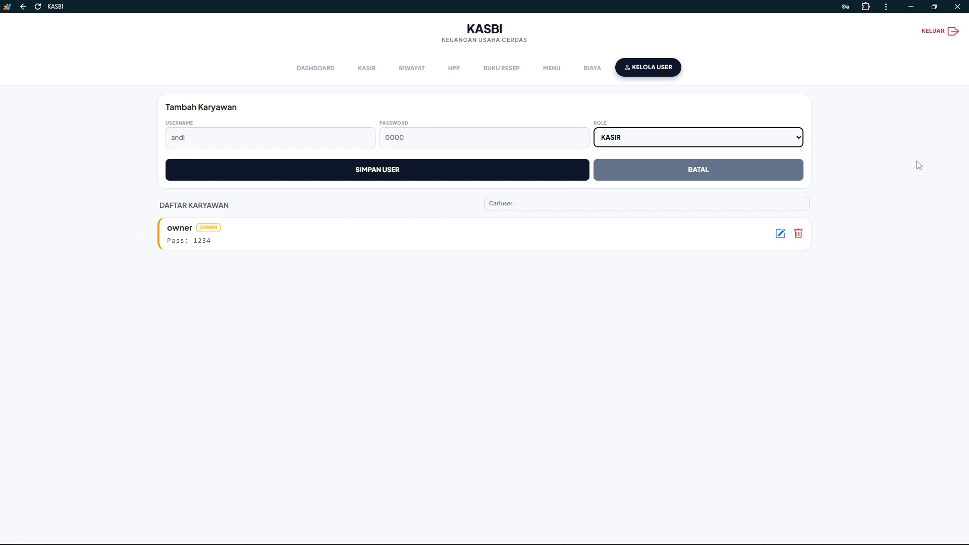
Edit the OWNER account to use a new username and password and confirm the update
{"action": "left_click", "coordinate": [780, 234]}
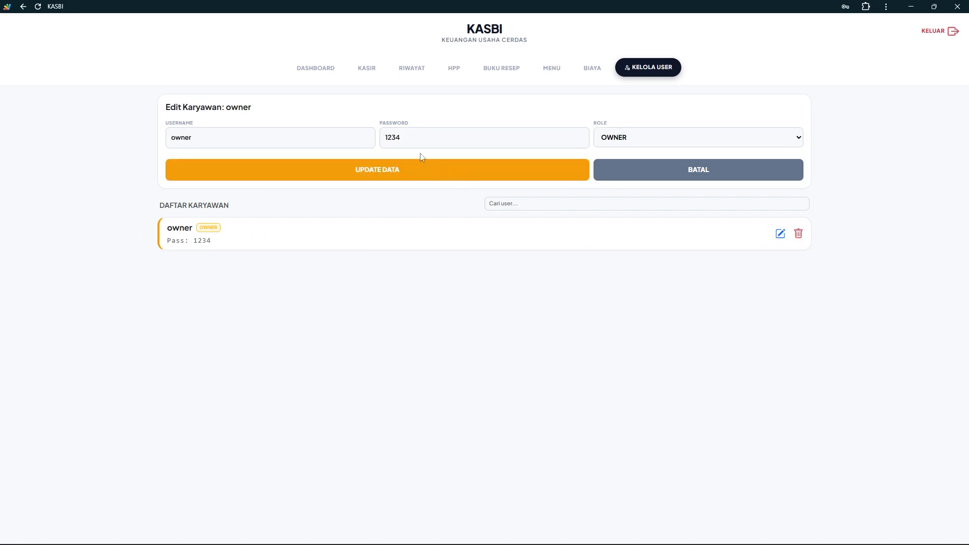
{"action": "left_click_drag", "start_coordinate": [409, 138], "coordinate": [357, 136]}
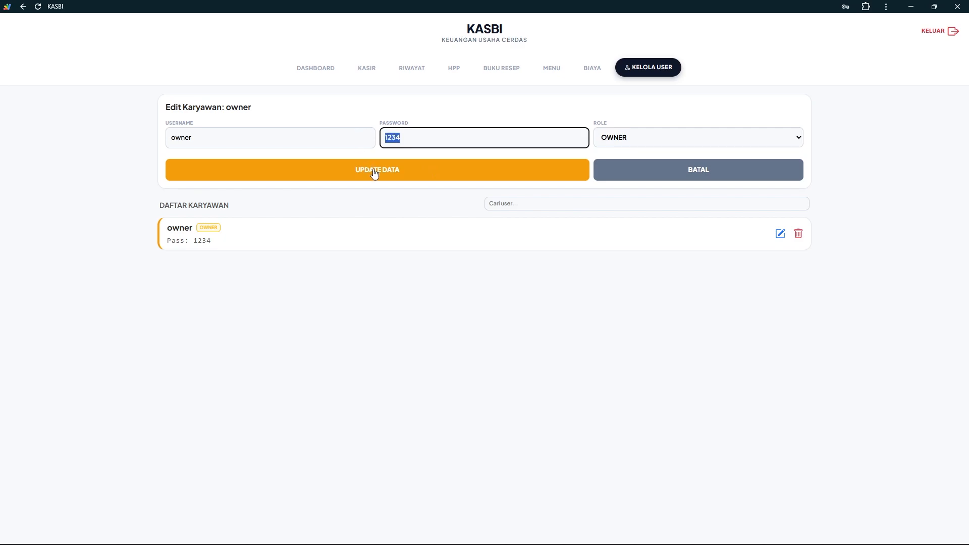
{"action": "type", "text": "7777"}
{"action": "left_click_drag", "start_coordinate": [255, 142], "coordinate": [63, 125]}
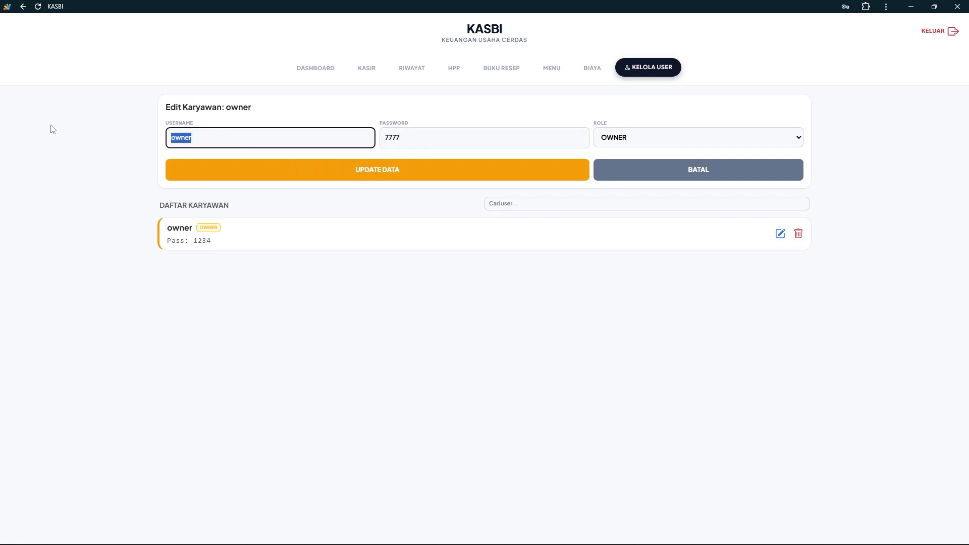
{"action": "type", "text": "Trezar"}
{"action": "left_click_drag", "start_coordinate": [219, 131], "coordinate": [136, 142]}
{"action": "type", "text": "Zares"}
{"action": "left_click", "coordinate": [328, 174]}
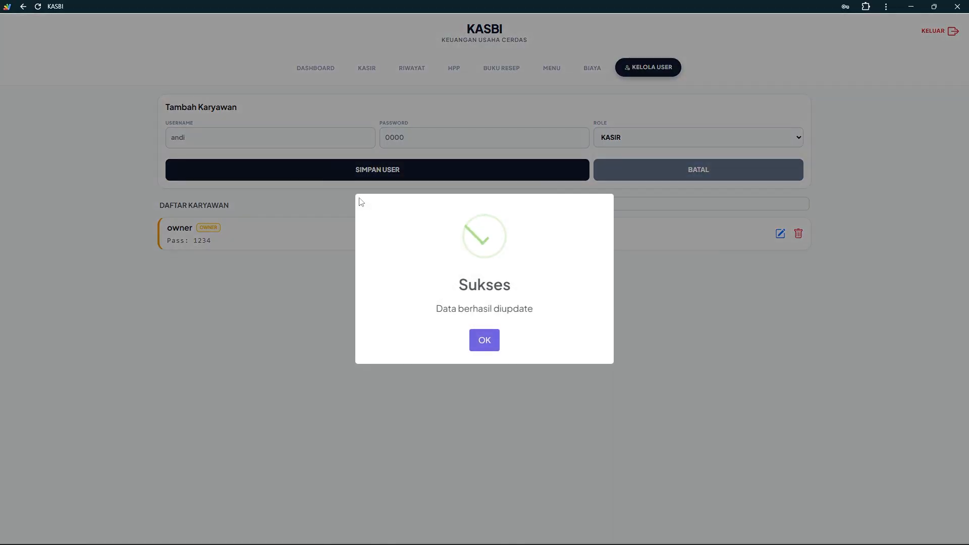
{"action": "left_click", "coordinate": [482, 341]}
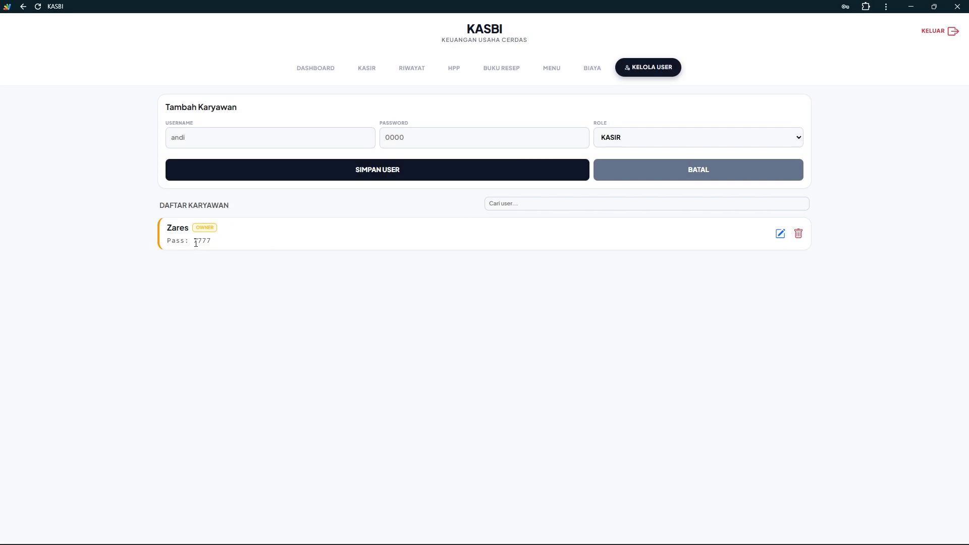
Add a KASIR account with the first cashier's username and password
{"action": "left_click", "coordinate": [260, 141]}
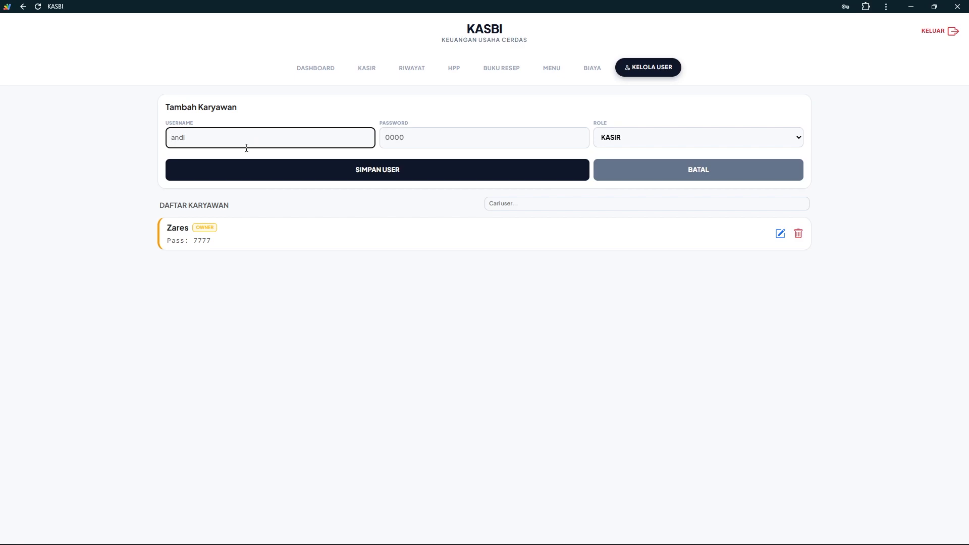
{"action": "type", "text": "Fulan"}
{"action": "left_click", "coordinate": [417, 136]}
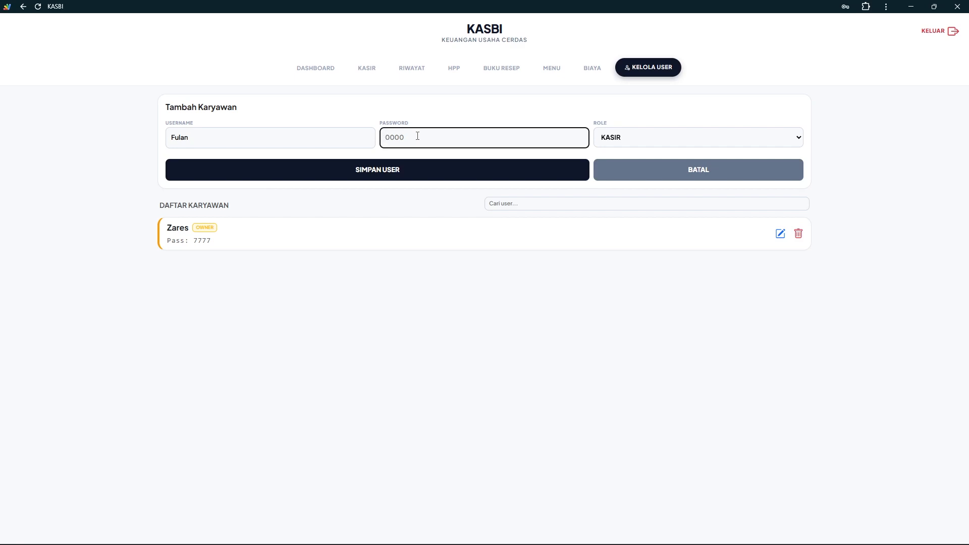
{"action": "type", "text": "0000"}
{"action": "left_click", "coordinate": [403, 174]}
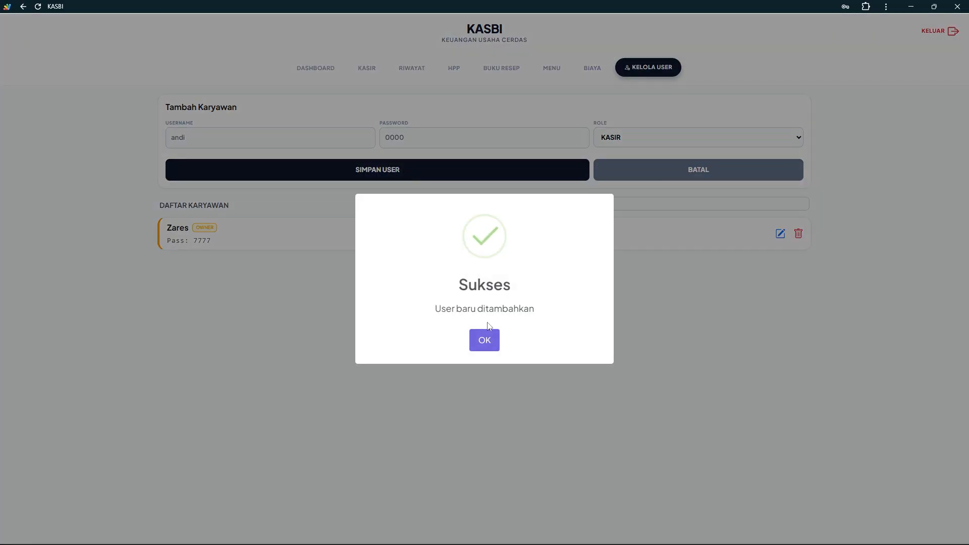
{"action": "left_click", "coordinate": [484, 339]}
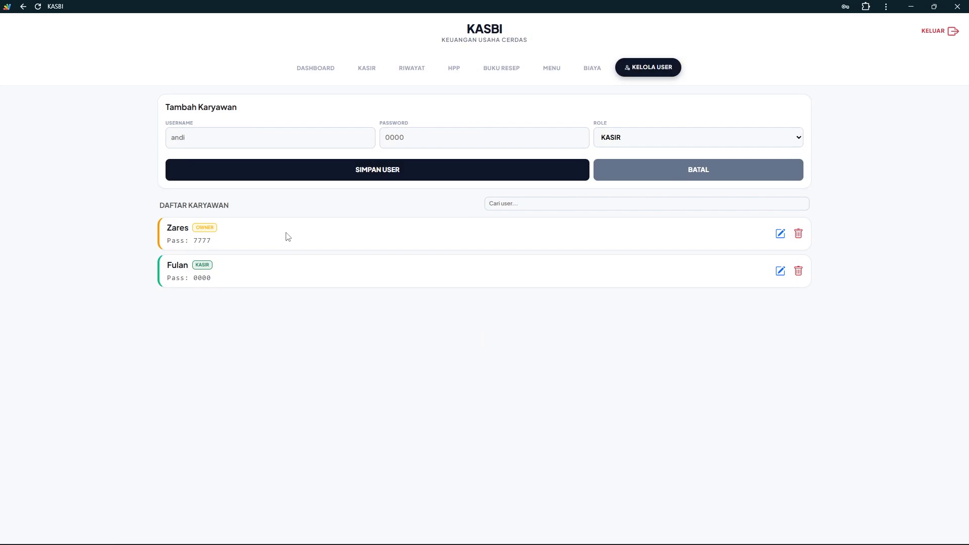
Add a second KASIR account with another cashier's username and password
{"action": "left_click", "coordinate": [243, 138]}
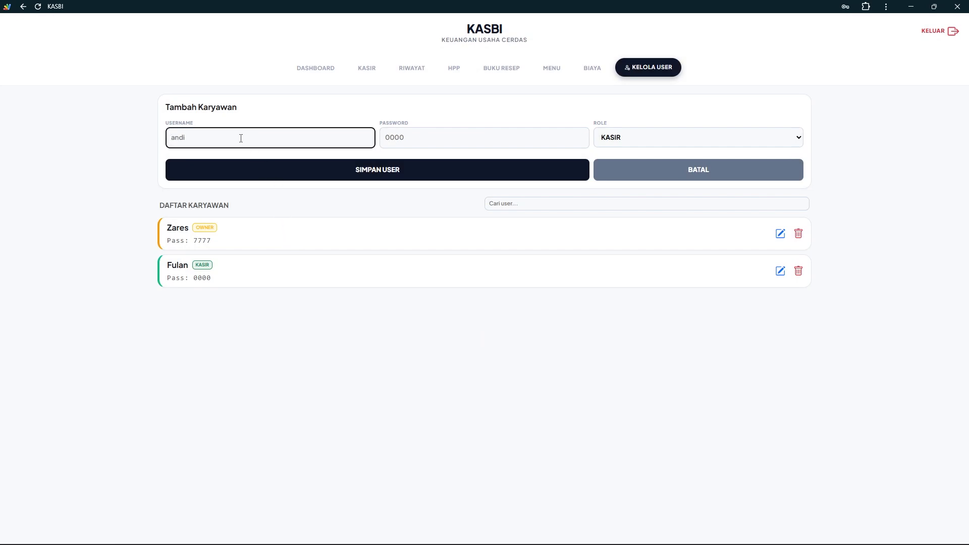
{"action": "type", "text": "Abdul"}
{"action": "left_click", "coordinate": [425, 141]}
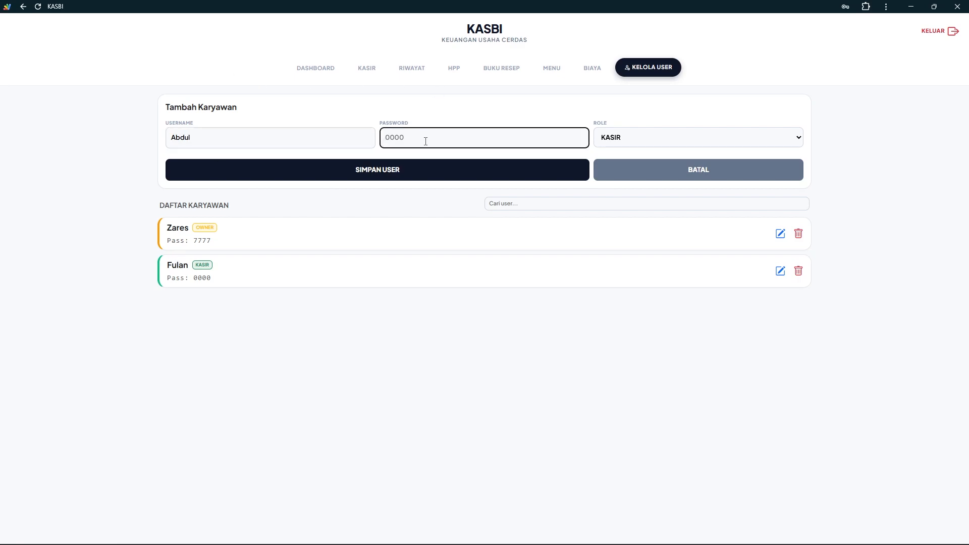
{"action": "type", "text": "1111"}
{"action": "left_click", "coordinate": [491, 177]}
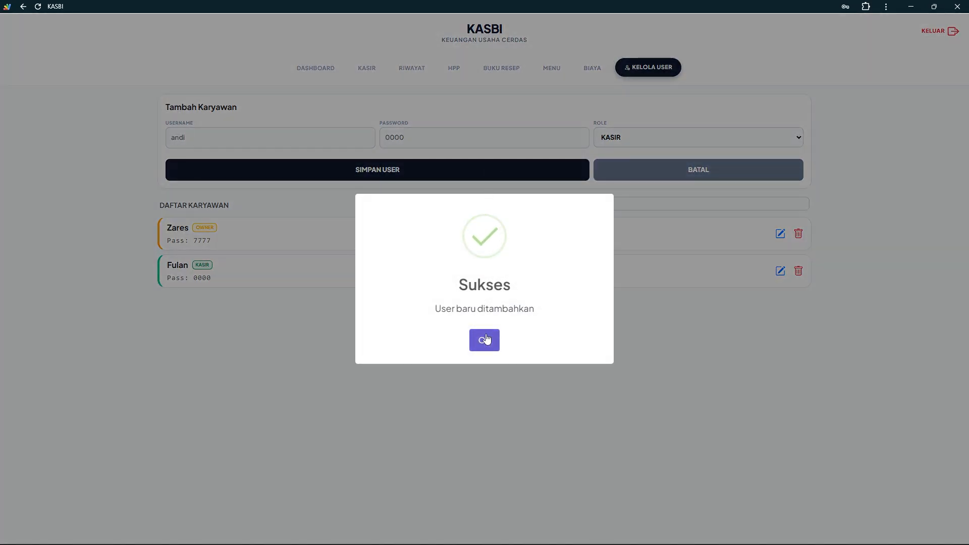
{"action": "left_click", "coordinate": [488, 339]}
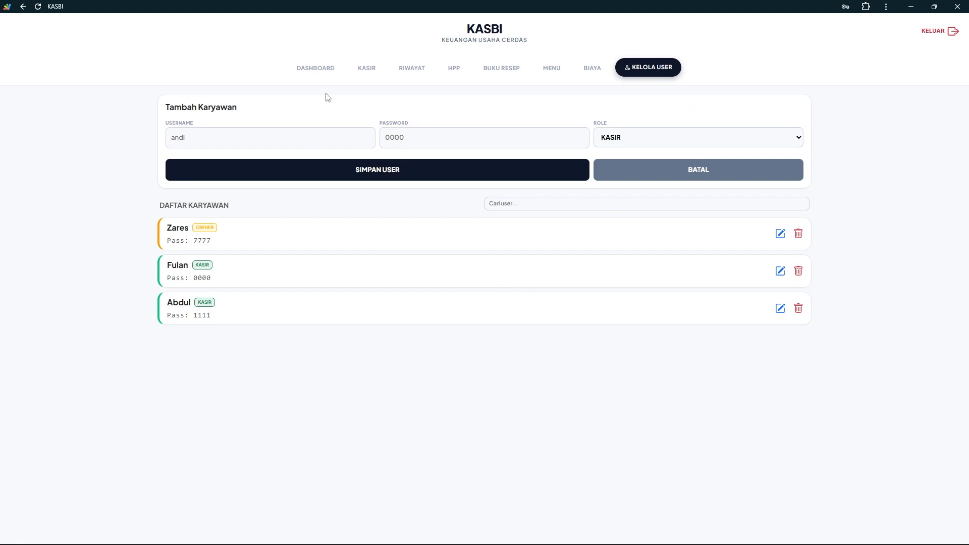
On the Kasir form, enter the customer's name and set the order type to Dine-in
{"action": "left_click", "coordinate": [320, 74]}
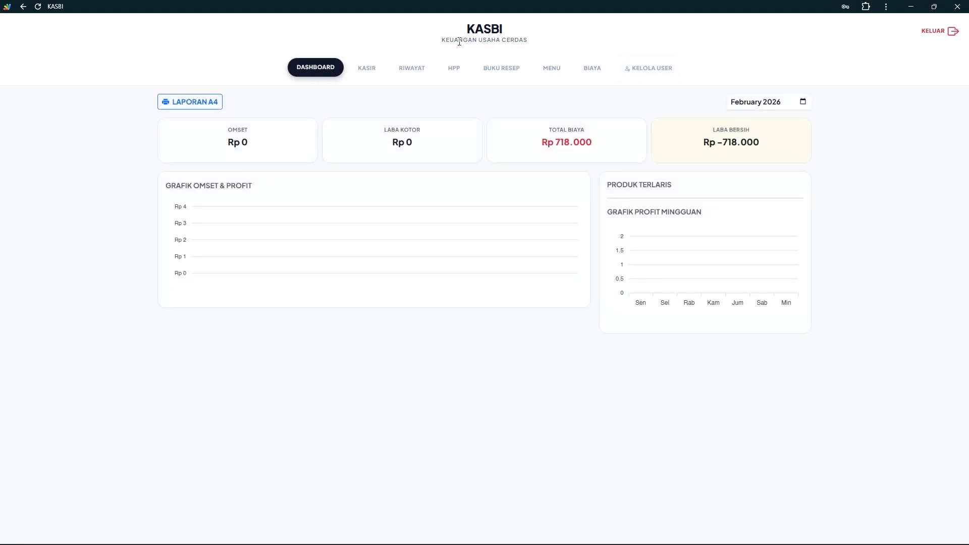
{"action": "left_click", "coordinate": [368, 70]}
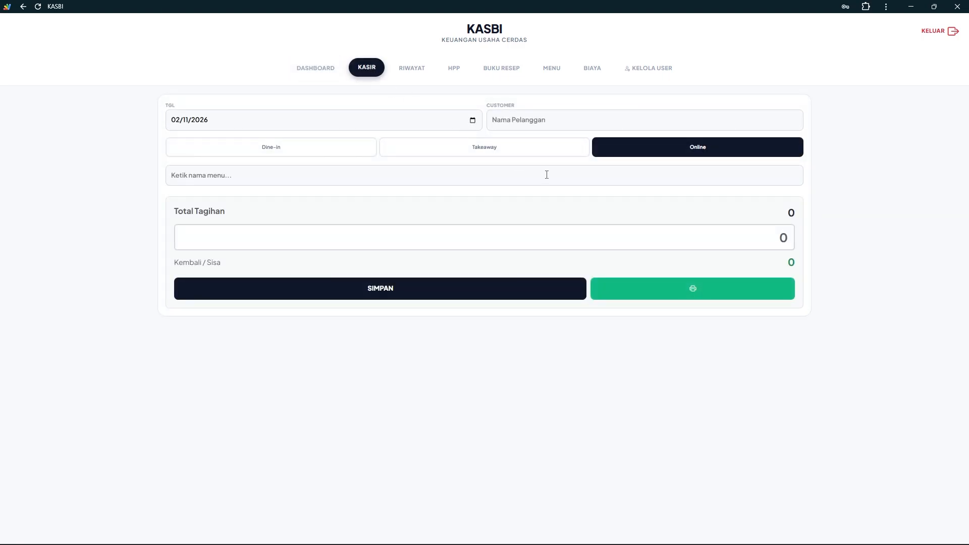
{"action": "left_click", "coordinate": [538, 116]}
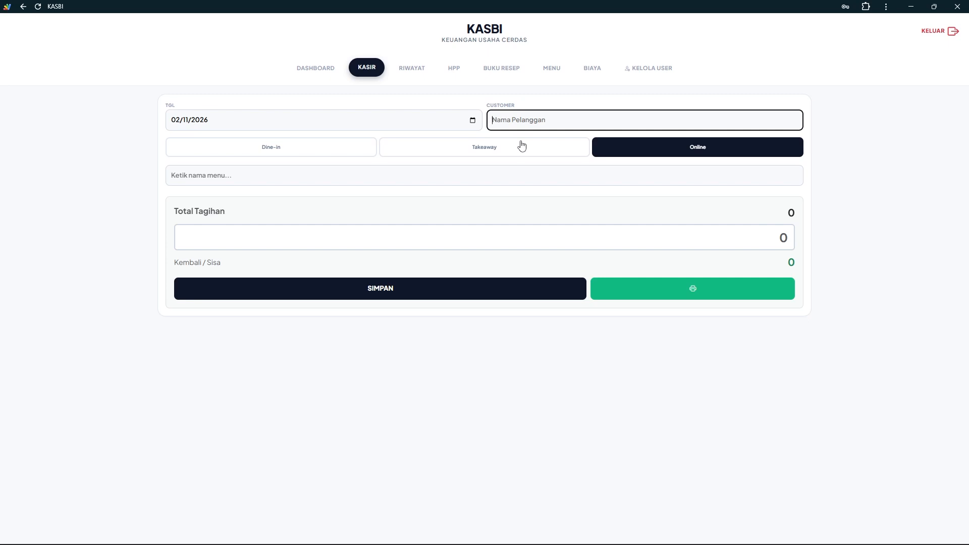
{"action": "type", "text": "Andi"}
{"action": "left_click", "coordinate": [292, 149]}
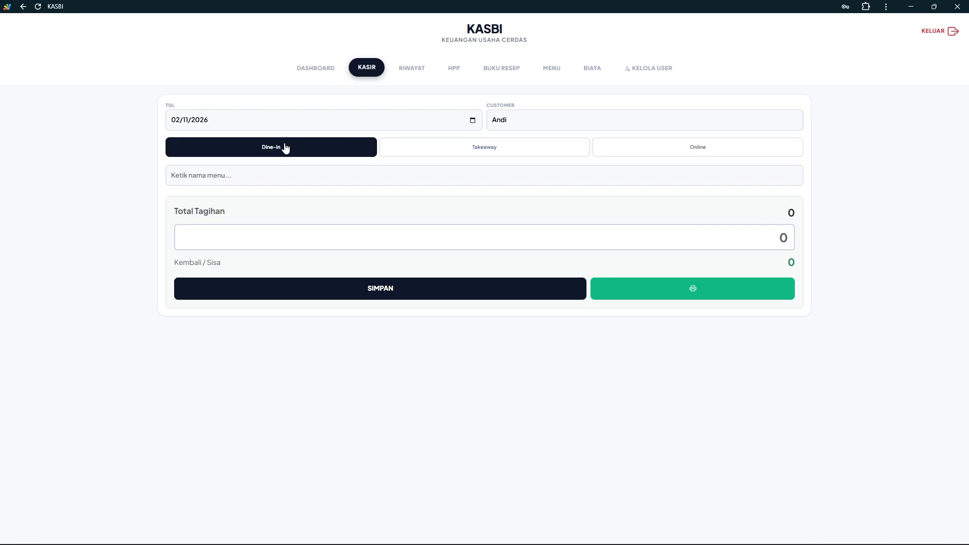
{"action": "left_click", "coordinate": [453, 145]}
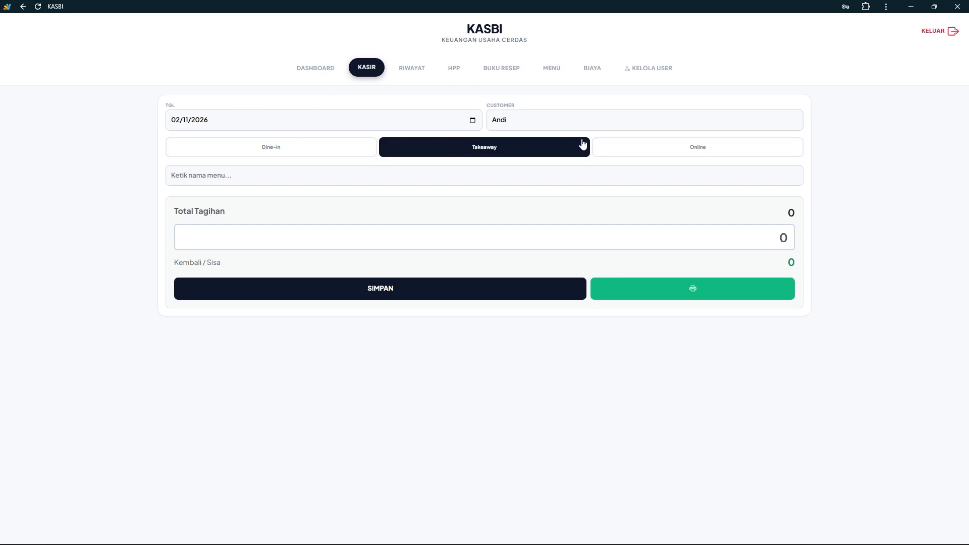
{"action": "left_click", "coordinate": [676, 145]}
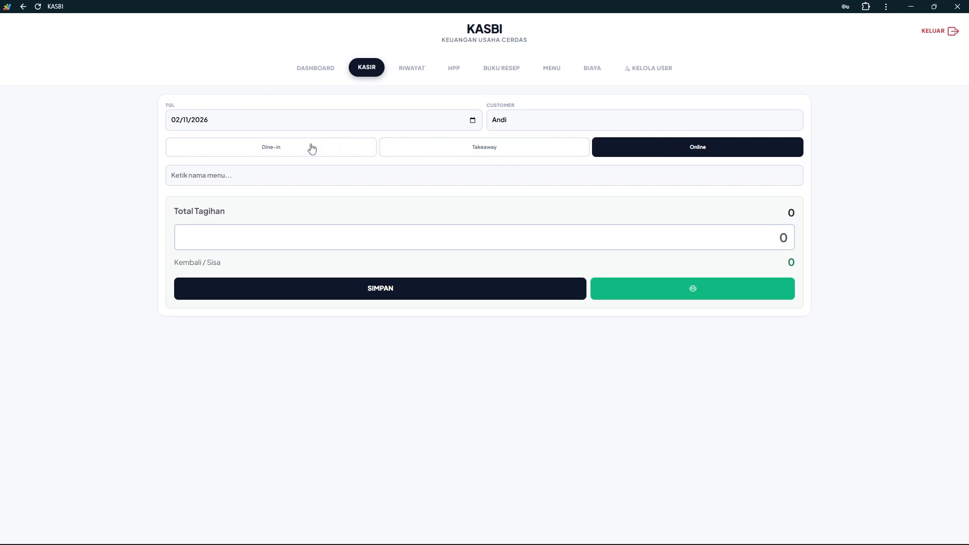
{"action": "left_click", "coordinate": [290, 148]}
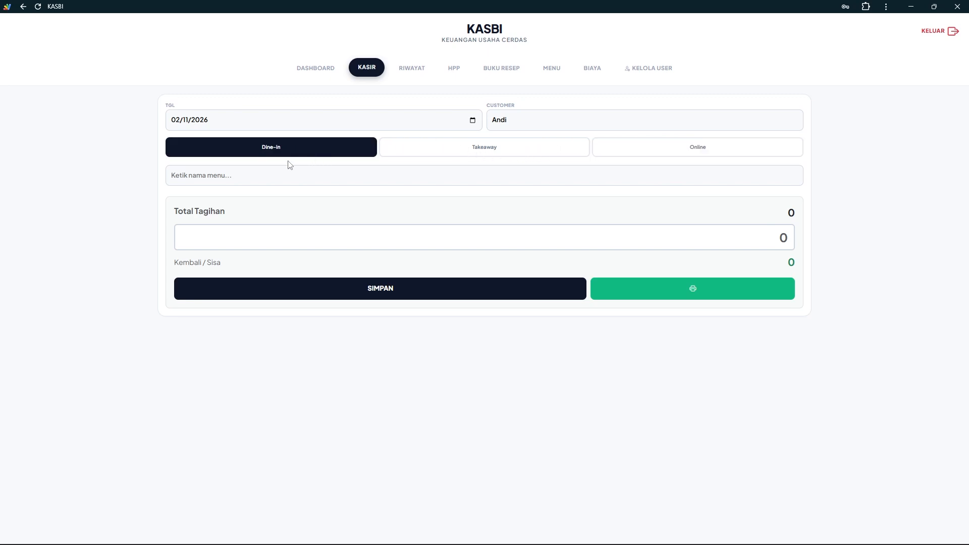
Add Susu Gula Aren and Susu Vanilla to the cart
{"action": "left_click", "coordinate": [257, 176]}
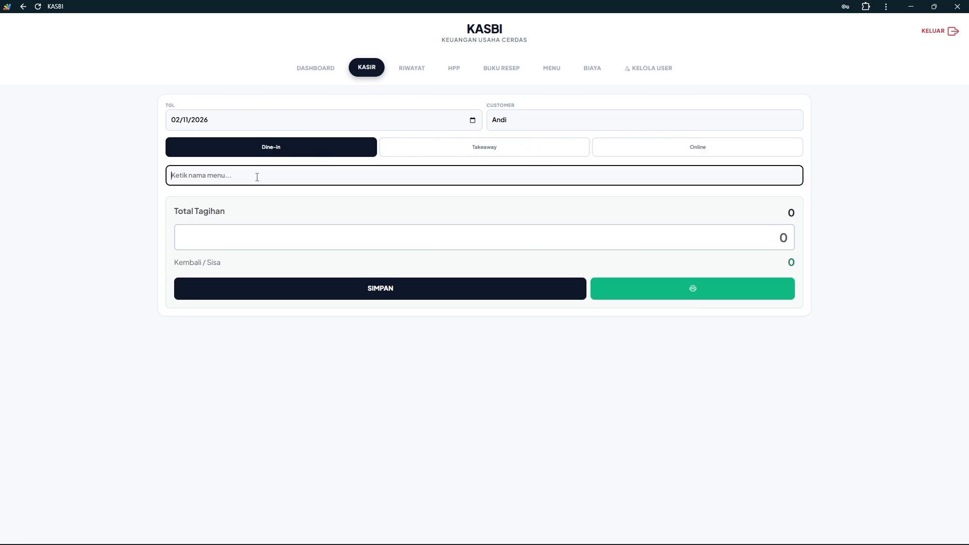
{"action": "type", "text": "susu"}
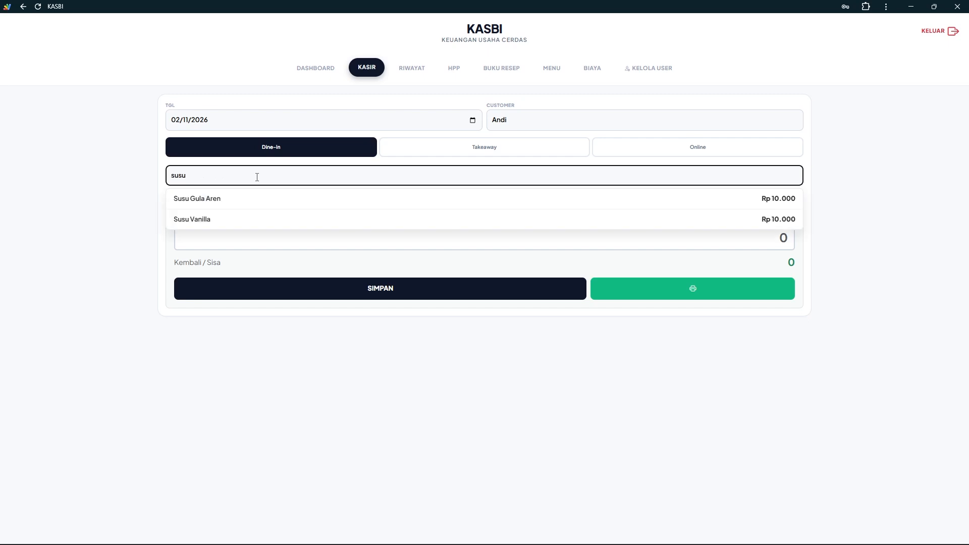
{"action": "left_click", "coordinate": [252, 204]}
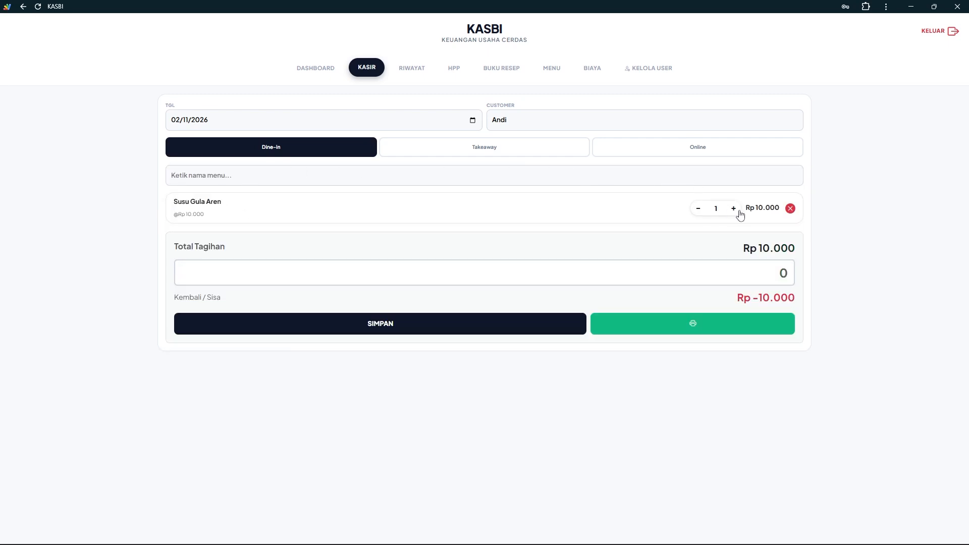
{"action": "left_click", "coordinate": [592, 177]}
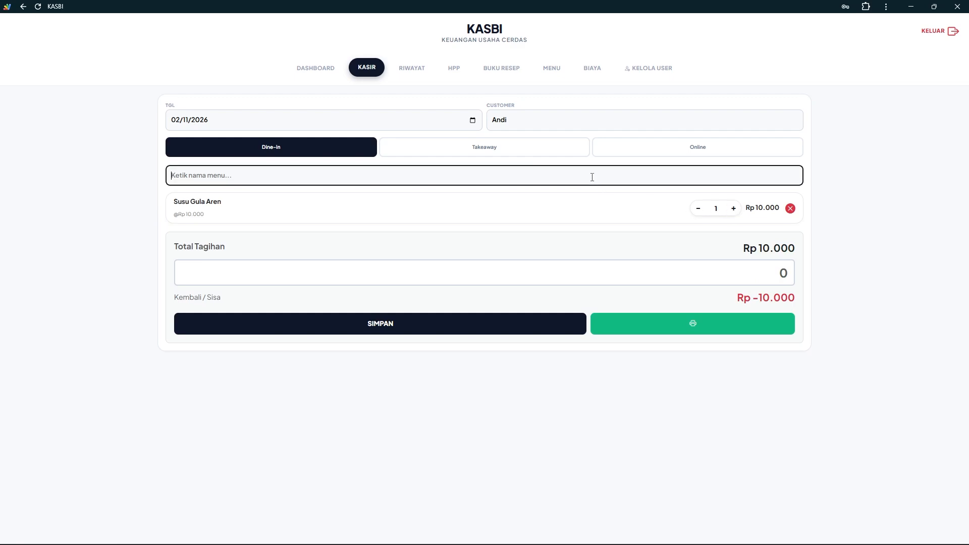
{"action": "type", "text": "sus"}
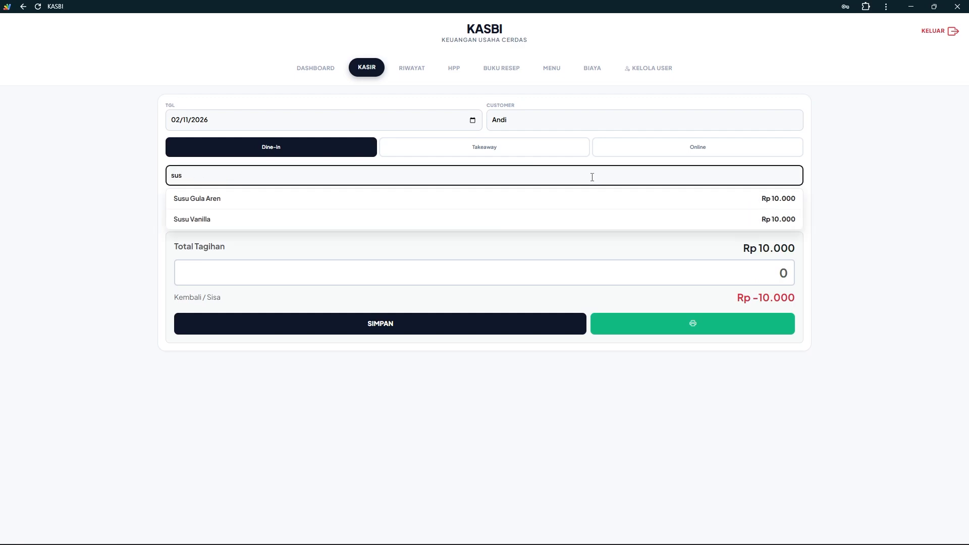
{"action": "left_click", "coordinate": [528, 220]}
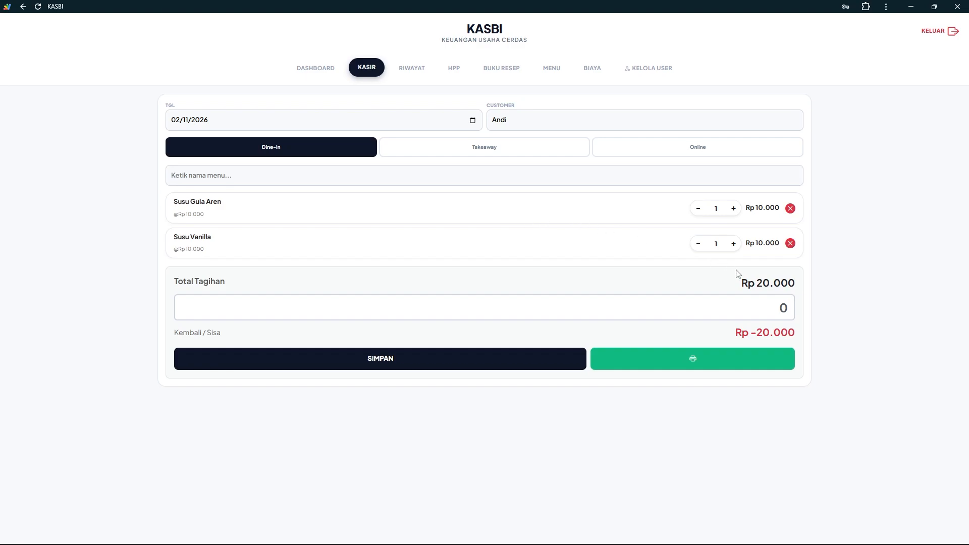
Save the sale with Rp 20.000 paid, then dismiss the empty-cart 'Pilih menu dulu' print warning
{"action": "left_click", "coordinate": [781, 309]}
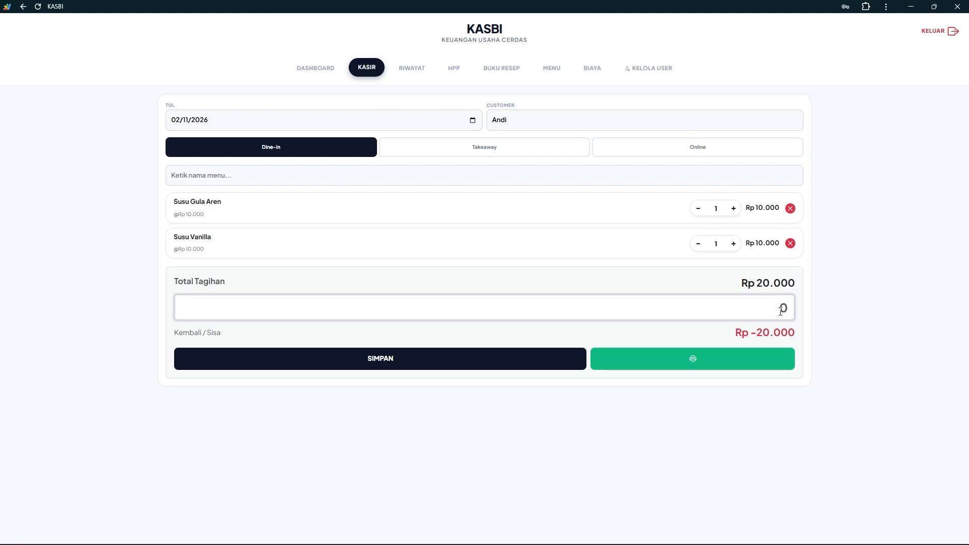
{"action": "type", "text": "200000"}
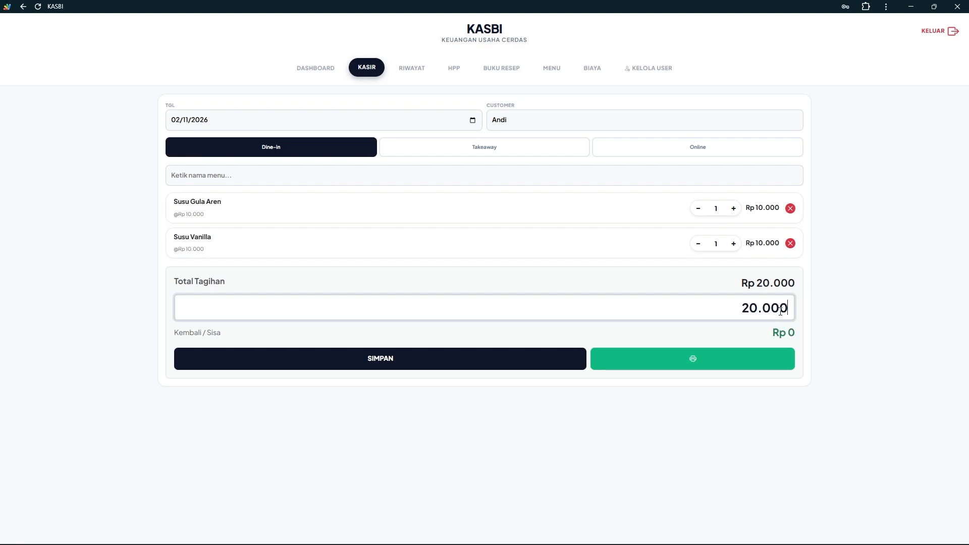
{"action": "left_click", "coordinate": [358, 361]}
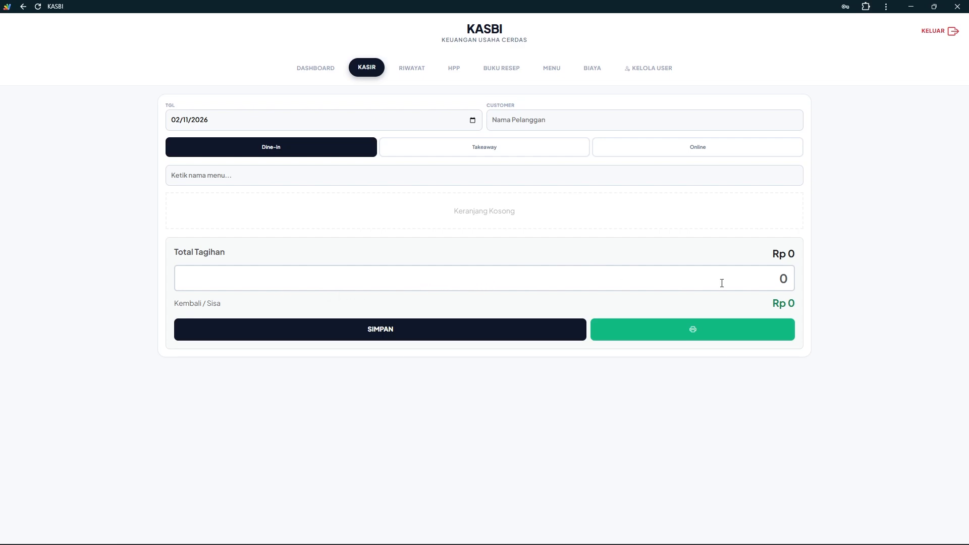
{"action": "left_click", "coordinate": [700, 334]}
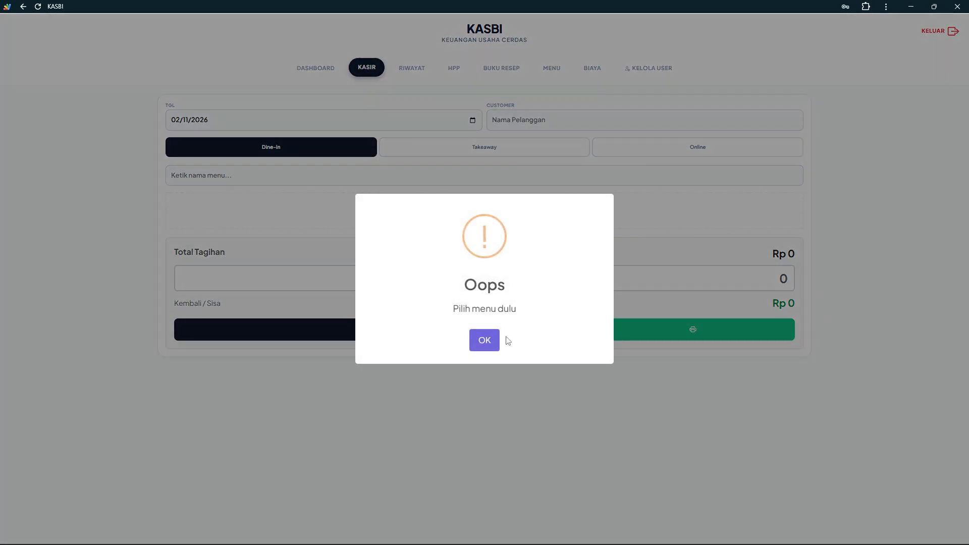
{"action": "left_click", "coordinate": [492, 338]}
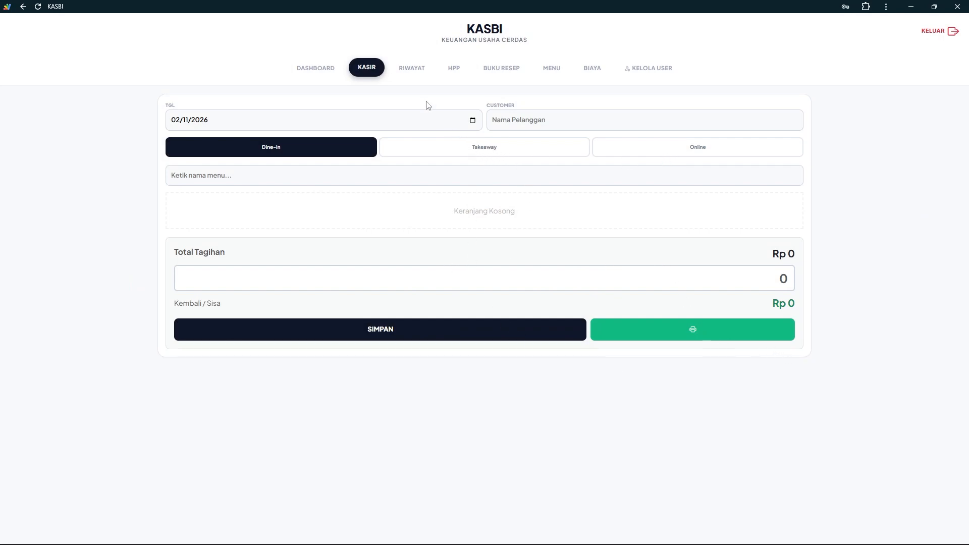
From RIWAYAT (Semua), preview the paid sale's receipt reprint to Adobe PDF, cancel, and check Piutang
{"action": "left_click", "coordinate": [414, 74]}
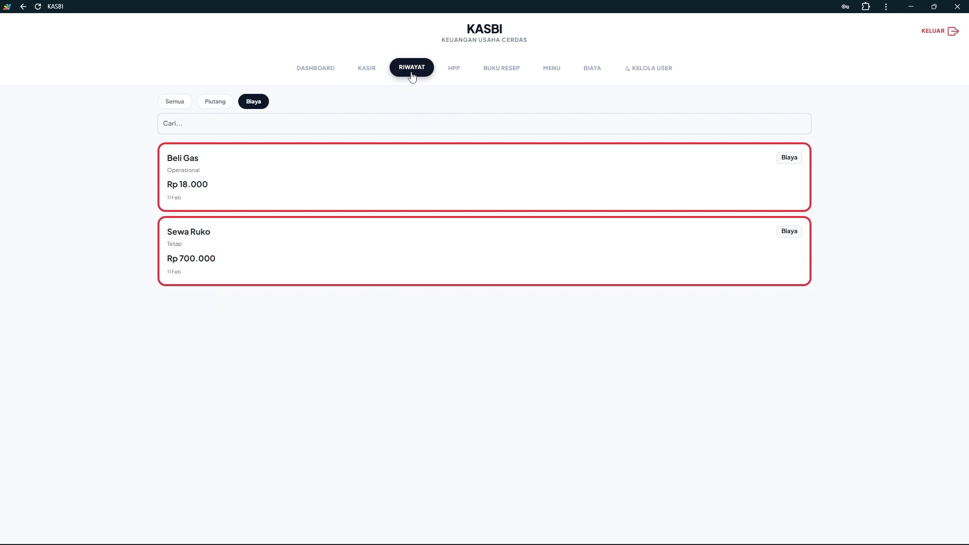
{"action": "left_click", "coordinate": [188, 102]}
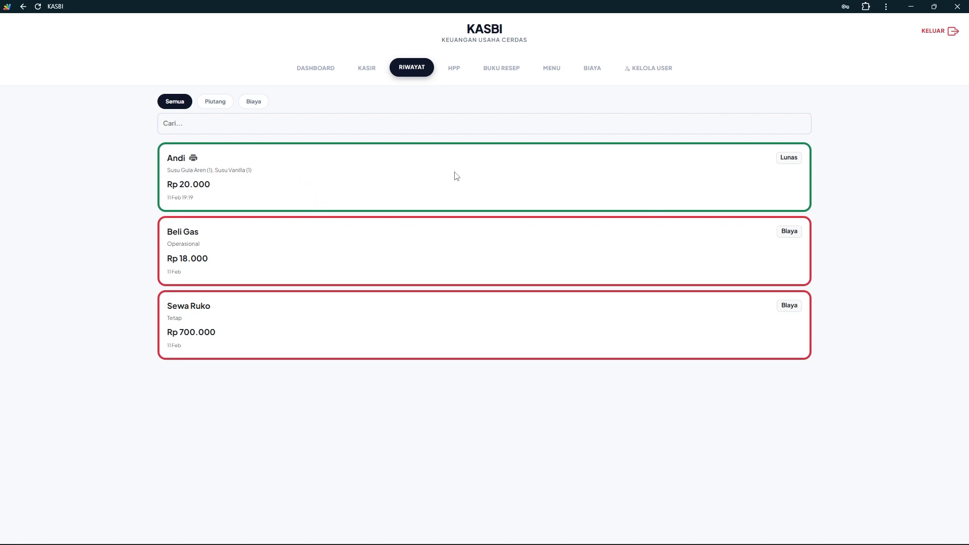
{"action": "left_click", "coordinate": [194, 159]}
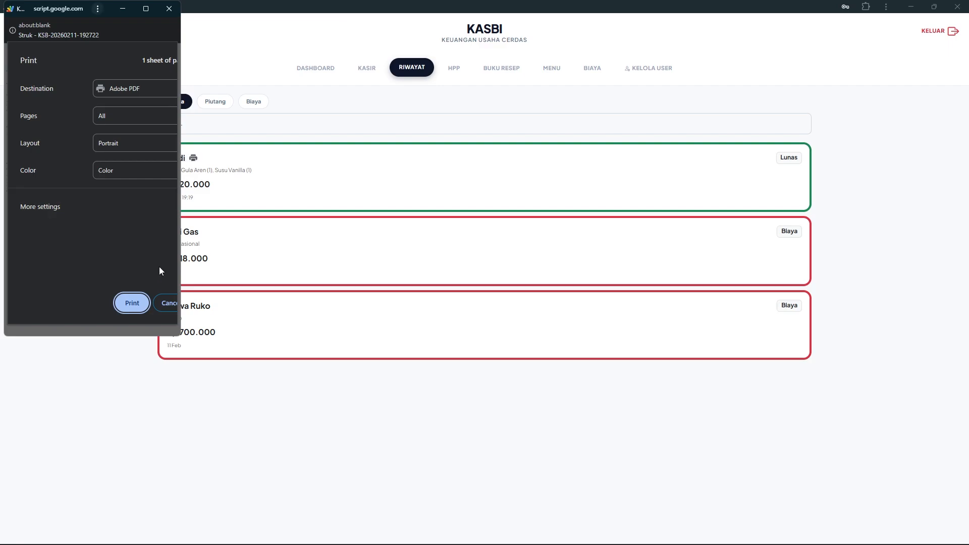
{"action": "left_click", "coordinate": [145, 8]}
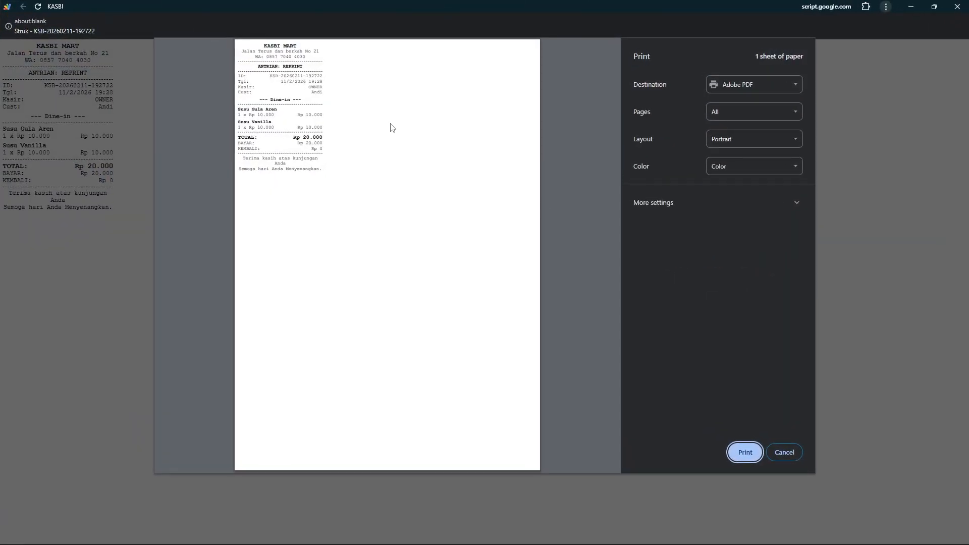
{"action": "left_click", "coordinate": [755, 91]}
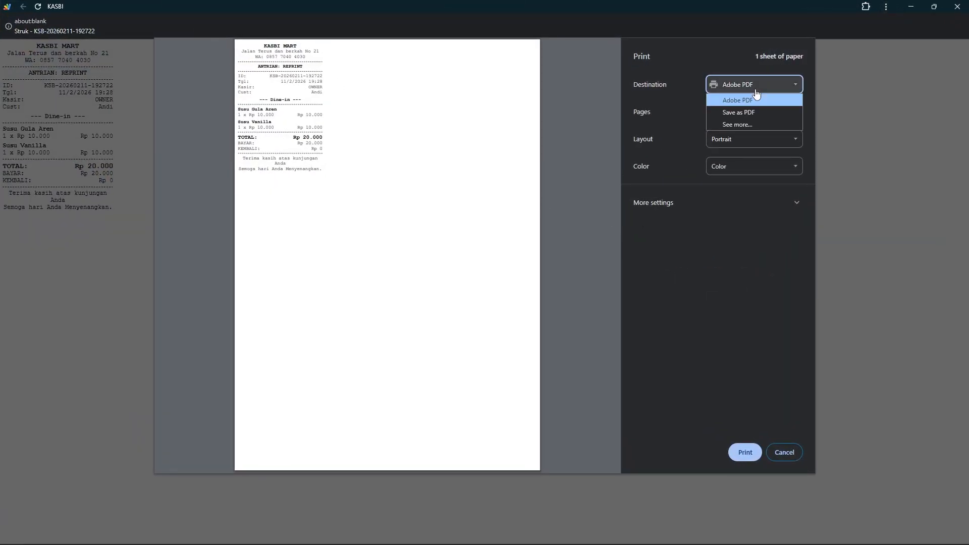
{"action": "left_click", "coordinate": [713, 239]}
{"action": "left_click", "coordinate": [801, 453]}
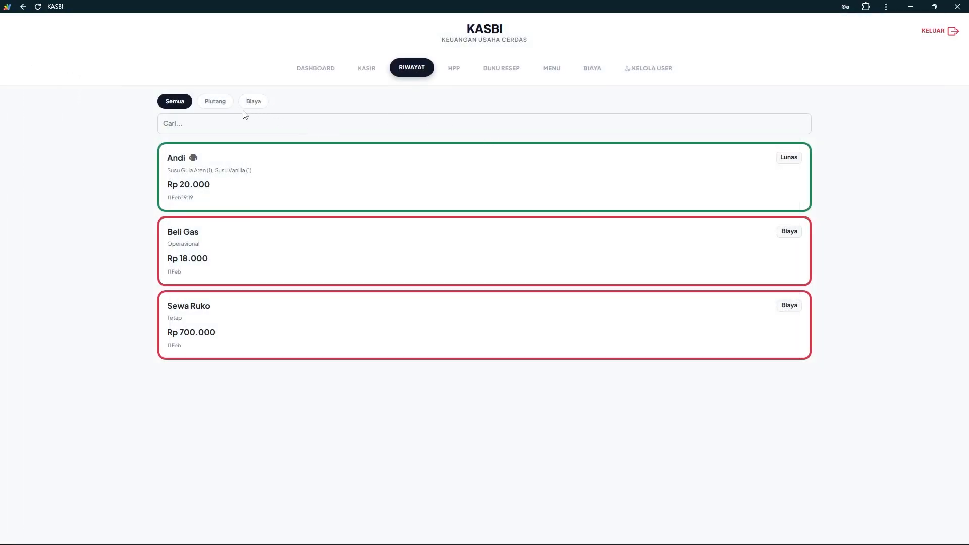
{"action": "left_click", "coordinate": [206, 103]}
{"action": "left_click", "coordinate": [179, 103]}
Start a new Online order on the Kasir form with the customer's name
{"action": "left_click", "coordinate": [360, 70]}
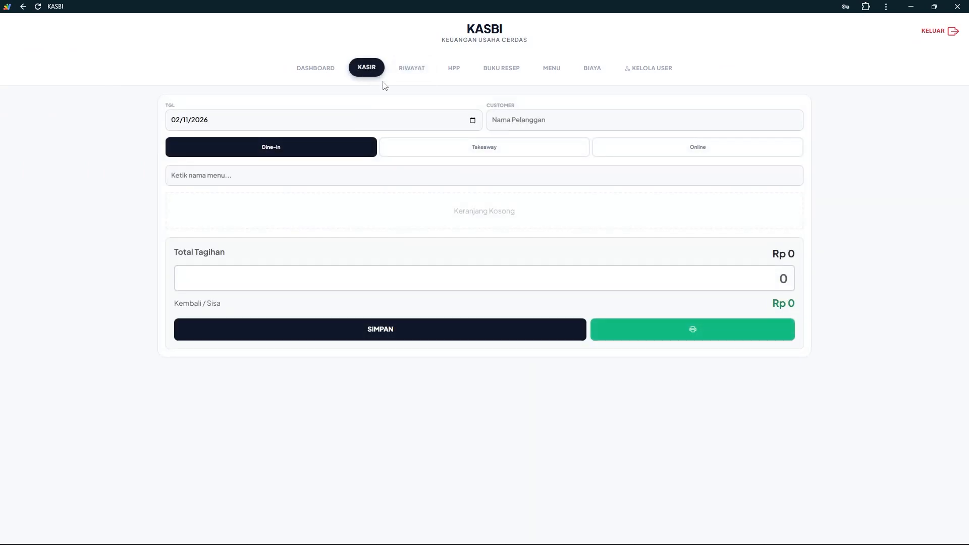
{"action": "left_click", "coordinate": [505, 119]}
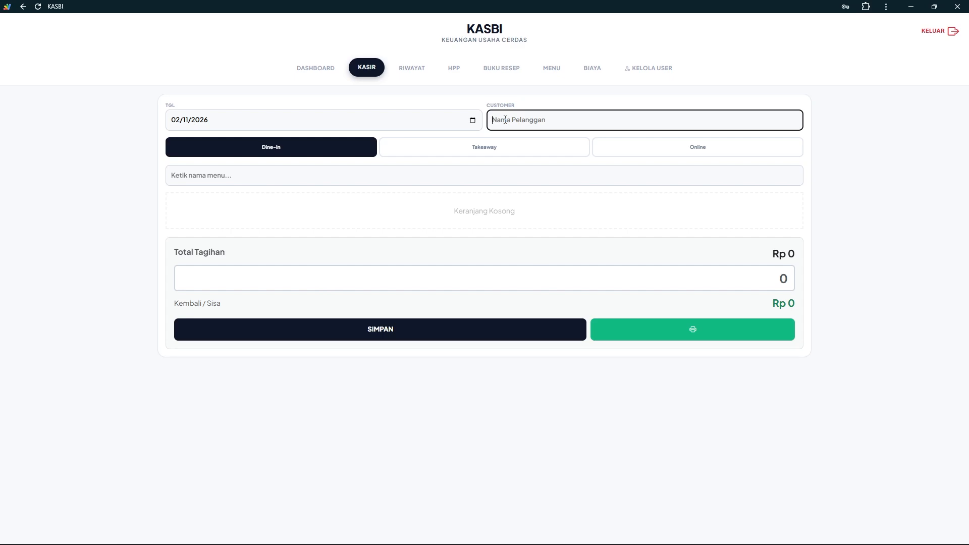
{"action": "type", "text": "Badru"}
{"action": "left_click", "coordinate": [712, 154]}
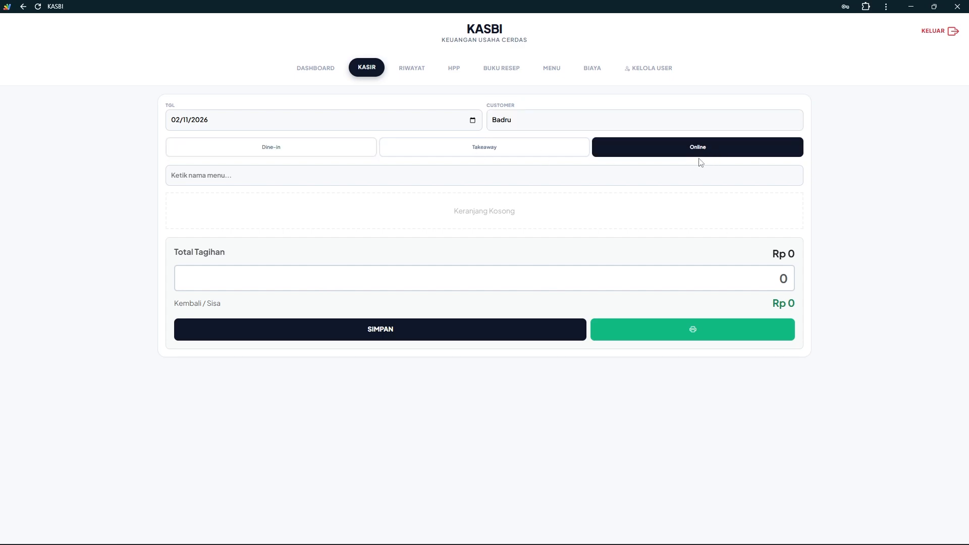
Add Susu Vanilla at quantity 3 (Rp 30.000) and save it unpaid
{"action": "left_click", "coordinate": [649, 175]}
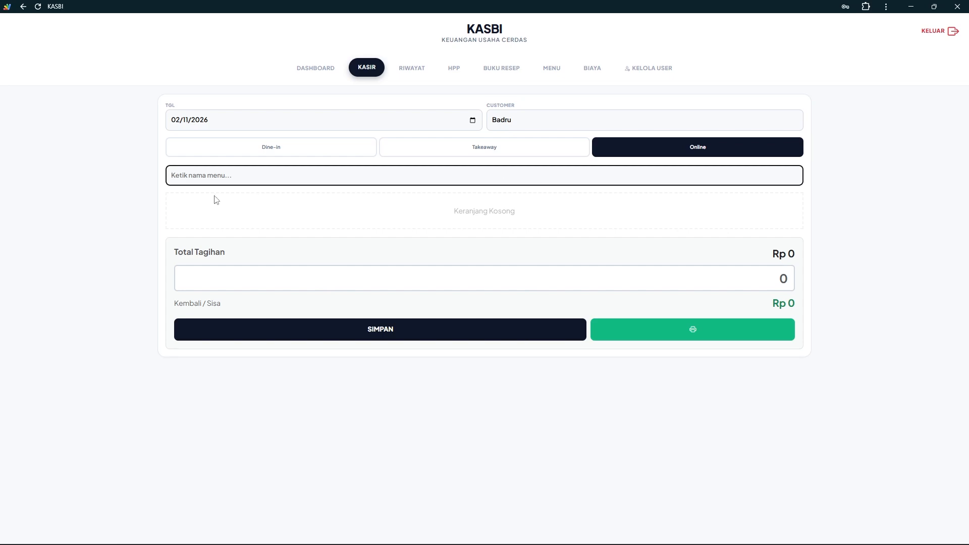
{"action": "type", "text": "susu"}
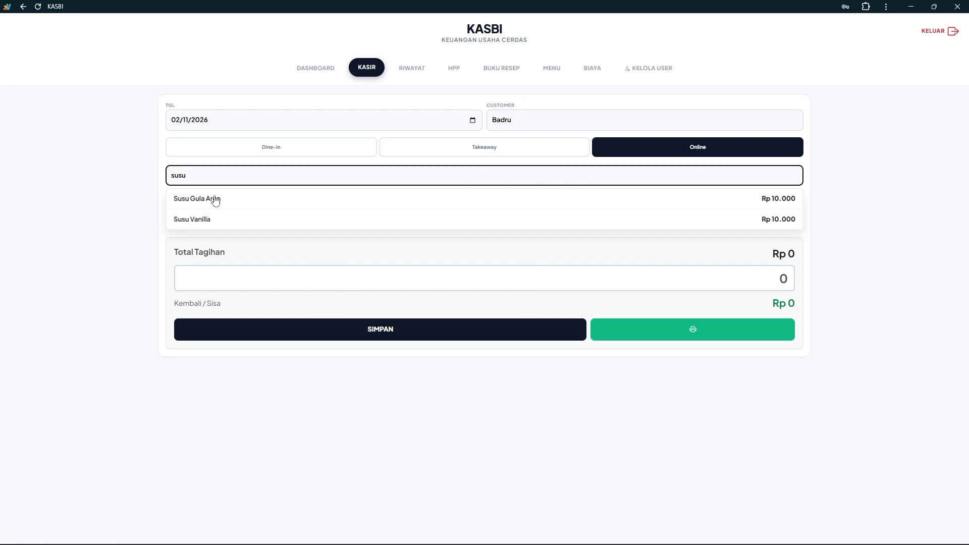
{"action": "left_click", "coordinate": [232, 218]}
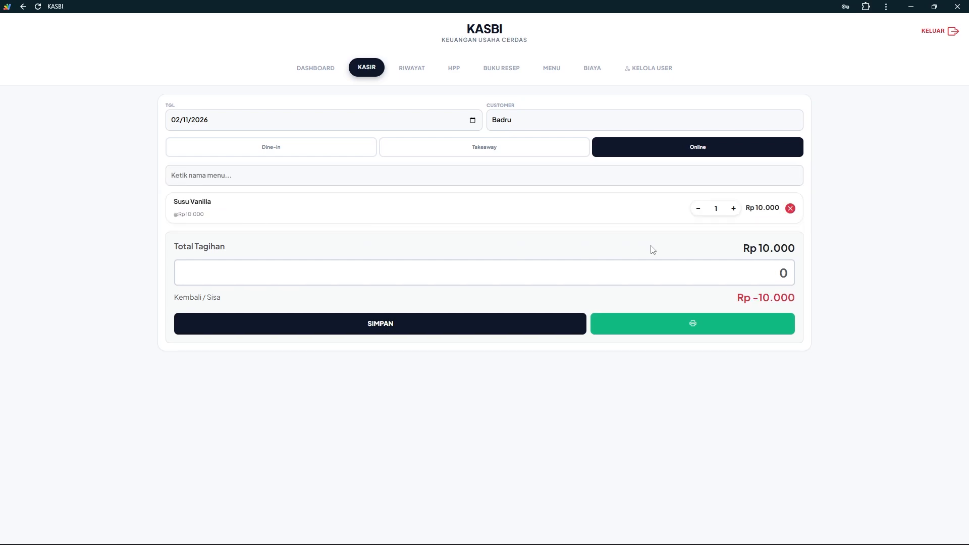
{"action": "left_click", "coordinate": [733, 209]}
{"action": "left_click", "coordinate": [733, 209]}
{"action": "left_click", "coordinate": [733, 209]}
{"action": "left_click", "coordinate": [696, 209]}
{"action": "left_click", "coordinate": [478, 327]}
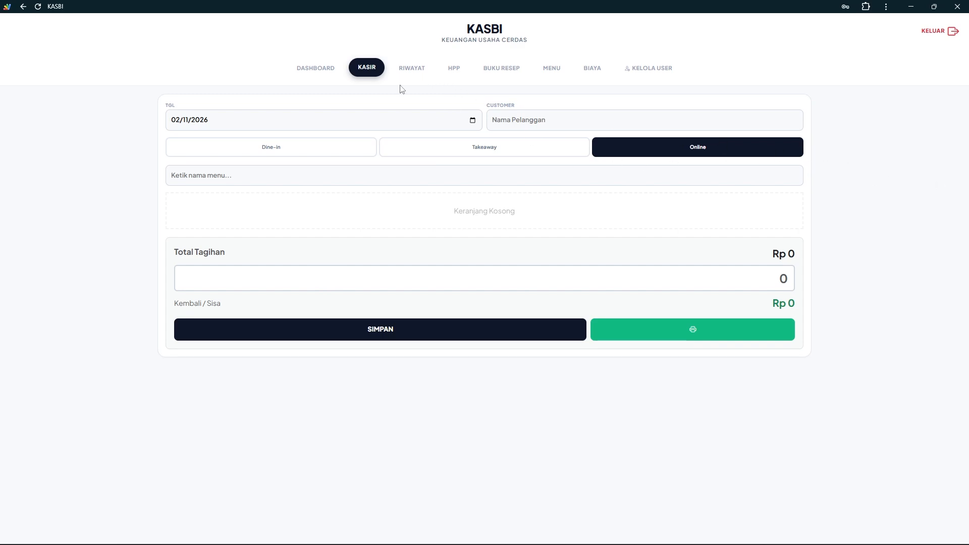
Preview the February 2026 LAPORAN A4 report from the dashboard, cancel printing, and return to Kasir
{"action": "left_click", "coordinate": [309, 68]}
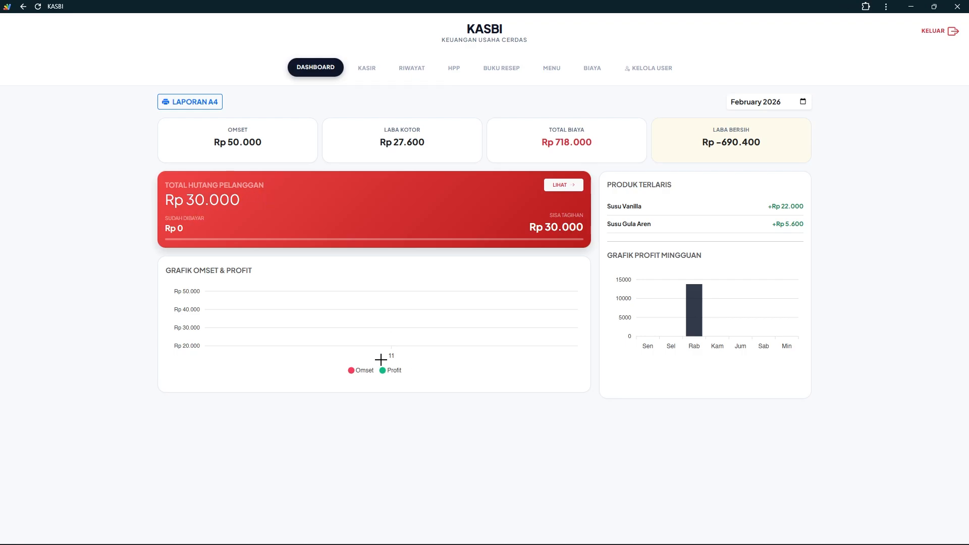
{"action": "mouse_move", "coordinate": [391, 331]}
{"action": "left_click", "coordinate": [211, 105]}
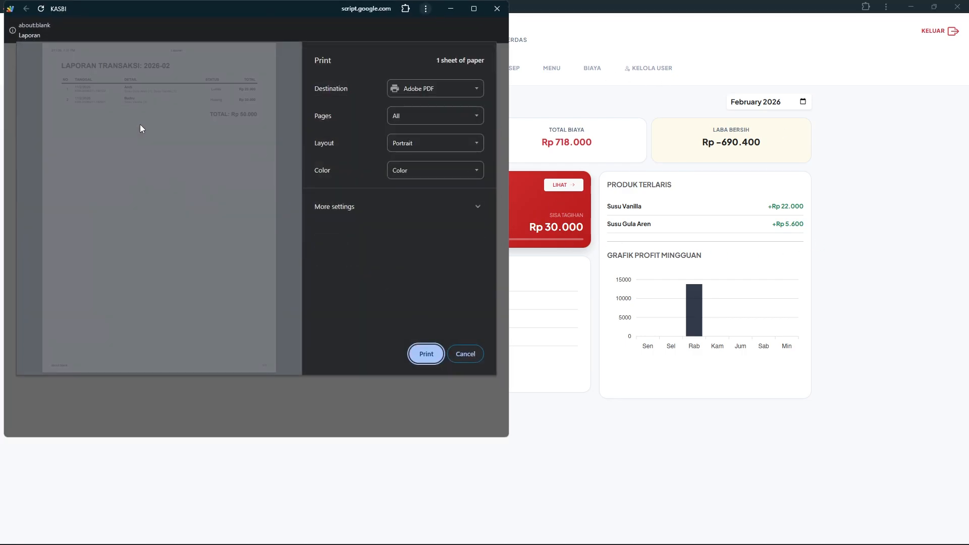
{"action": "left_click", "coordinate": [465, 355]}
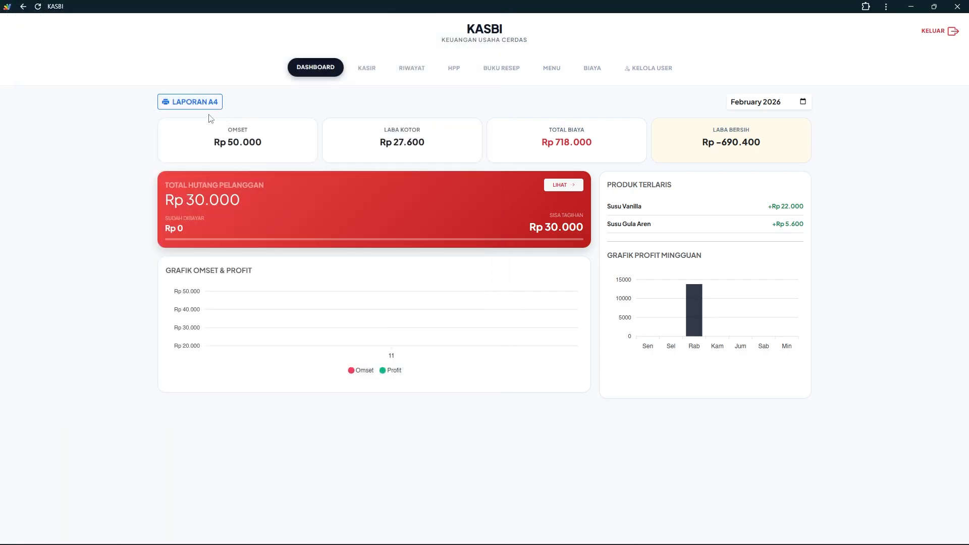
{"action": "left_click", "coordinate": [376, 74]}
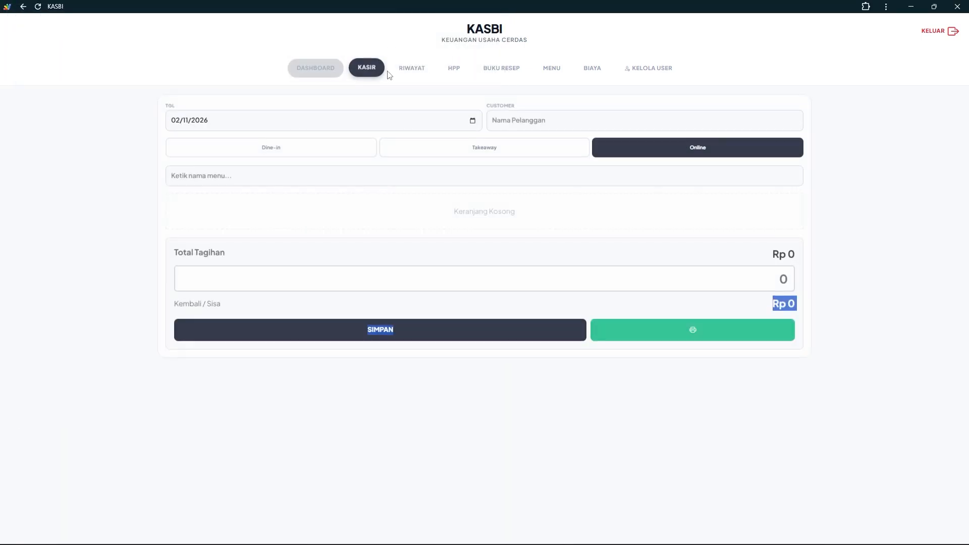
Sign in through MASUK SISTEM with the cashier account's username and password
{"action": "left_click", "coordinate": [417, 73]}
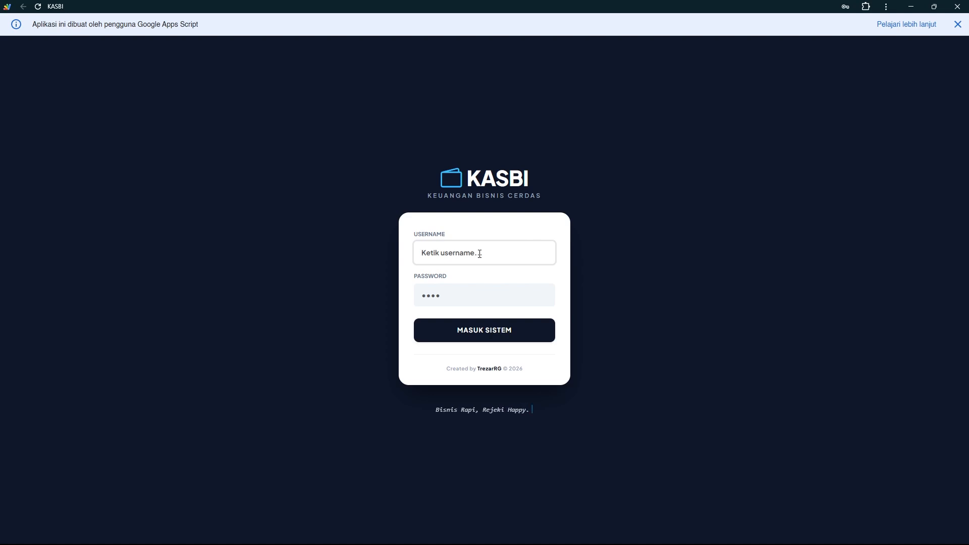
{"action": "type", "text": "fulan"}
{"action": "key", "text": "Tab"}
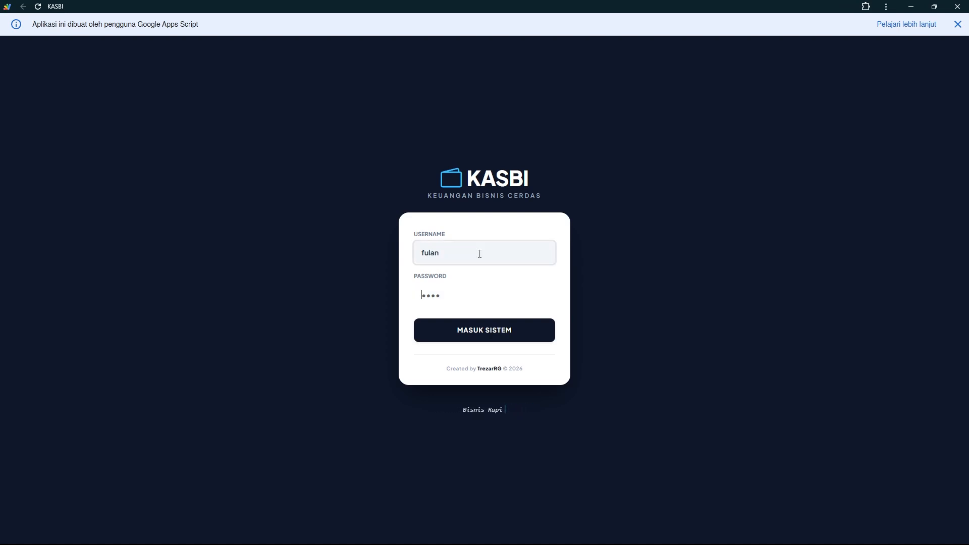
{"action": "type", "text": "1234"}
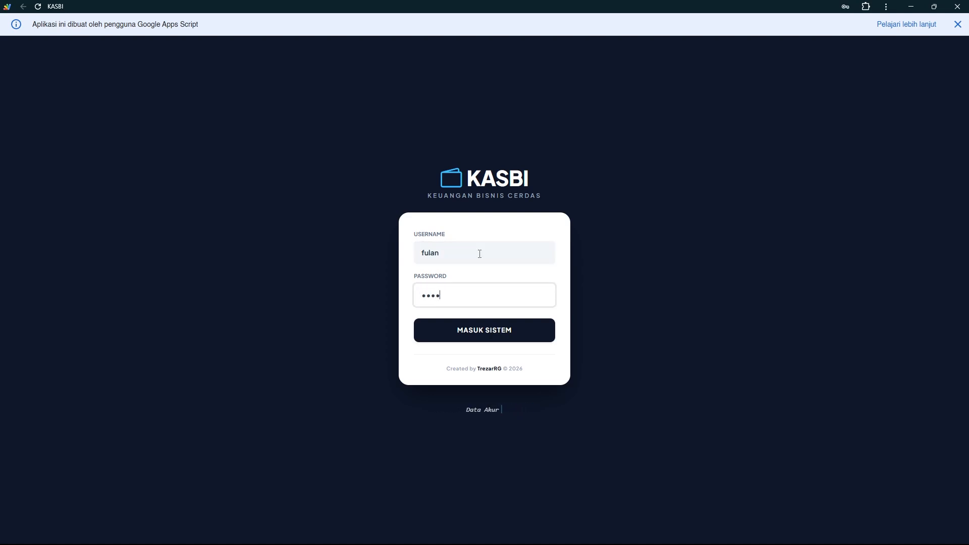
{"action": "left_click", "coordinate": [487, 331]}
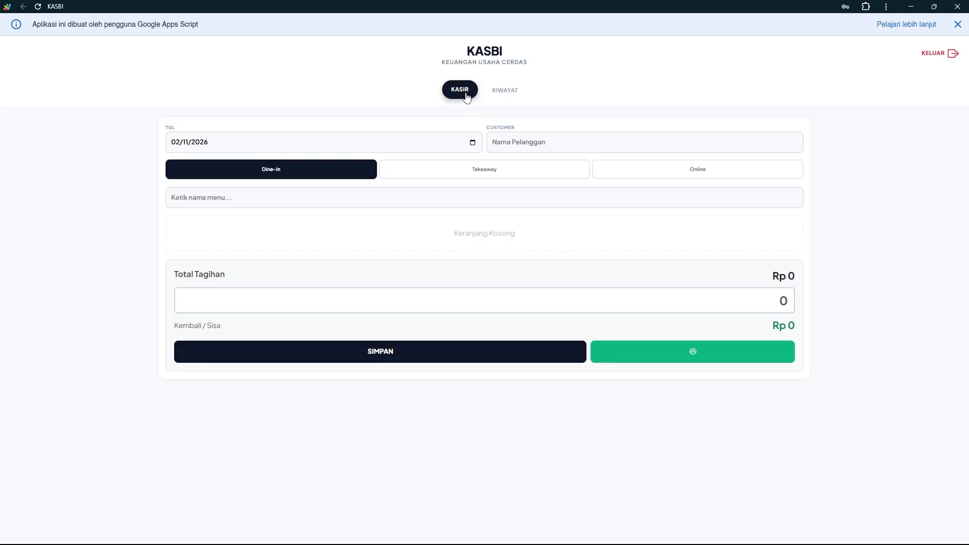
{"action": "left_click", "coordinate": [513, 92]}
{"action": "left_click", "coordinate": [460, 91]}
{"action": "left_click", "coordinate": [511, 92]}
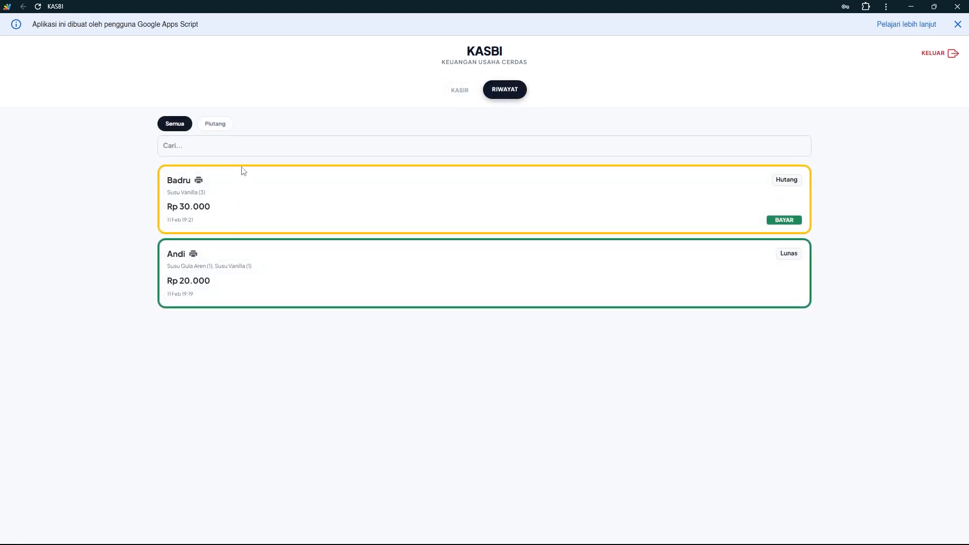
{"action": "left_click", "coordinate": [222, 126]}
{"action": "left_click", "coordinate": [183, 125]}
{"action": "left_click", "coordinate": [454, 94]}
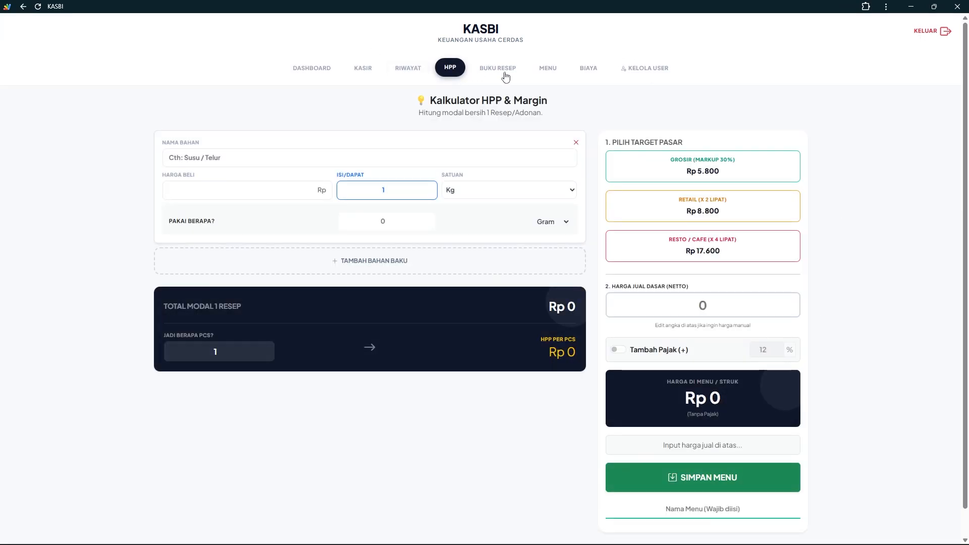
Check the owner's BUKU RESEP, MENU, BIAYA and KELOLA USER pages, then return to DASHBOARD
{"action": "left_click", "coordinate": [501, 68]}
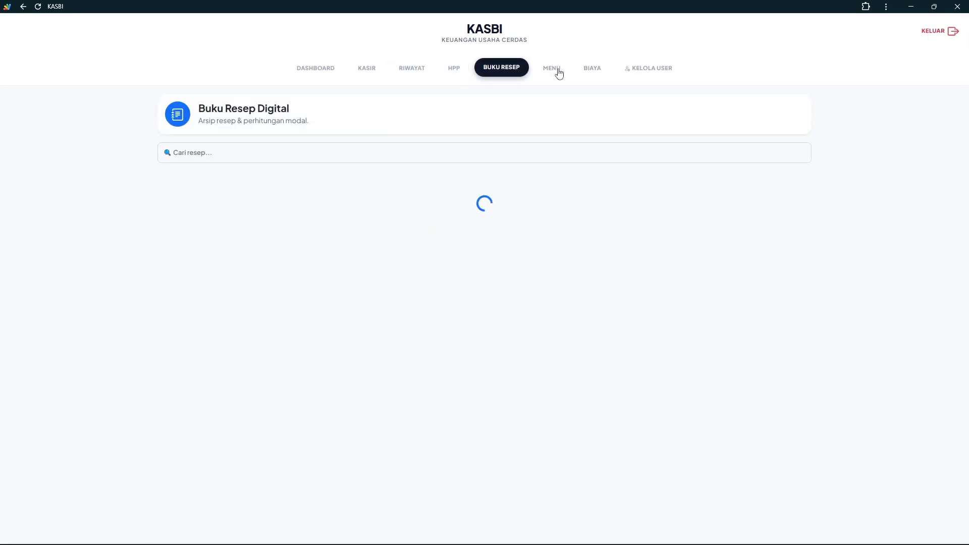
{"action": "left_click", "coordinate": [564, 71]}
{"action": "left_click", "coordinate": [590, 70]}
{"action": "left_click", "coordinate": [652, 70]}
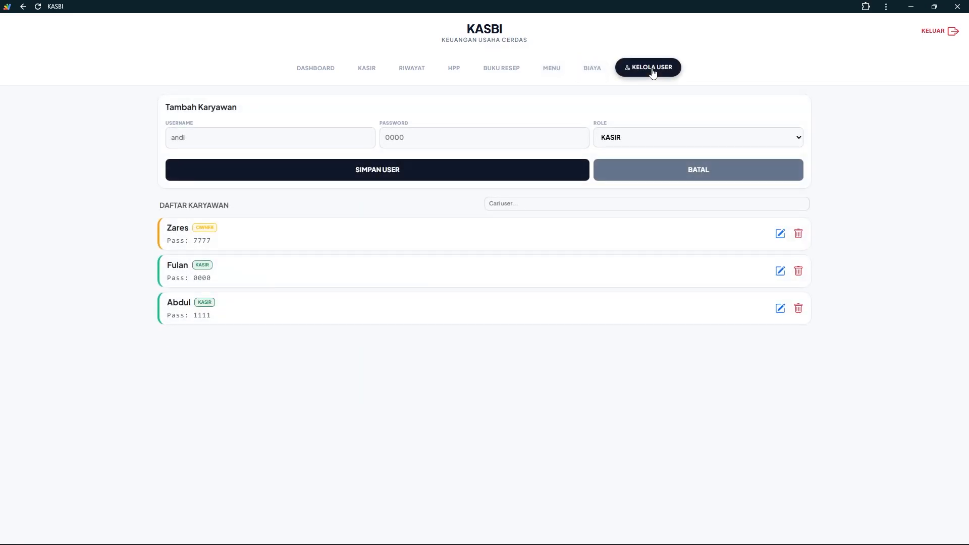
{"action": "left_click", "coordinate": [329, 68]}
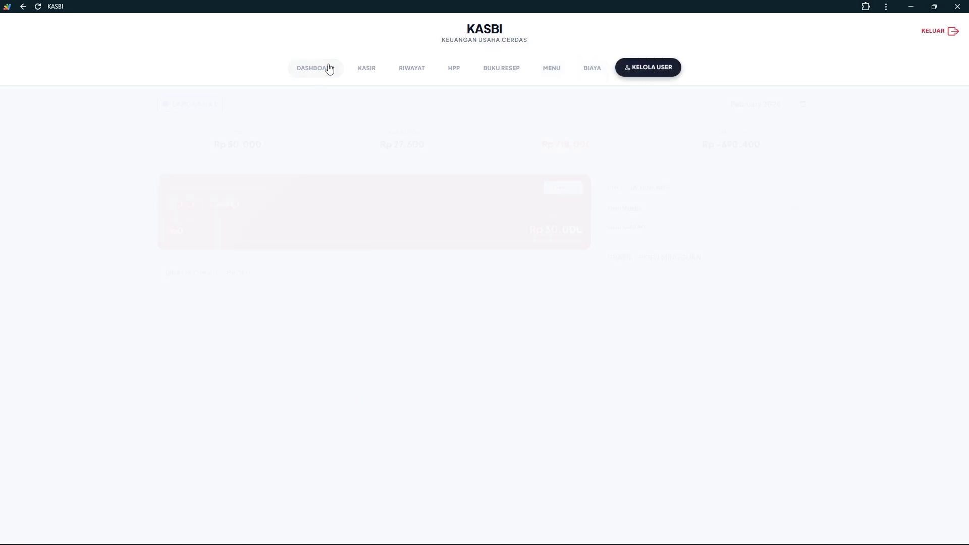